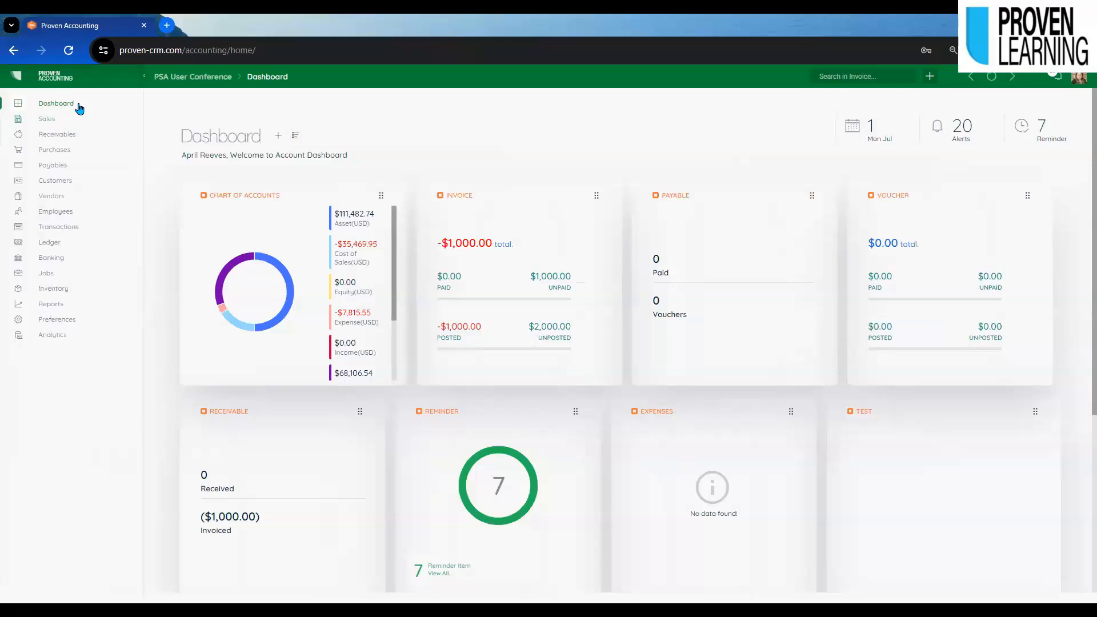
Post a $125.00 check payment in Receivables for the Reunion Tower invoice due 4/1/2024.
click(54, 137)
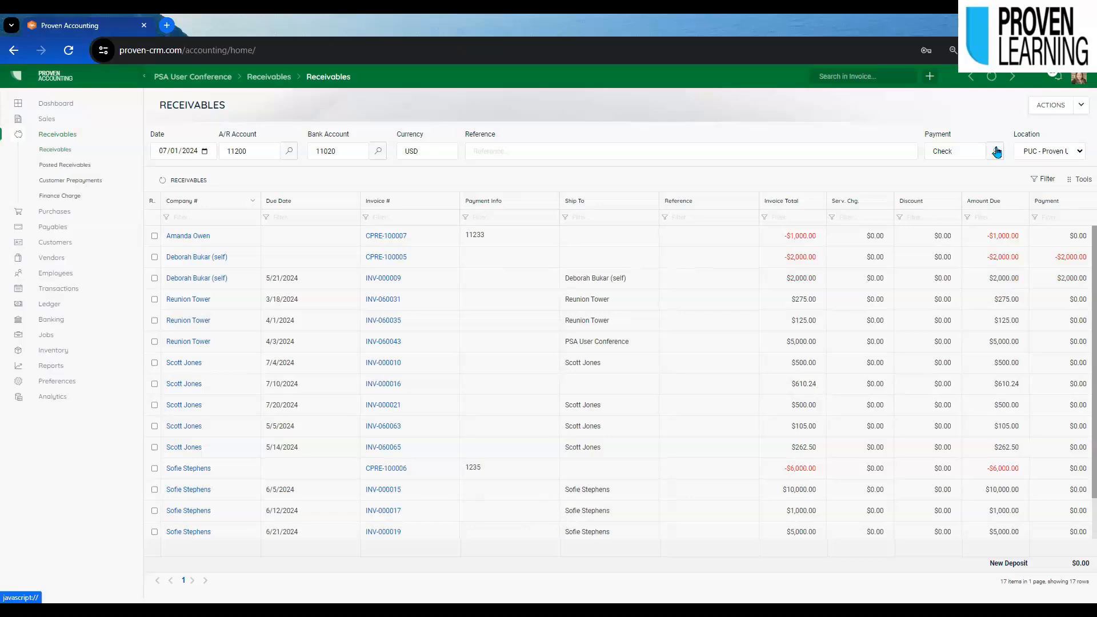
click(996, 151)
click(325, 242)
click(154, 321)
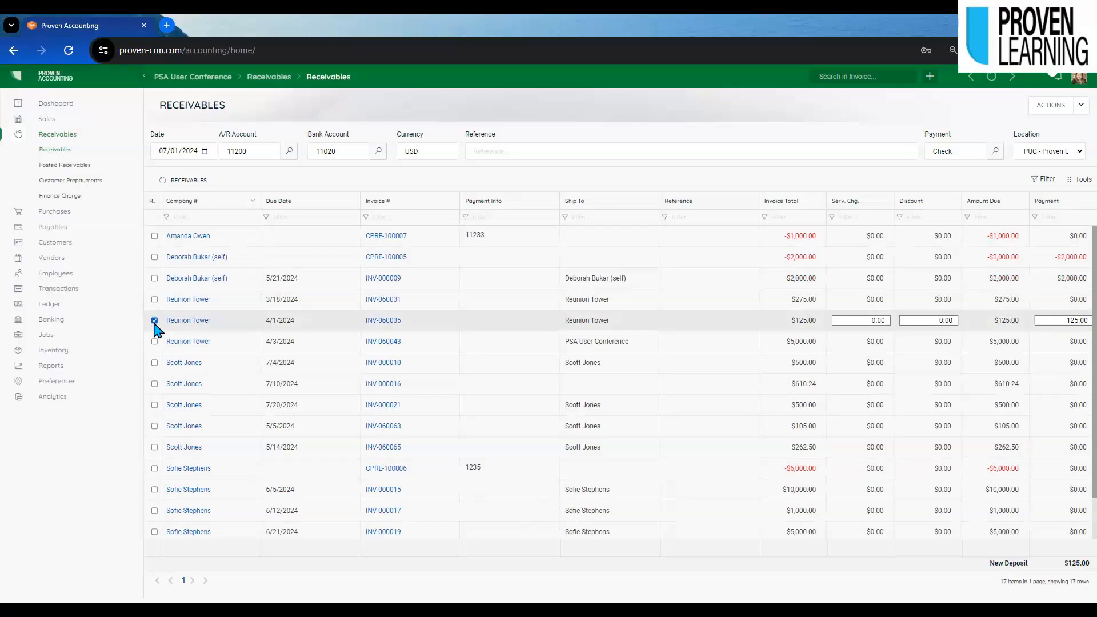
click(1079, 107)
click(1014, 125)
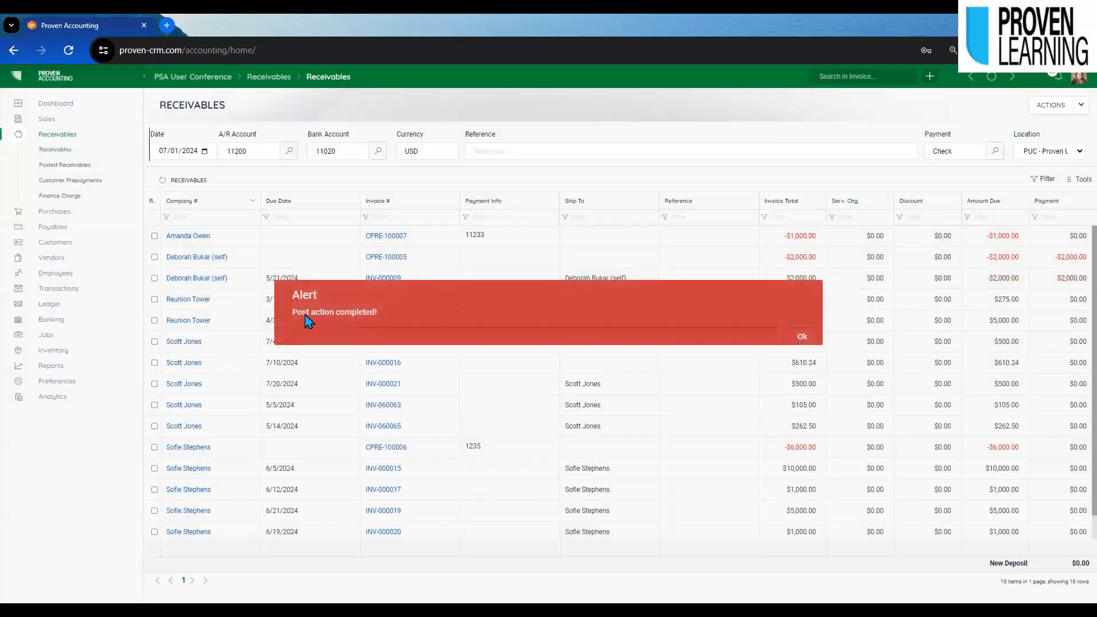
click(801, 340)
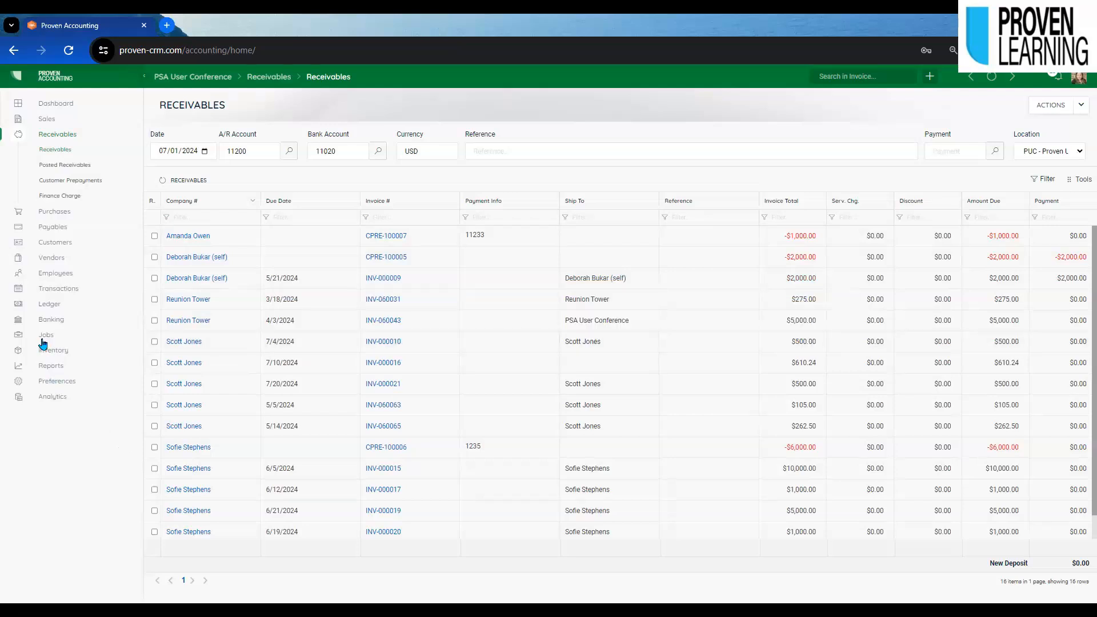
Load the bank reconciliation list for the Bank - Operating account dated 07/01/2024.
click(59, 319)
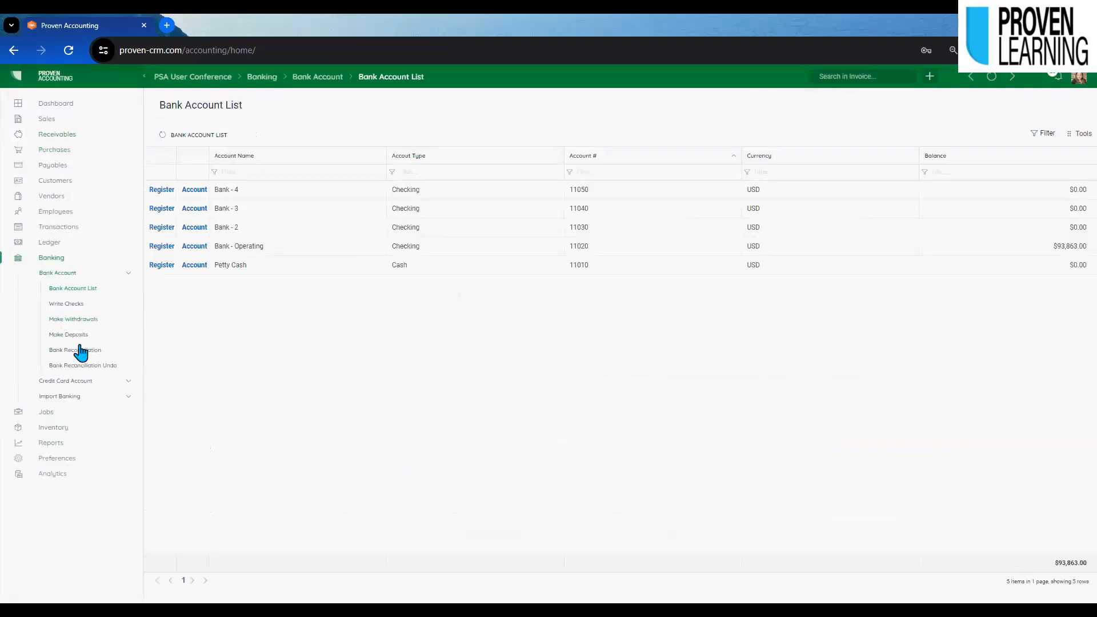
click(81, 350)
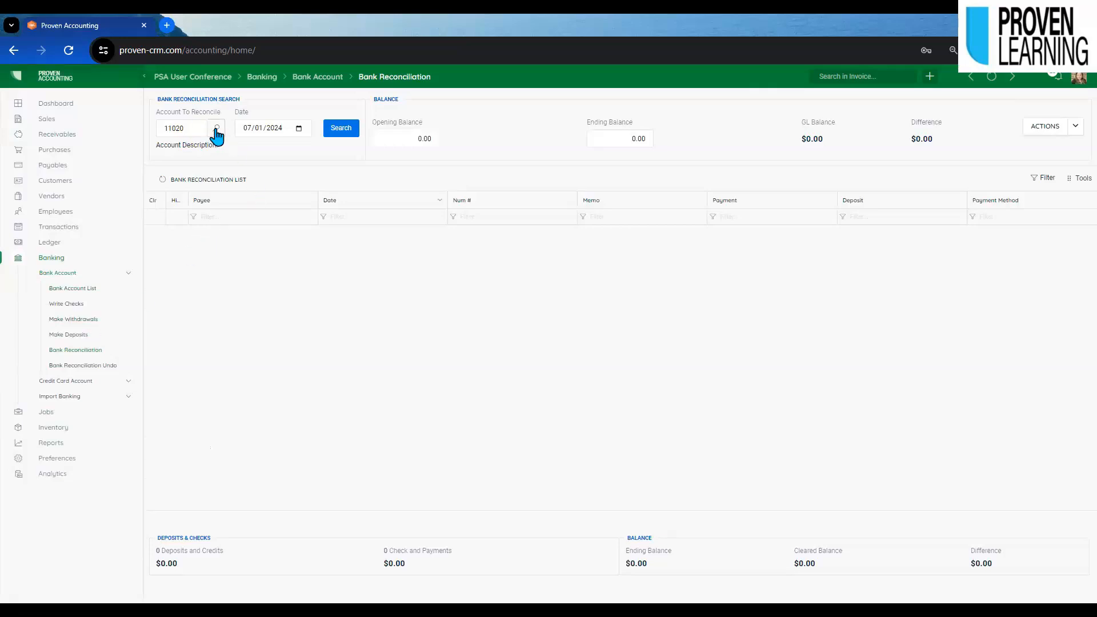
drag(196, 132, 156, 128)
click(347, 130)
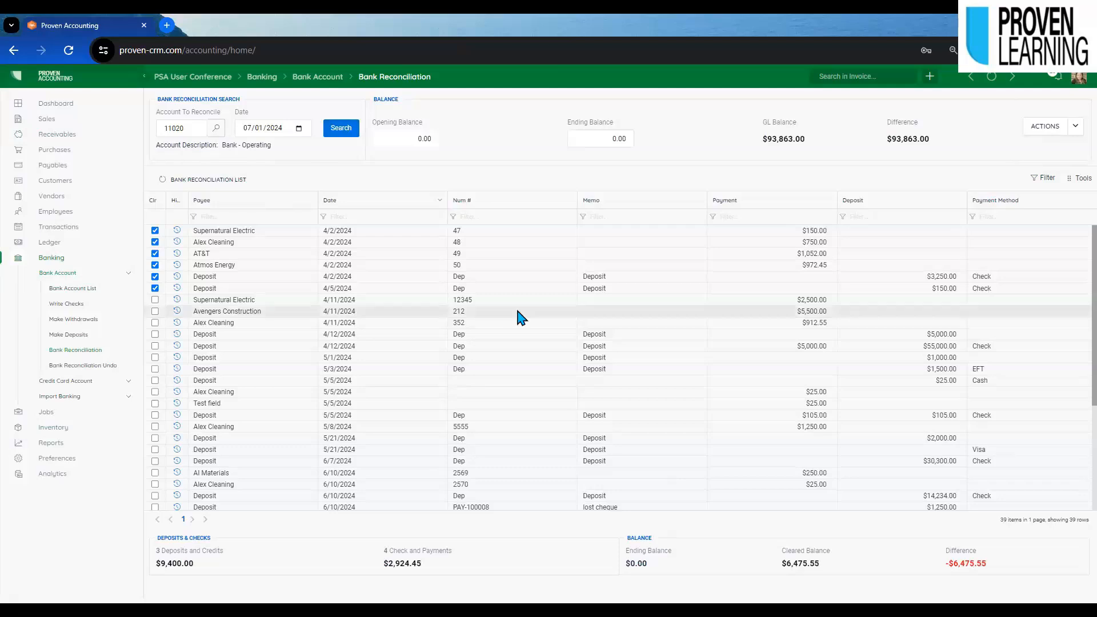
Sort the reconciliation list by deposit, largest first, and examine the date and amount of the 7/1/2024 deposit.
click(871, 204)
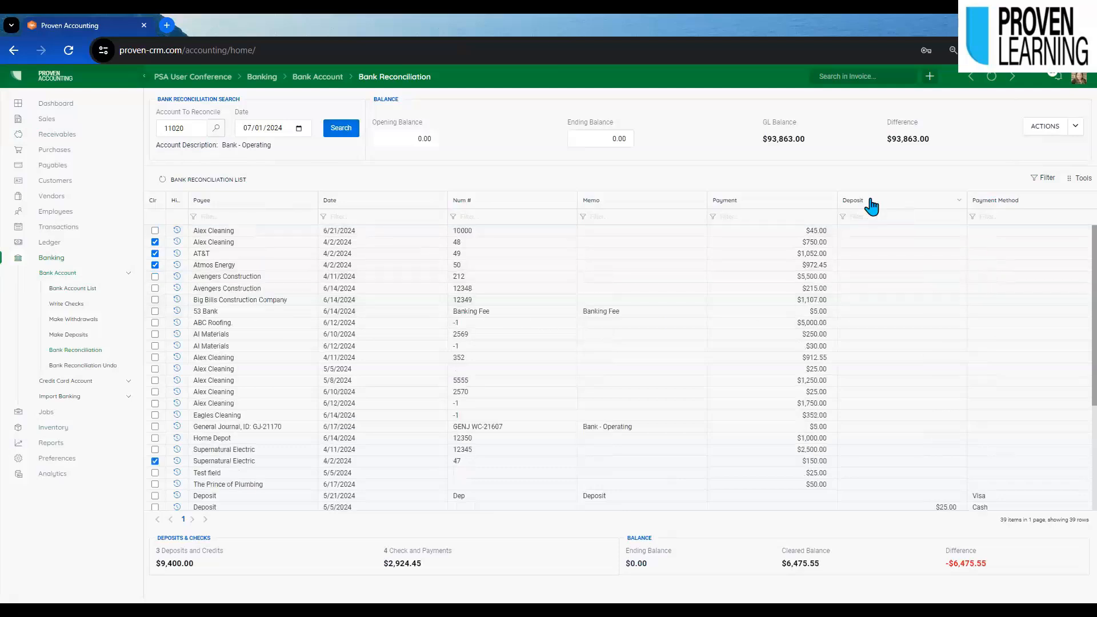
click(871, 204)
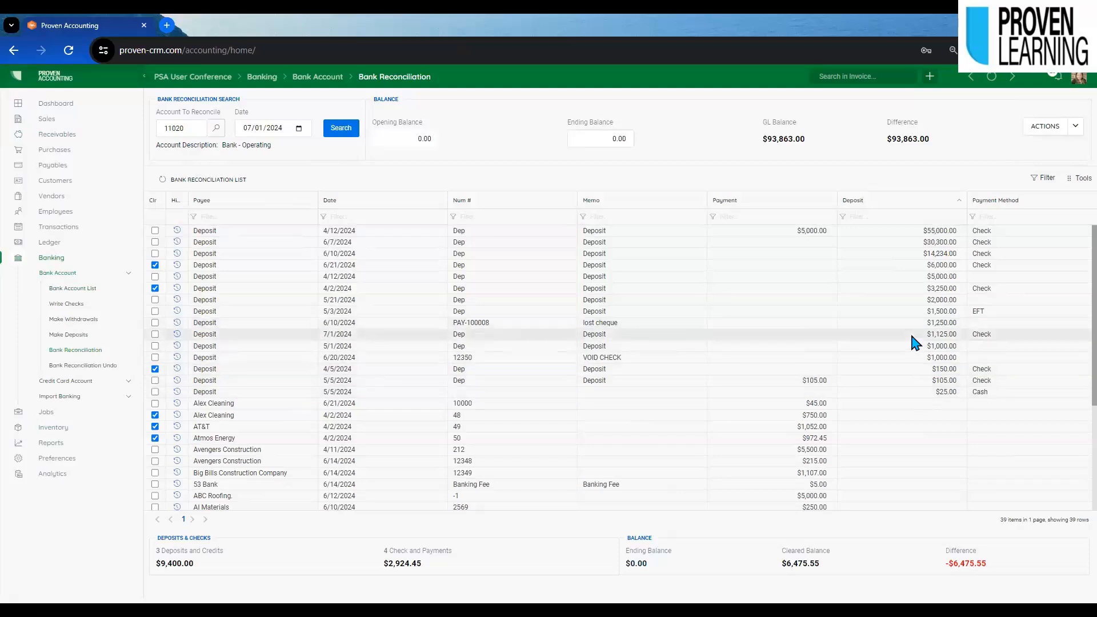
drag(352, 334, 324, 334)
drag(926, 335, 962, 335)
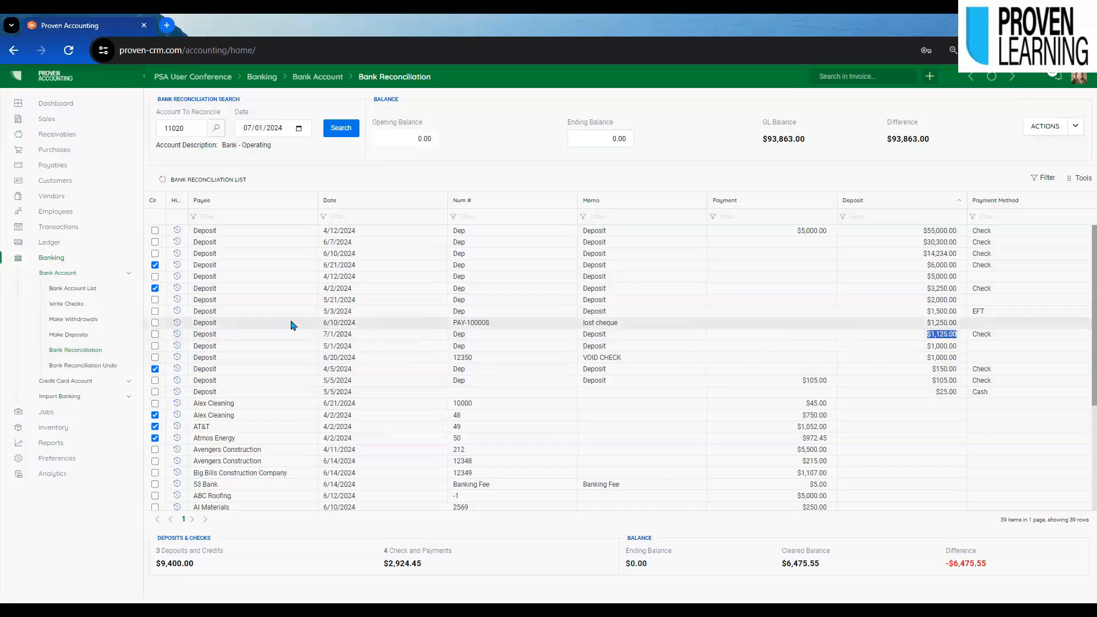
Review the history of the 7/1/2024 deposit, checking the payee, deposit type and amount of its Reunion Tower entry.
click(177, 334)
drag(793, 297, 822, 297)
drag(512, 298, 421, 310)
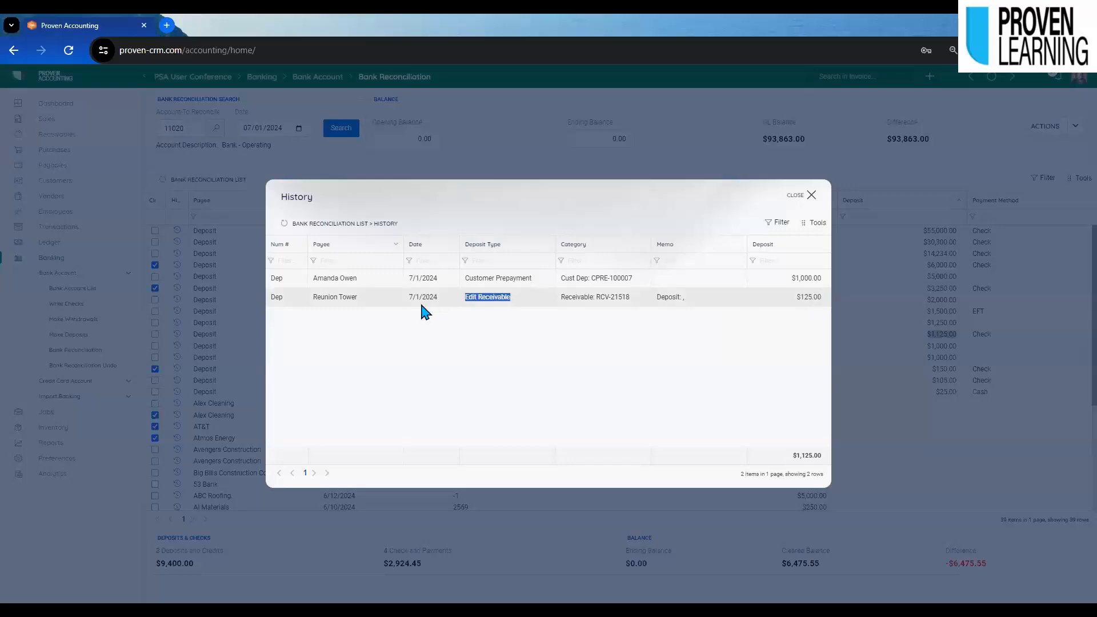
drag(356, 297, 303, 299)
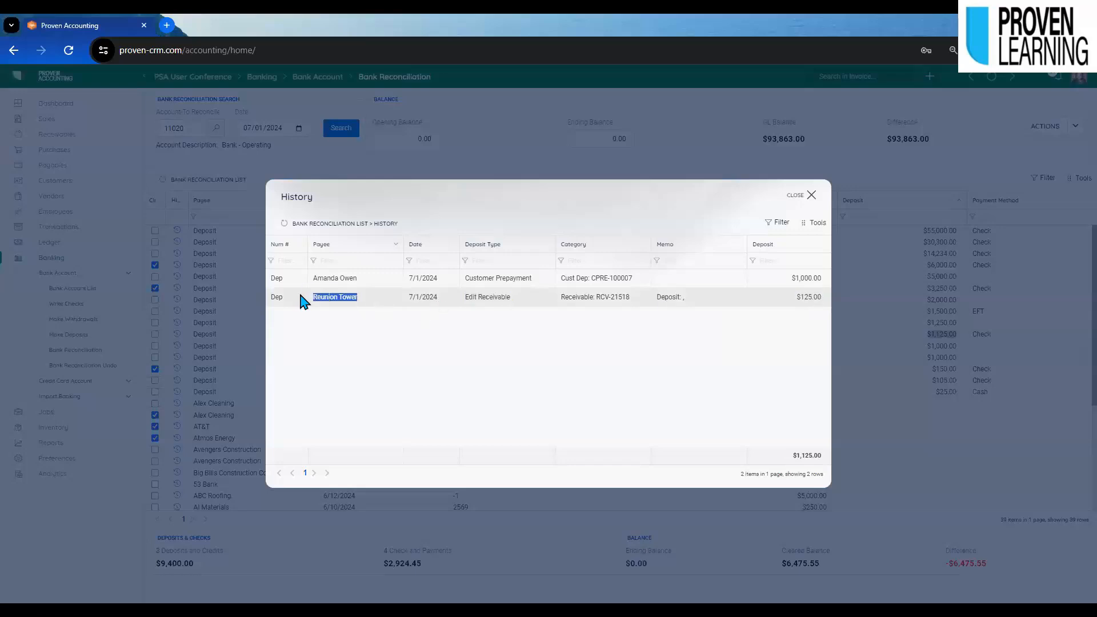
click(821, 274)
click(811, 196)
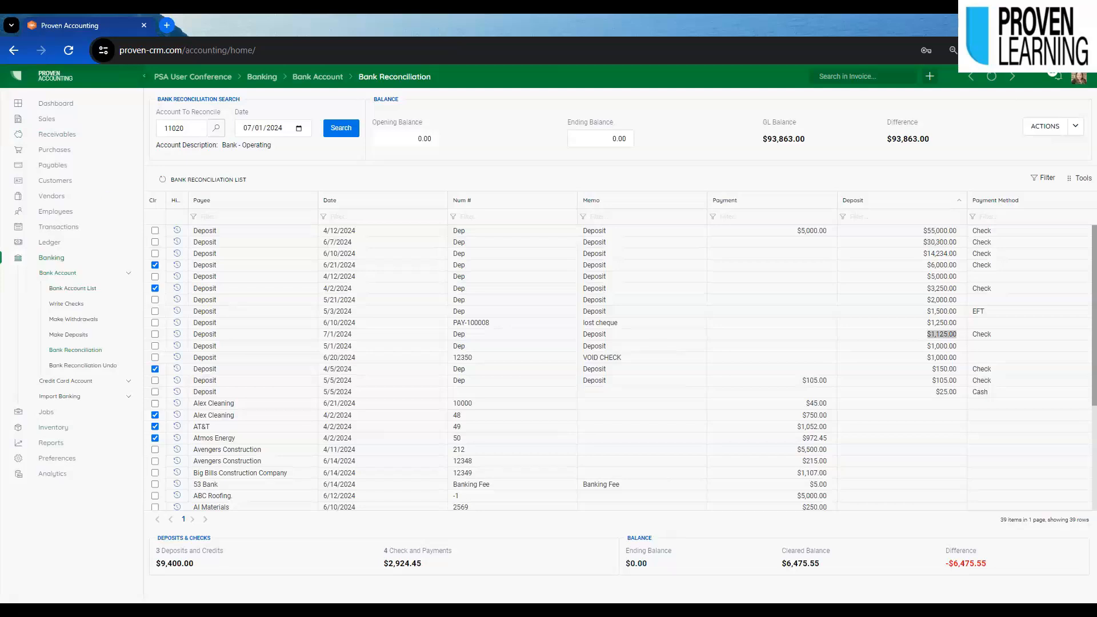
Post a $150.00 payment in Payables for the Atmos Energy voucher using check number 7124.
click(53, 165)
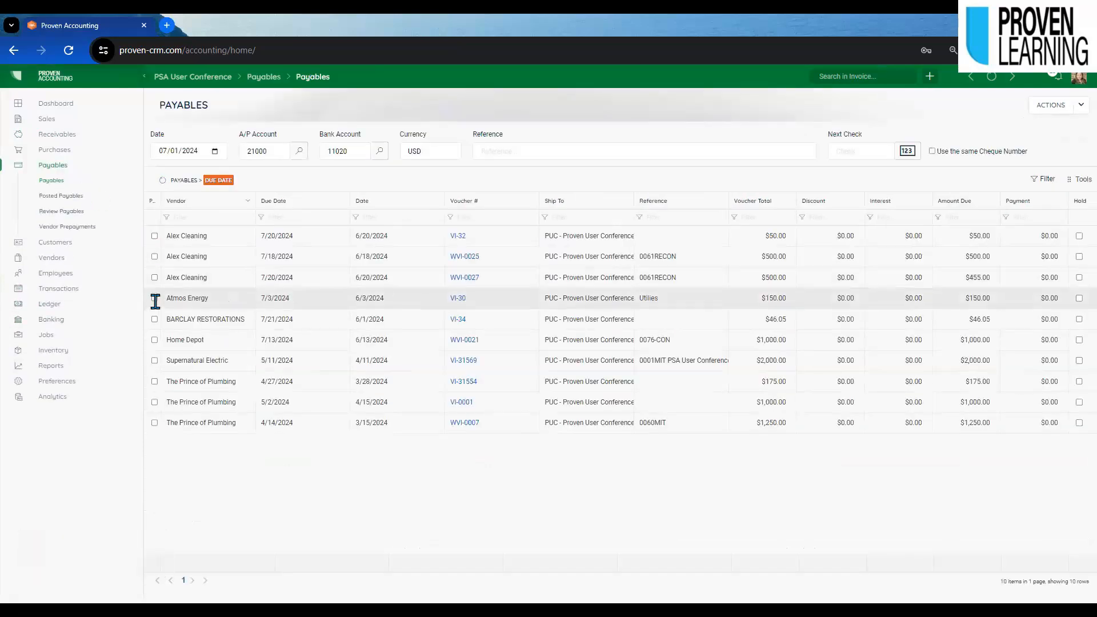
click(154, 298)
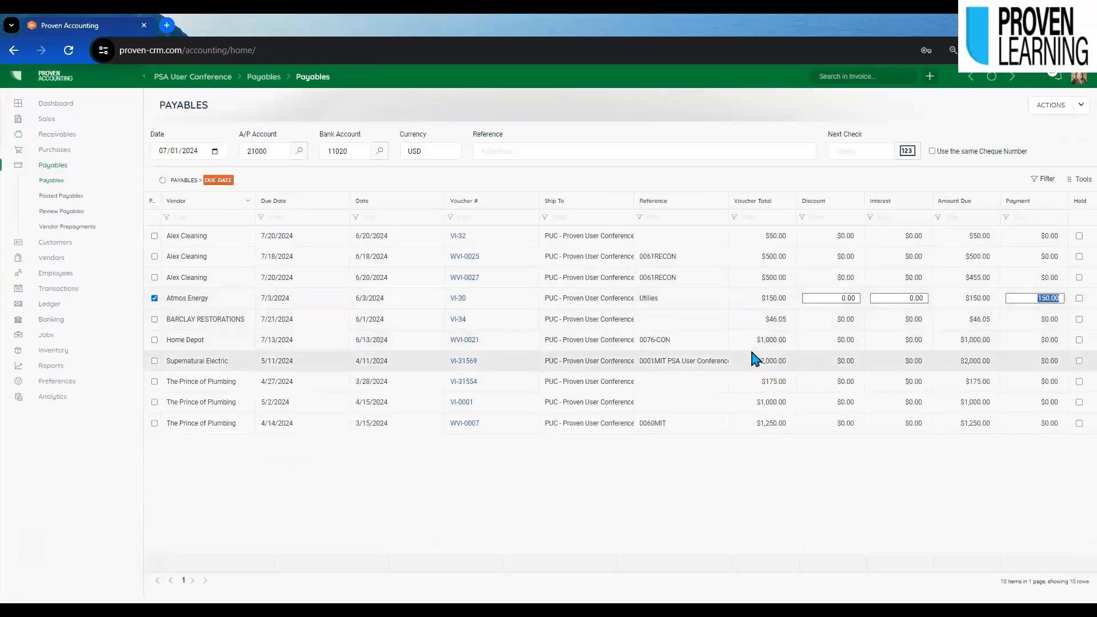
click(848, 150)
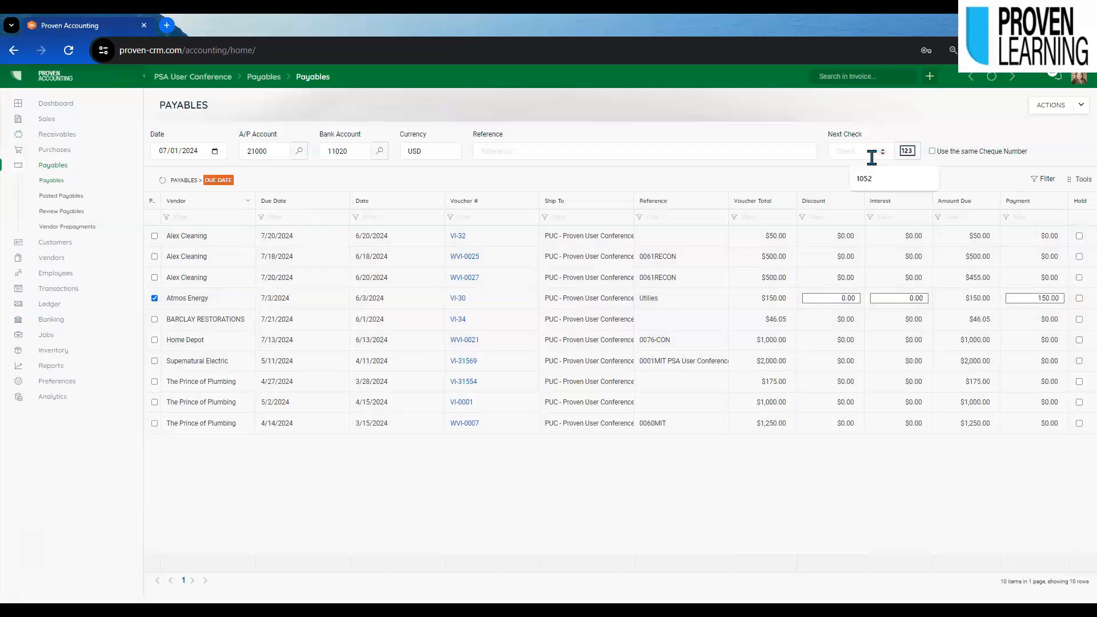
text(7124)
click(1077, 107)
click(1030, 128)
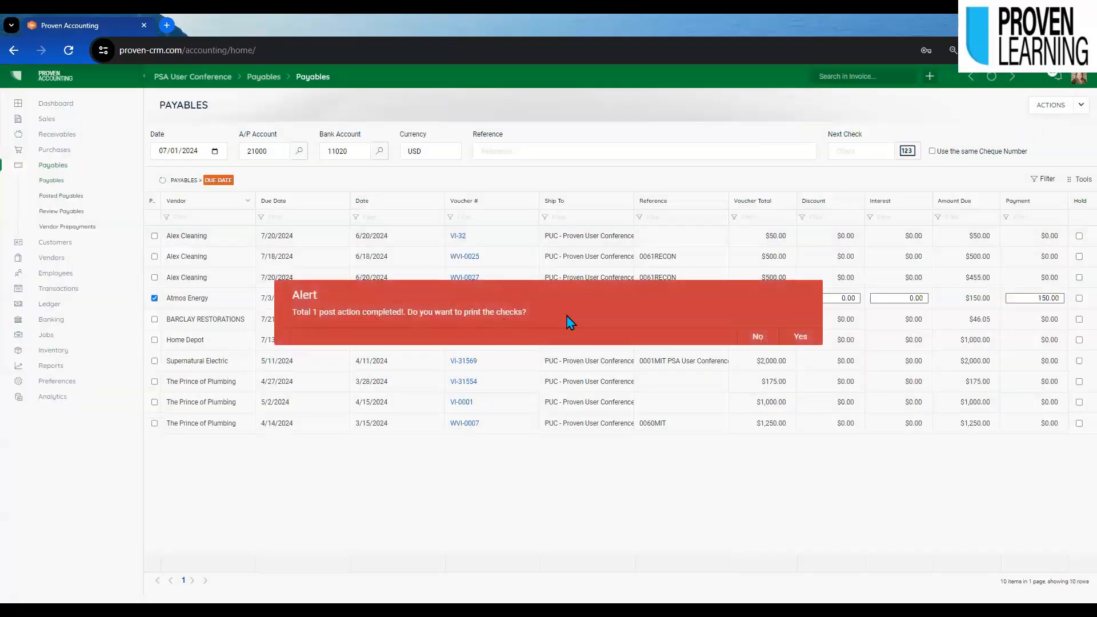
Open the print options for the posted check, view its check design layout, and close both without printing.
click(799, 338)
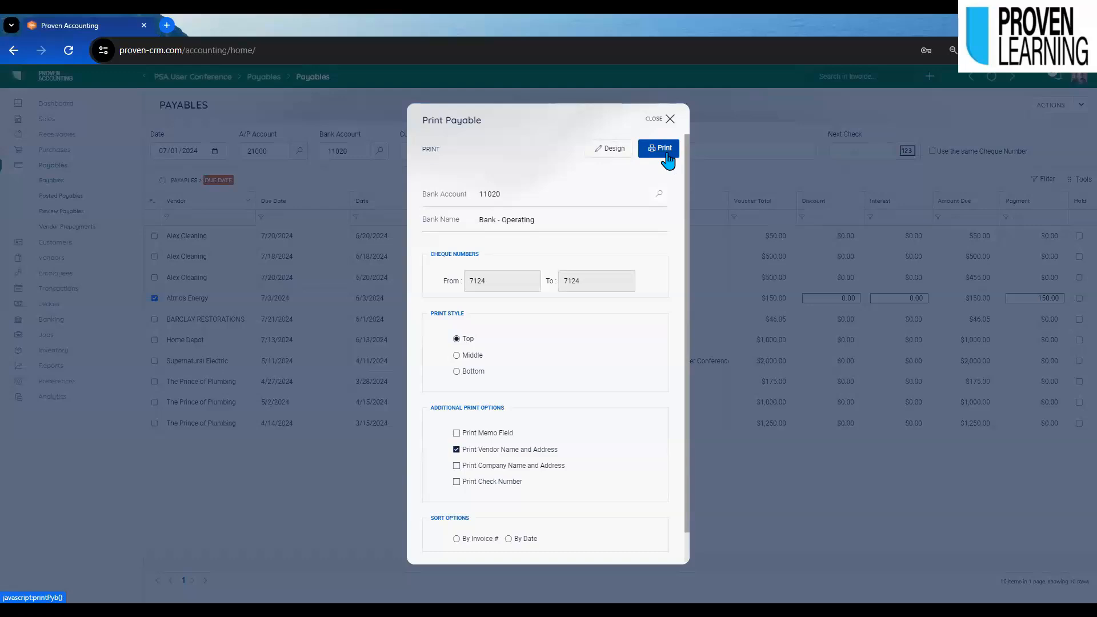
click(616, 162)
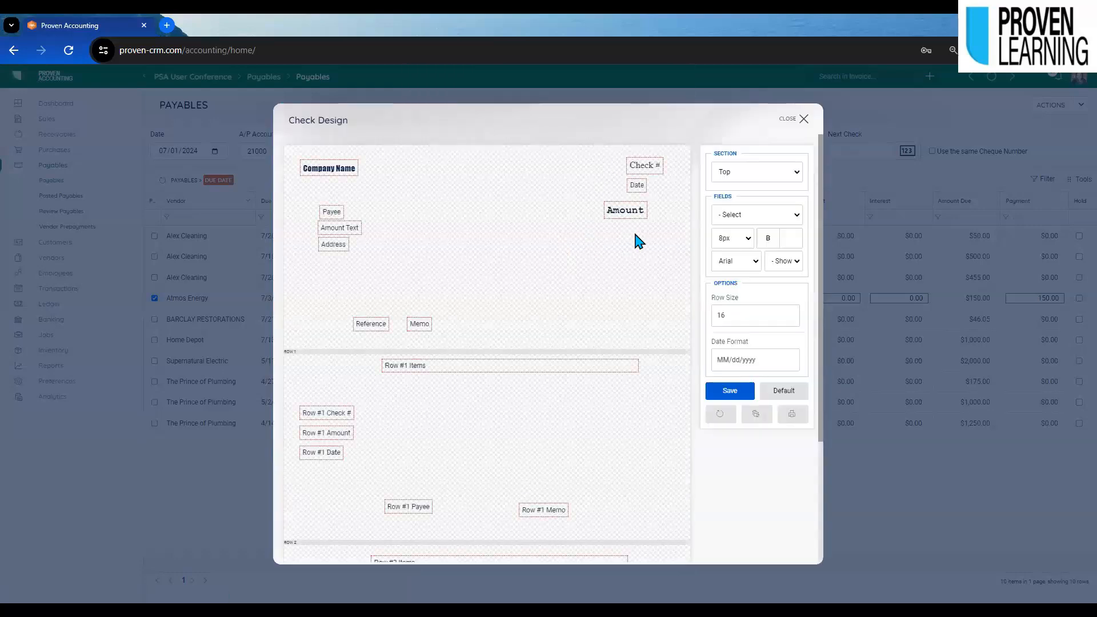
click(804, 119)
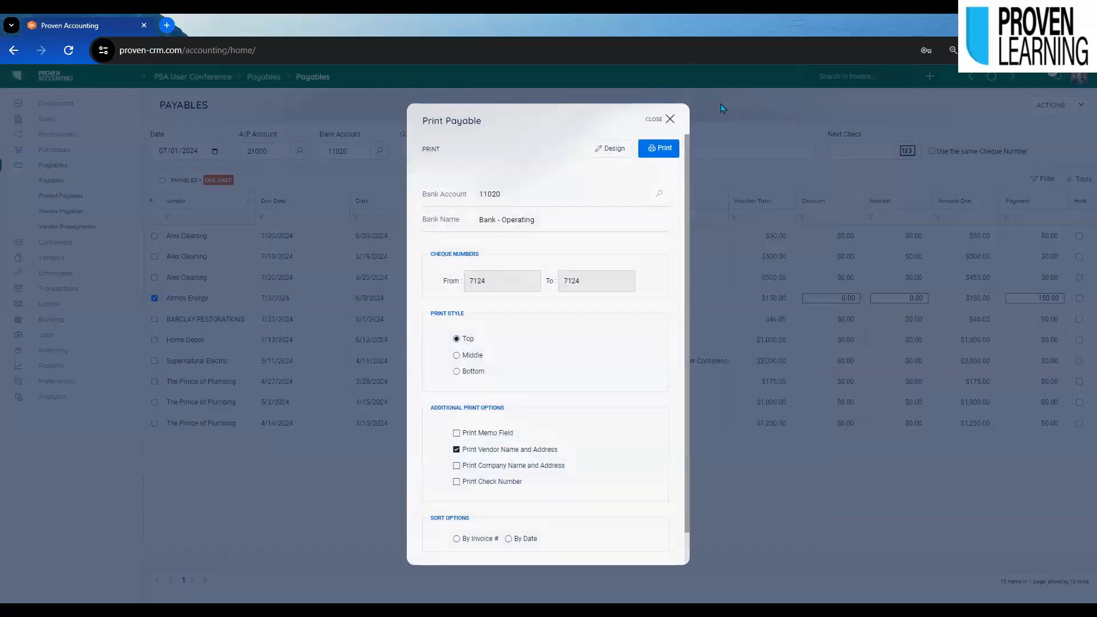
click(671, 118)
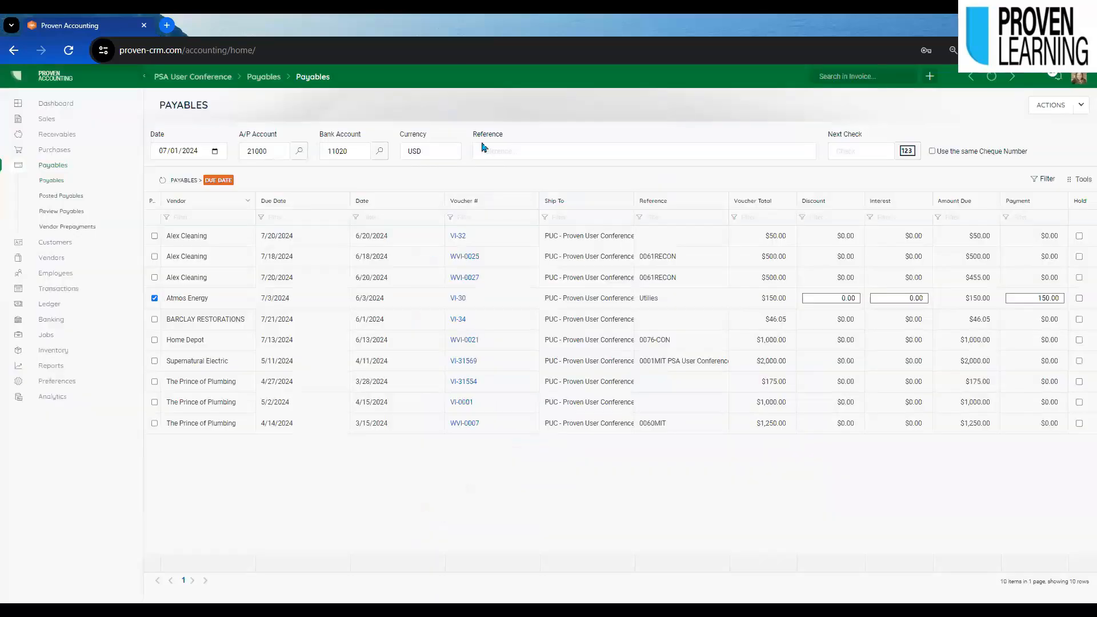
Check the Atmos Energy payment dated 7/1/2024 in the list of posted payables.
click(57, 197)
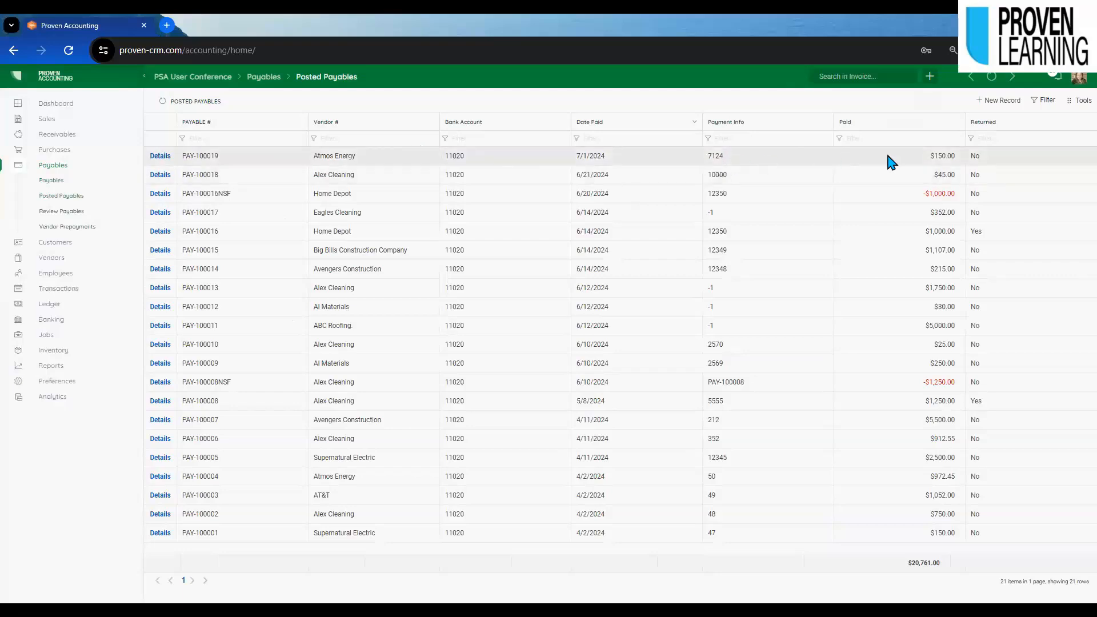
drag(921, 159, 955, 155)
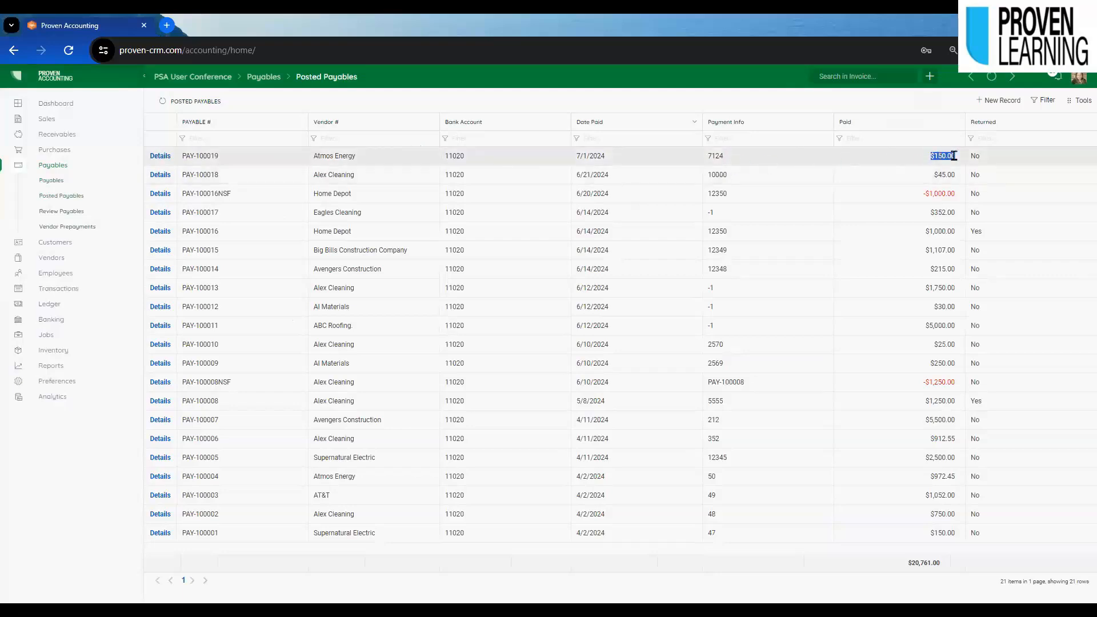
click(761, 155)
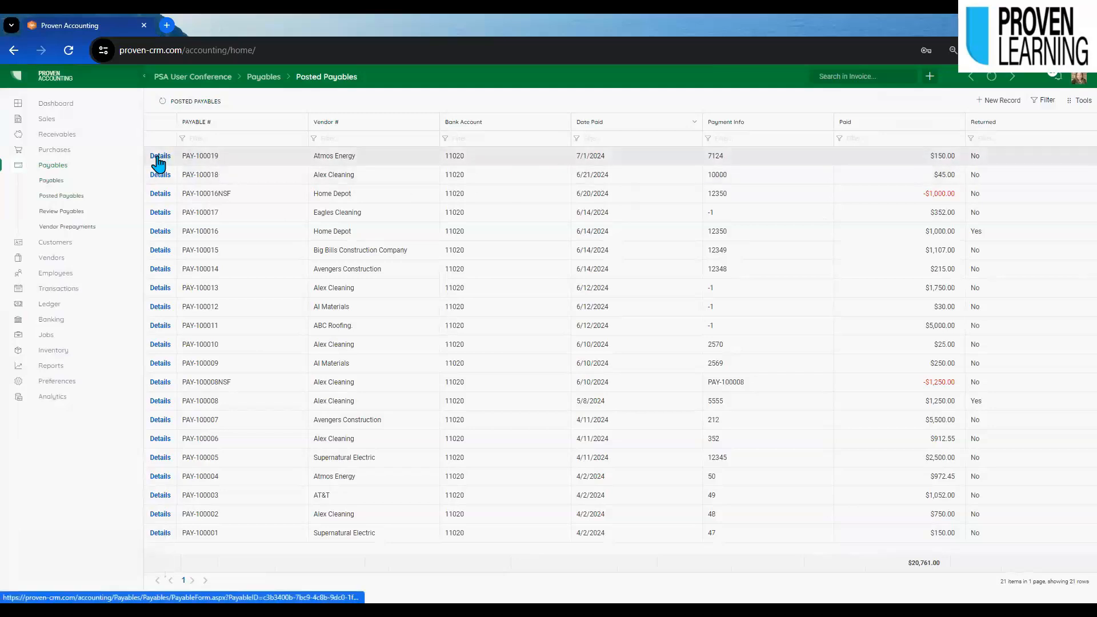
Load the bank reconciliation list again, sort it by number to check the Atmos Energy check 7124, and refresh the list.
click(51, 320)
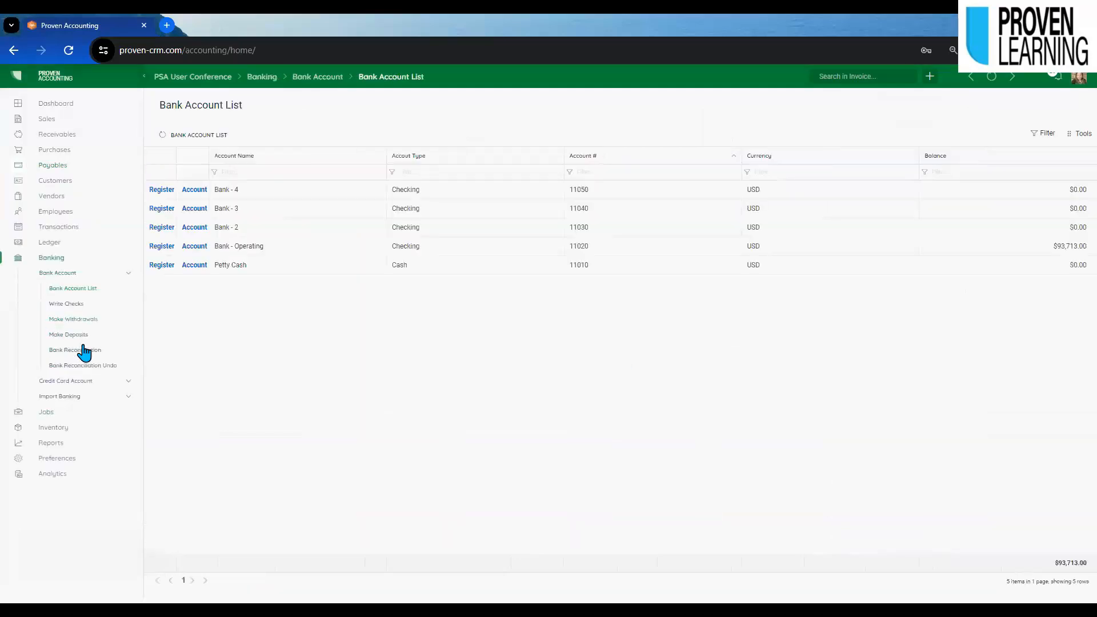
click(84, 351)
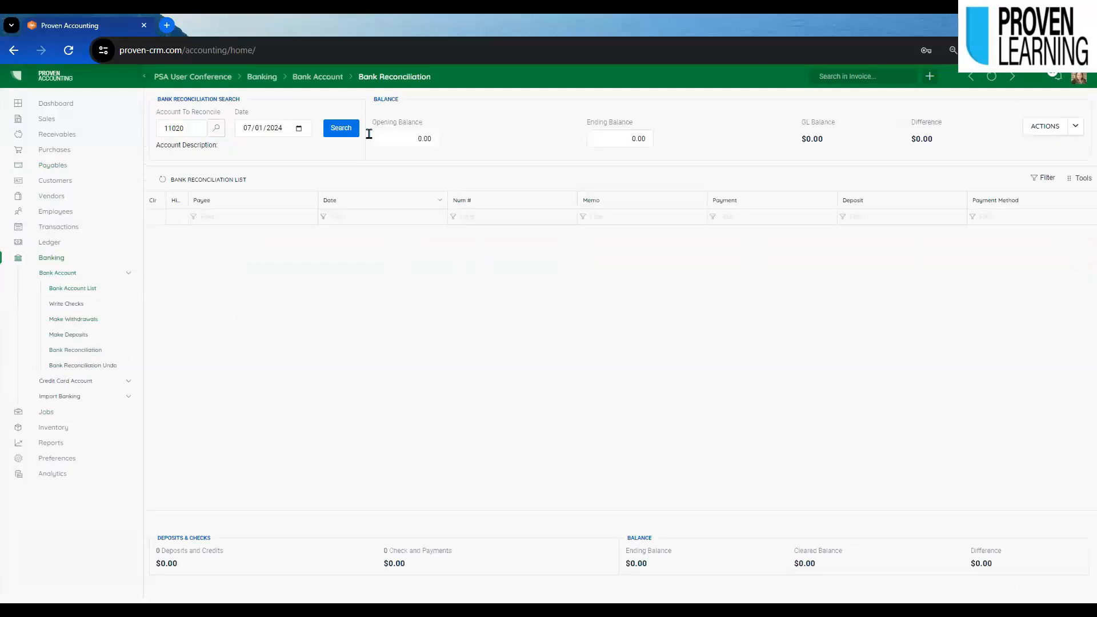
click(337, 129)
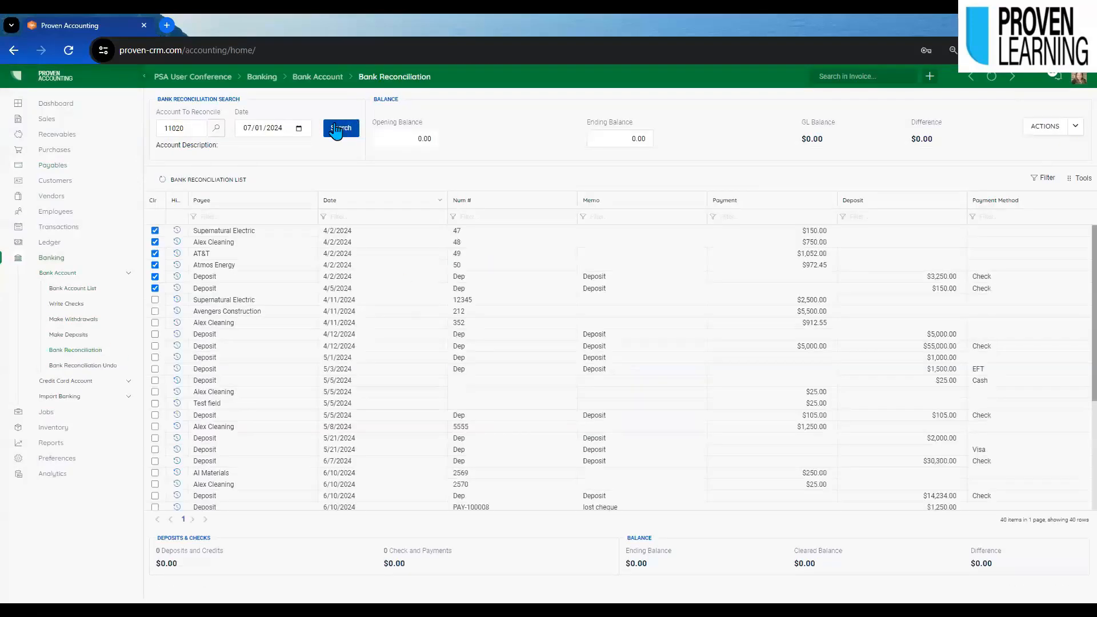
click(483, 206)
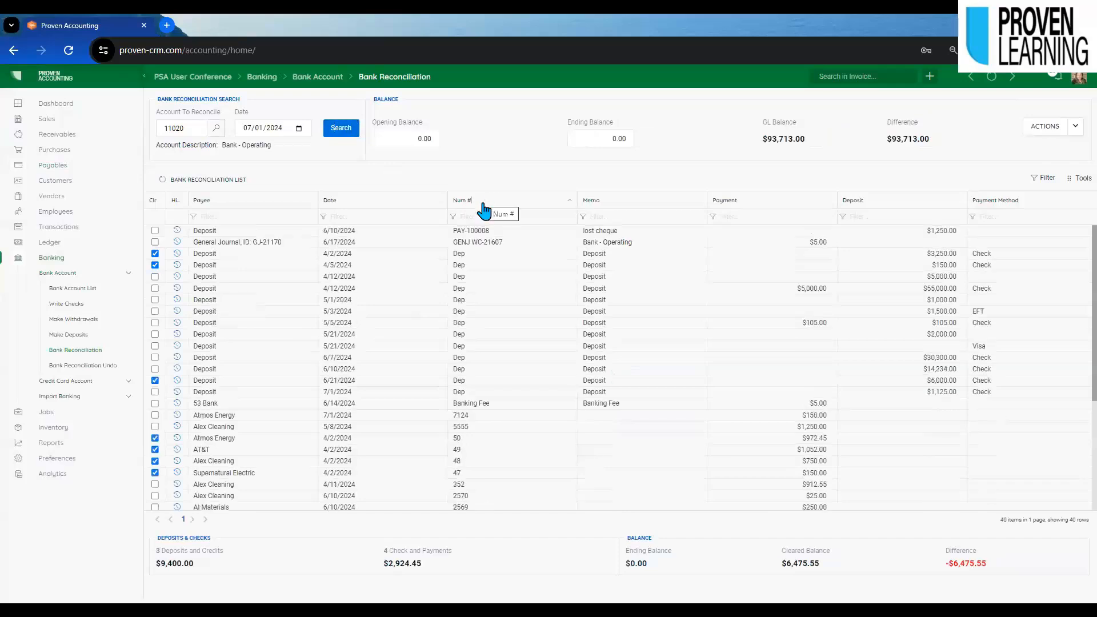
drag(482, 419, 453, 423)
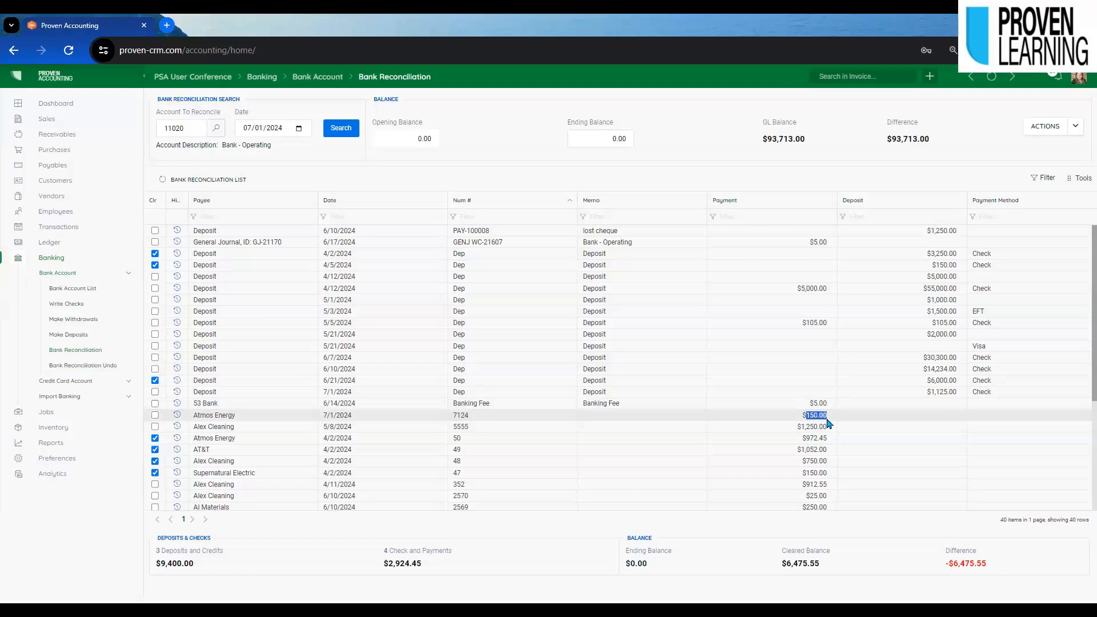
click(353, 133)
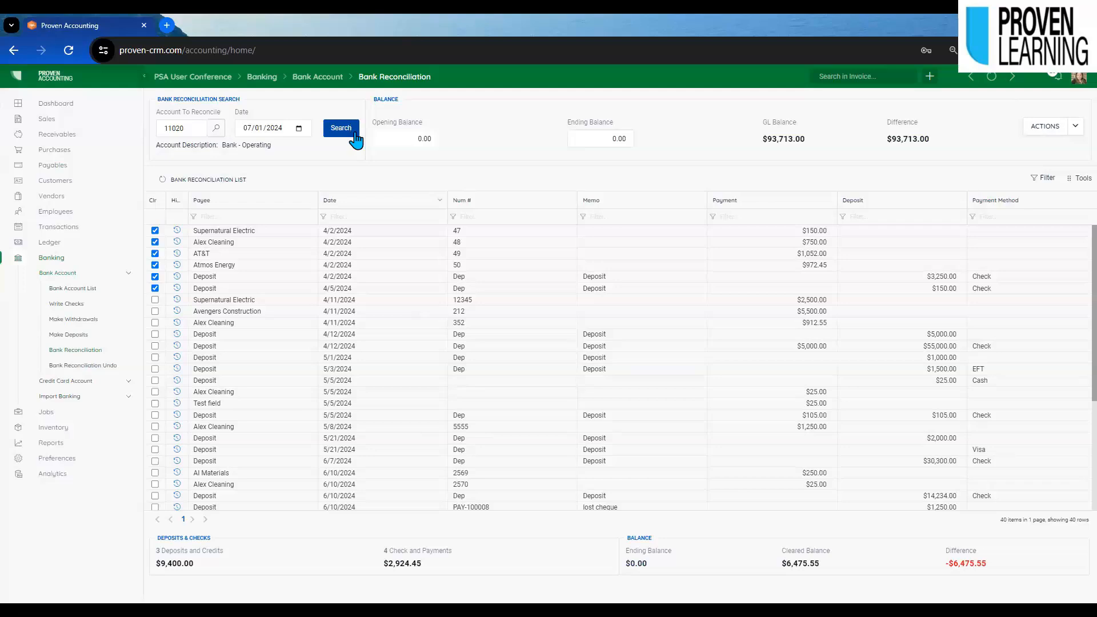
Create a new check to 53 Bank for 71.24 from Bank - Operating, with a line on the Other account.
click(62, 305)
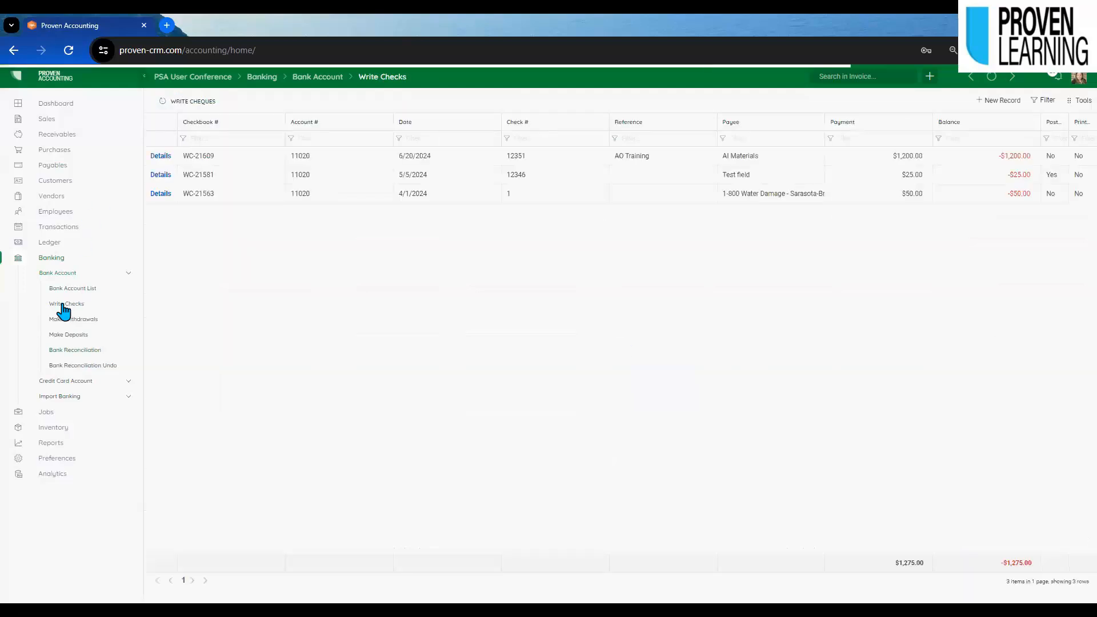
click(1000, 100)
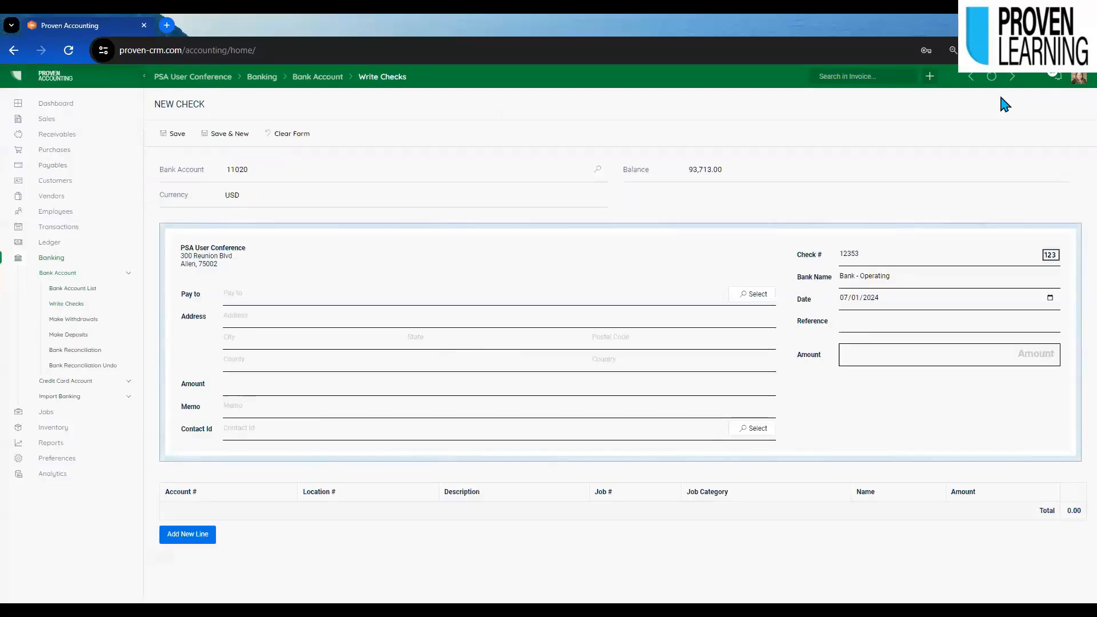
click(757, 294)
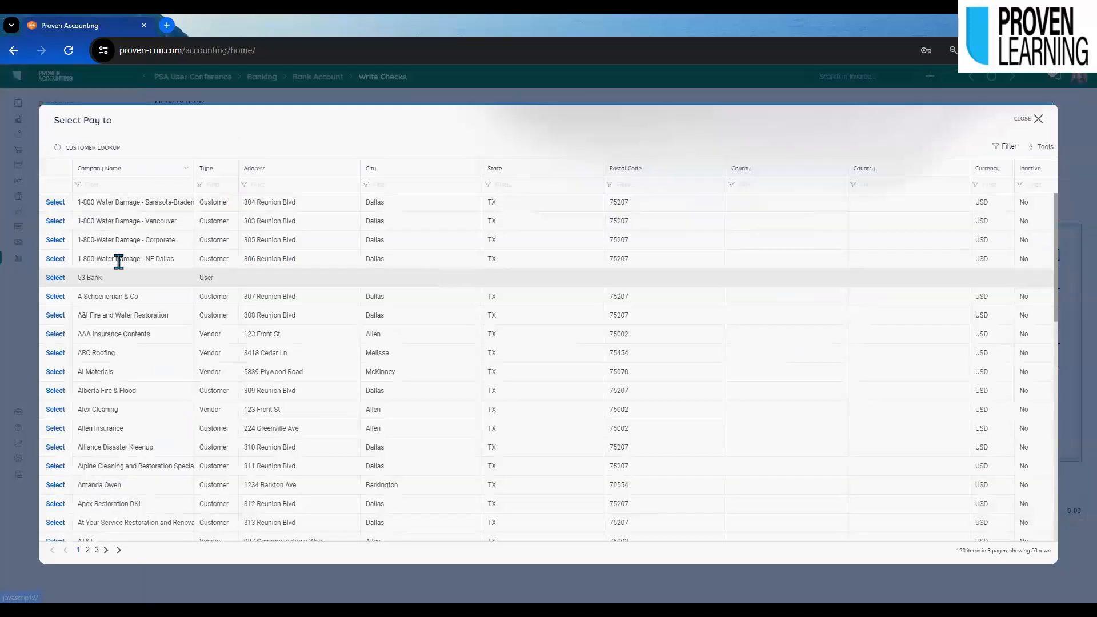
click(55, 277)
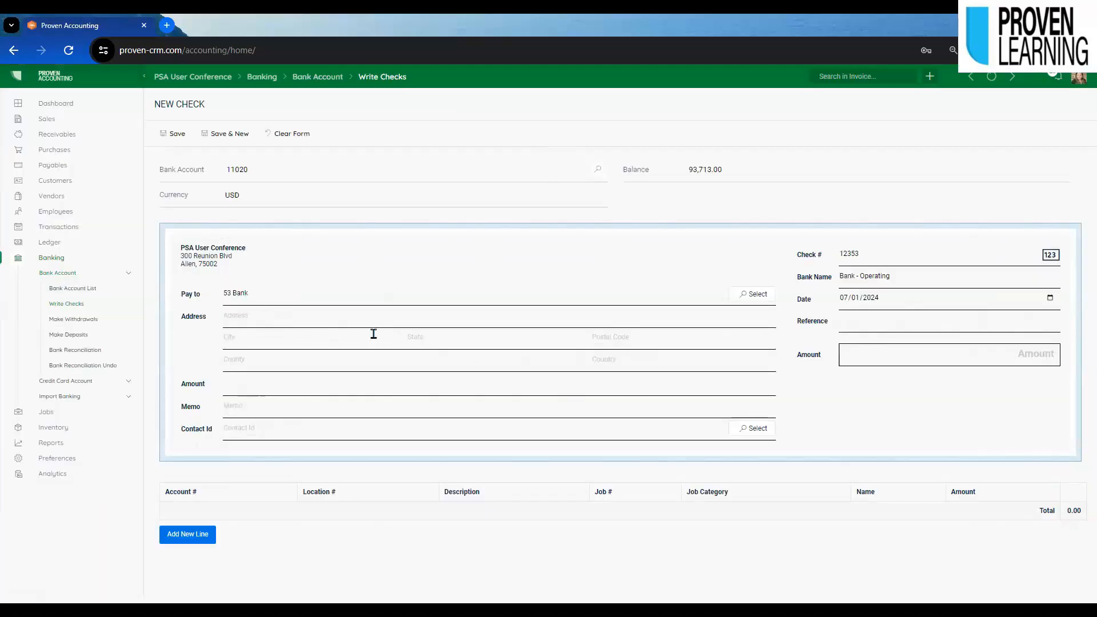
text(71.24)
click(194, 535)
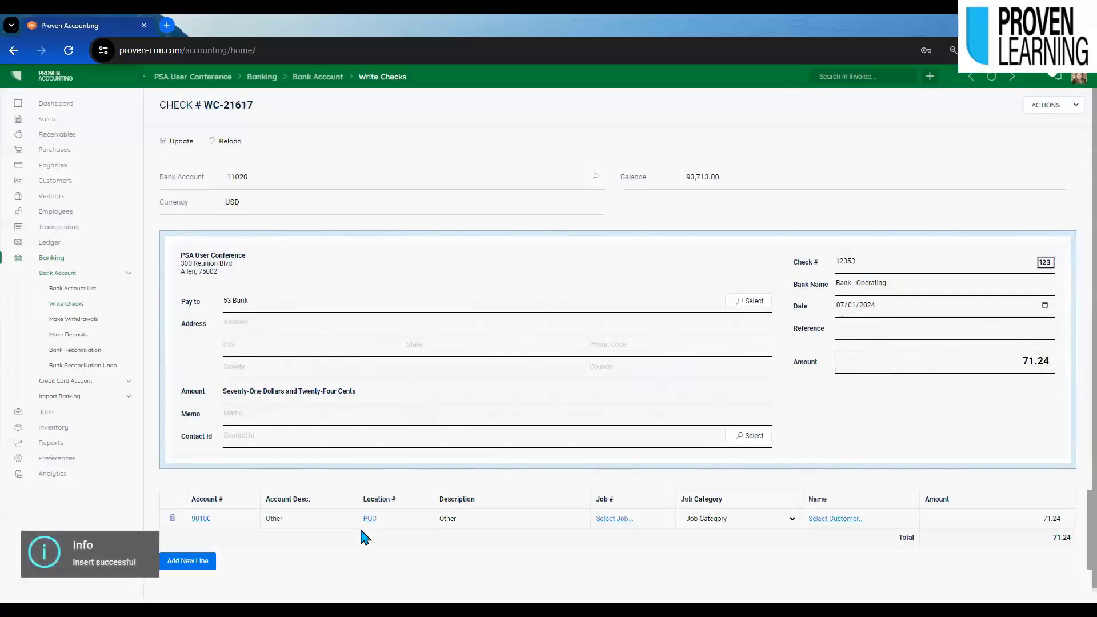
Change the check line's account to Dues & Subscription and post the check.
click(202, 518)
click(389, 183)
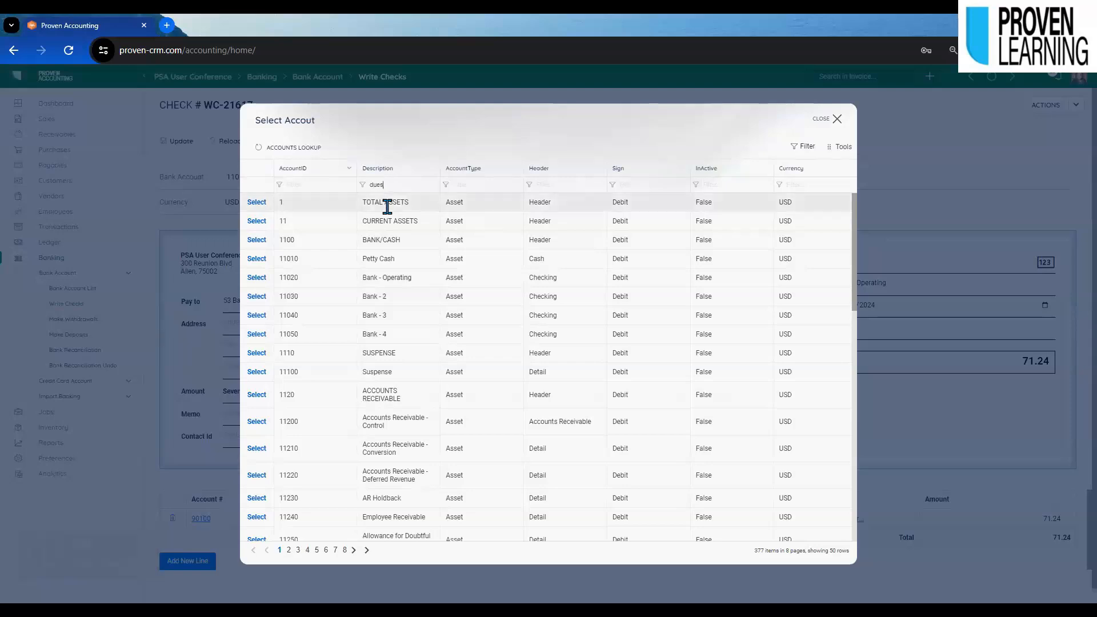
click(257, 202)
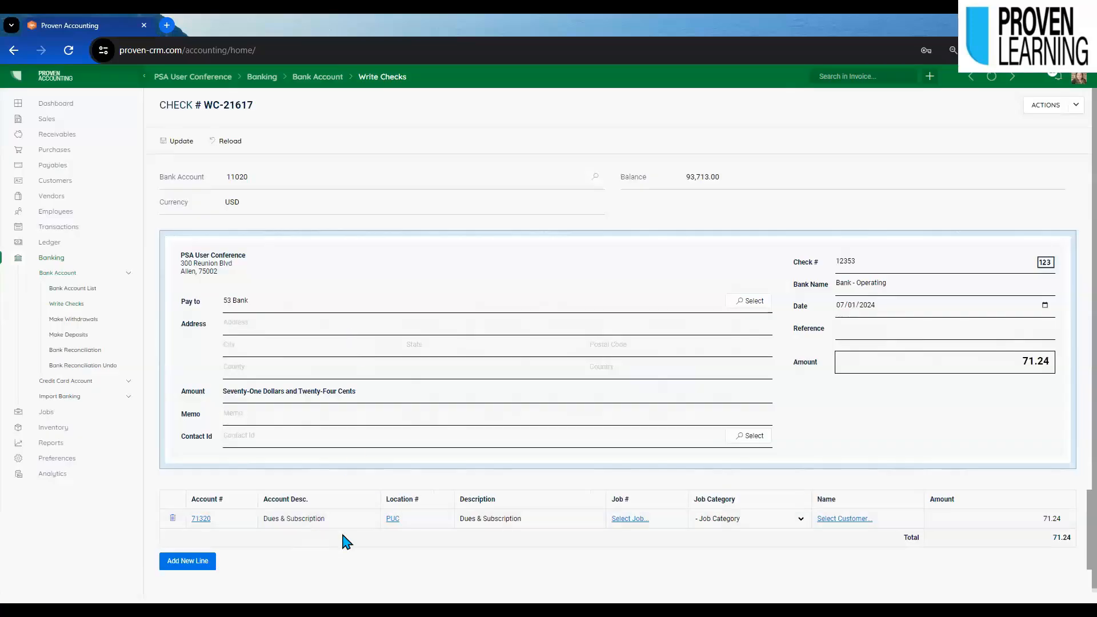
click(1074, 106)
click(1039, 128)
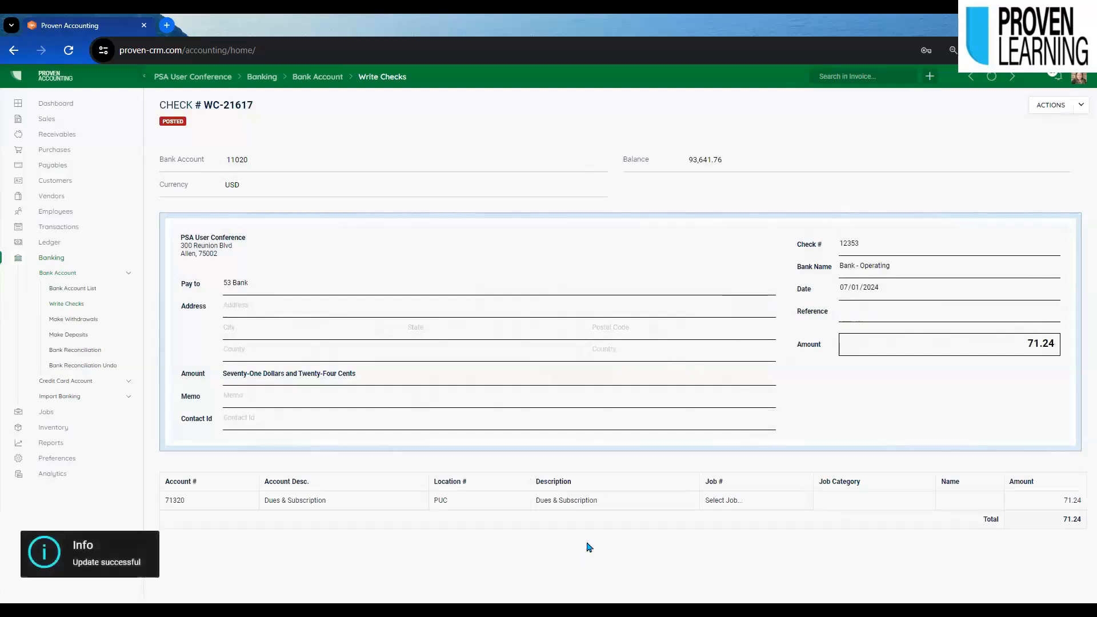
Copy the check number from the posted check.
double_click(851, 244)
right_click(849, 244)
click(868, 251)
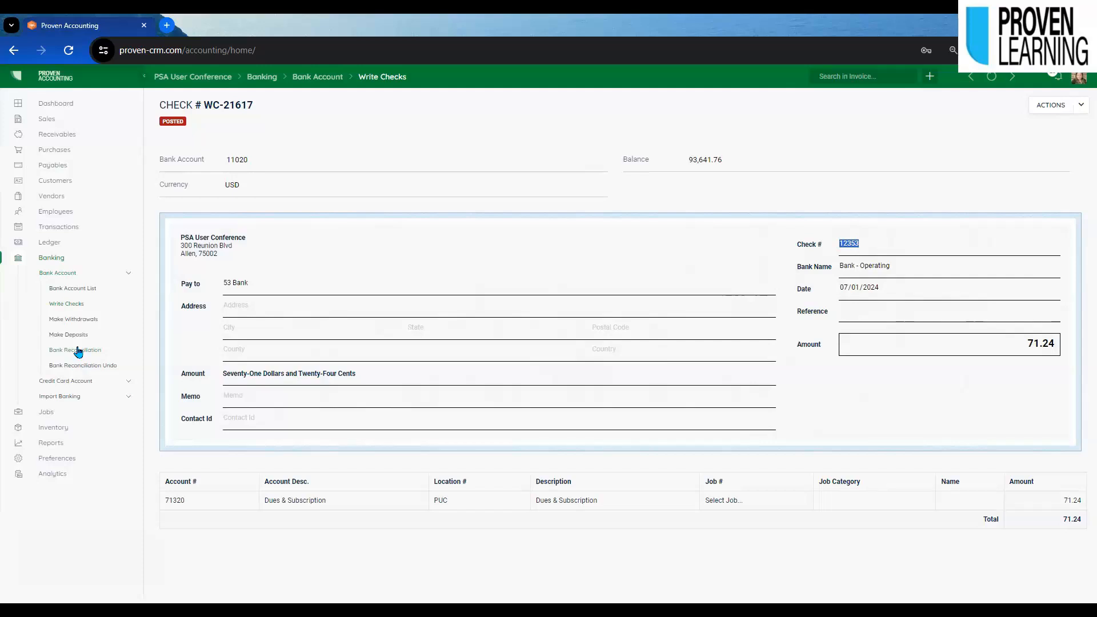
Create a new withdrawal payable to ABC Roofing for 71.24 from Bank - Operating and add a line to it.
click(74, 319)
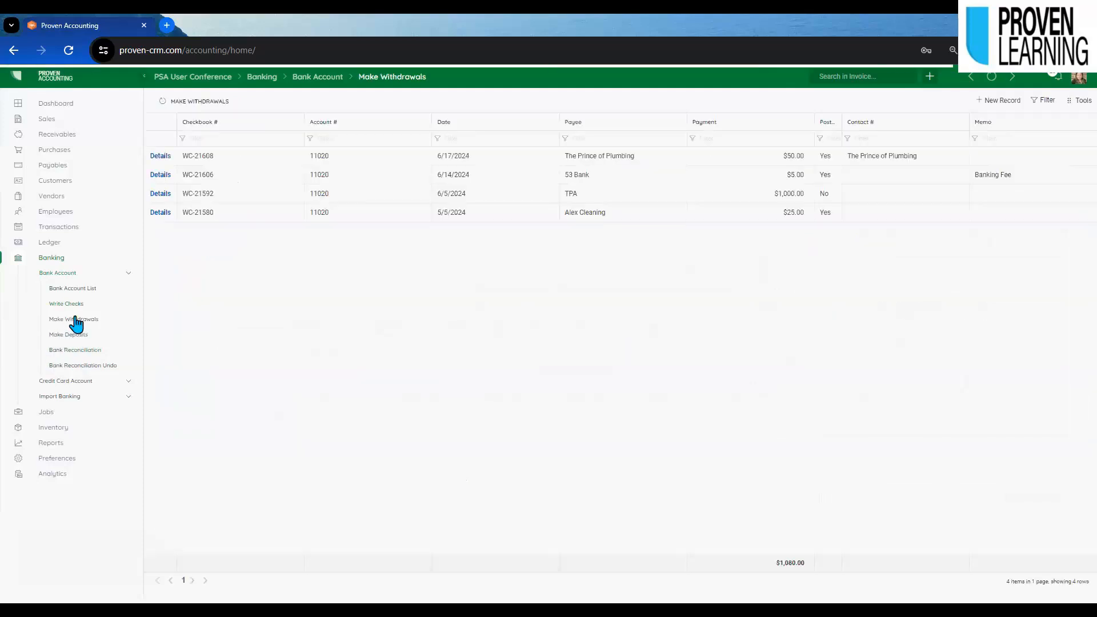
click(1002, 101)
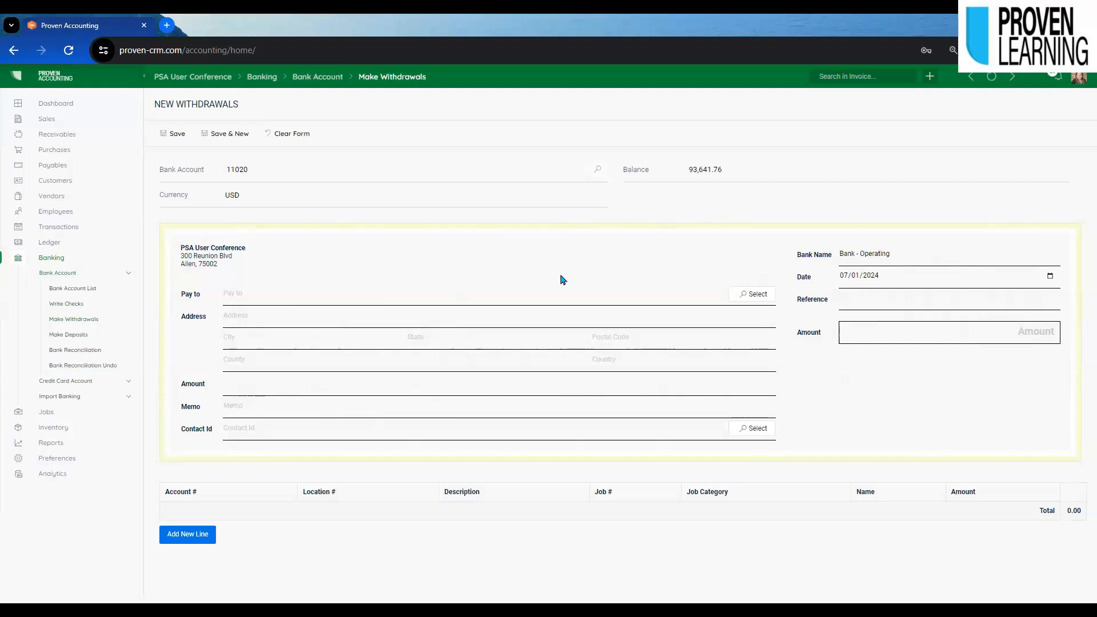
click(755, 293)
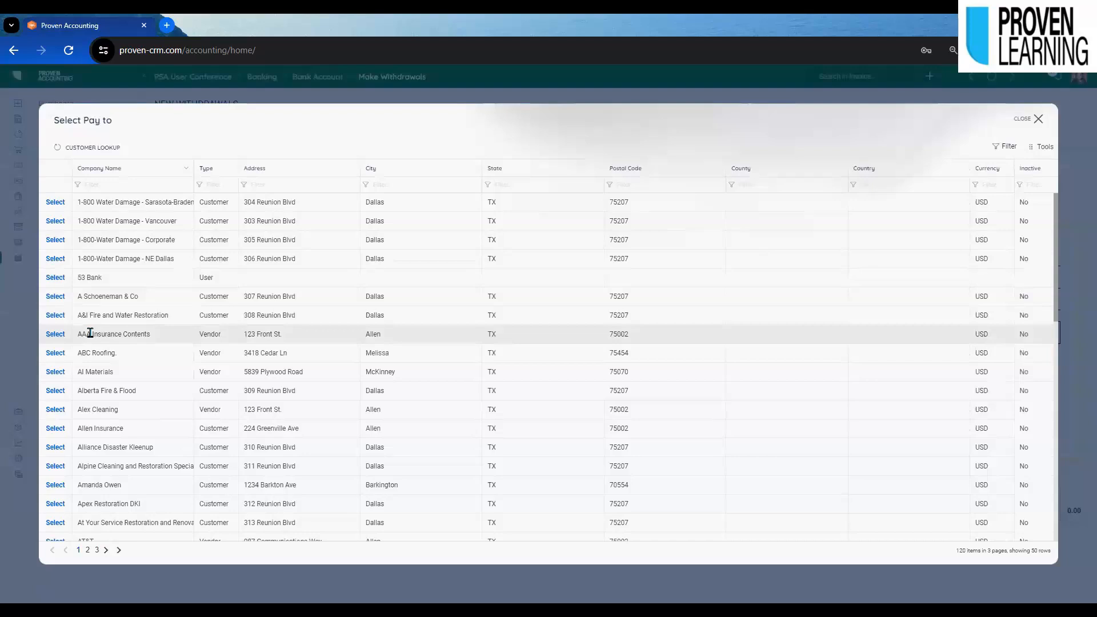
click(56, 353)
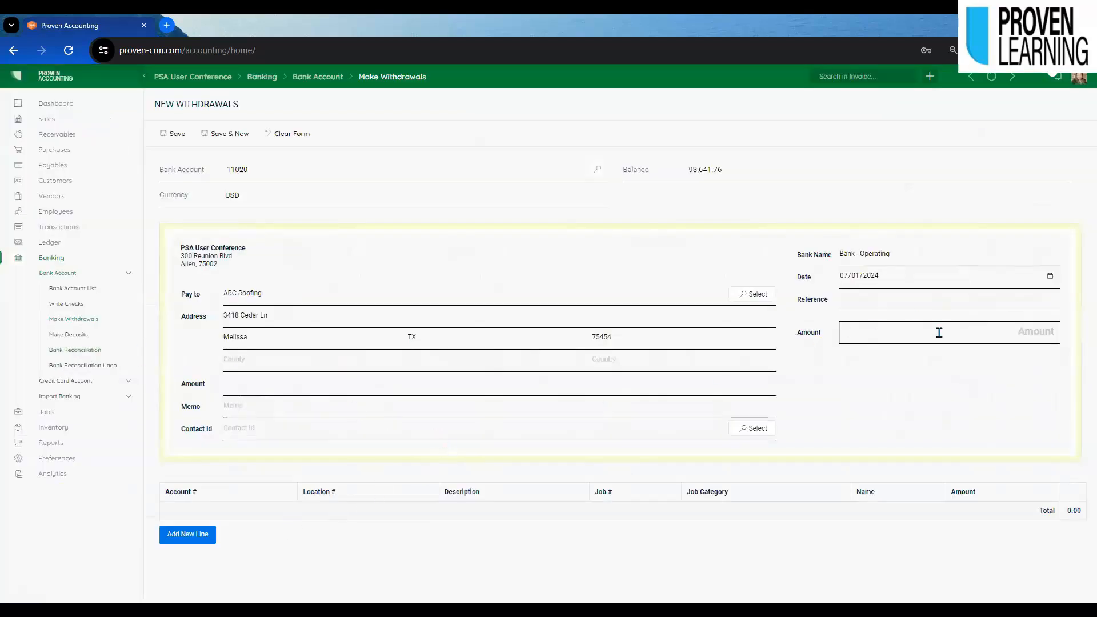
text(71.24)
click(202, 537)
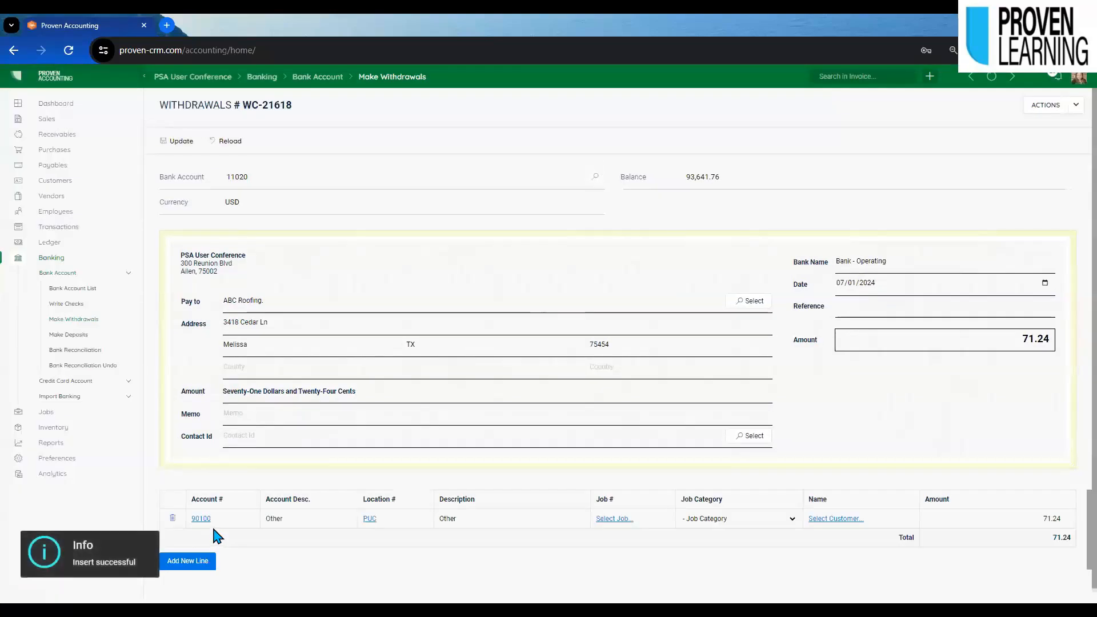
Filter the account descriptions by "ma" and set the withdrawal line's account to Small Tools.
click(201, 518)
click(411, 183)
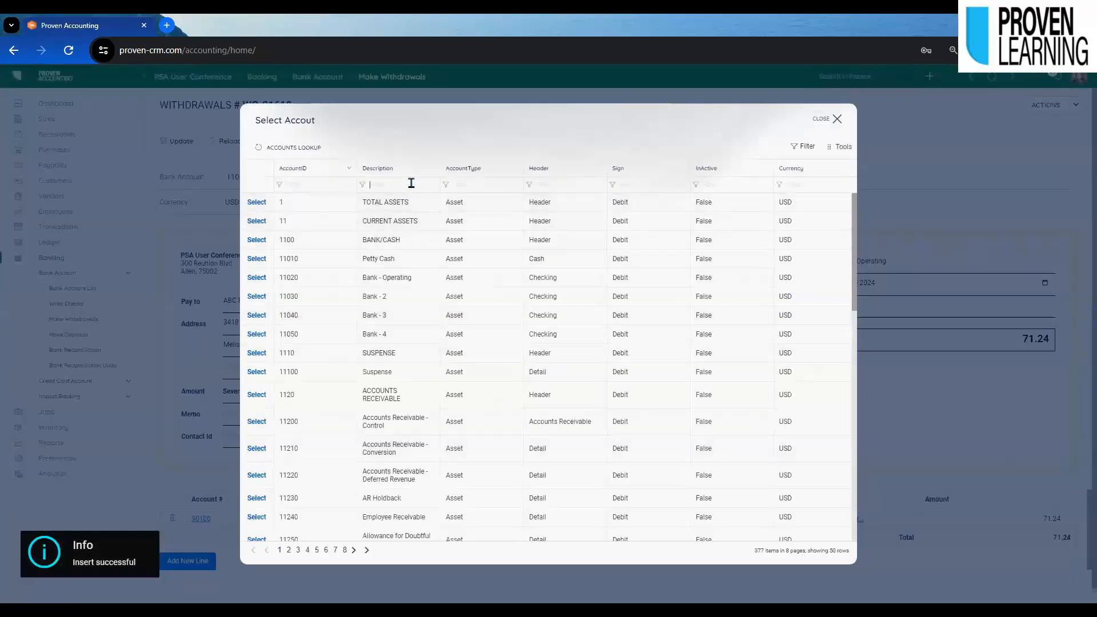
text(ma)
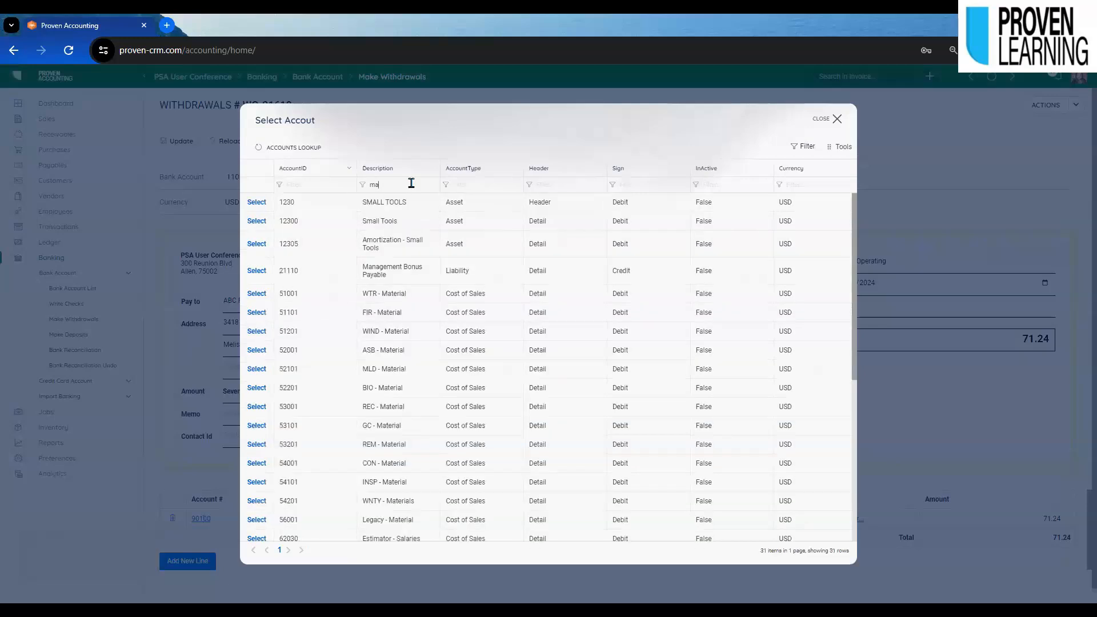
click(256, 221)
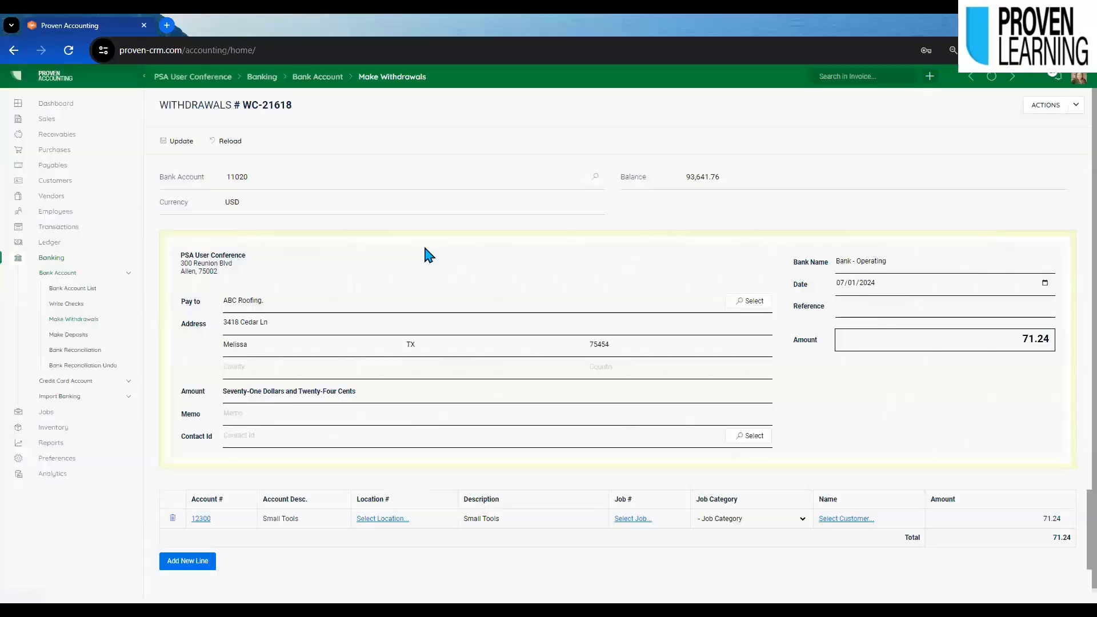
Post the ABC Roofing withdrawal and return to the list of withdrawals.
click(1031, 105)
click(1023, 130)
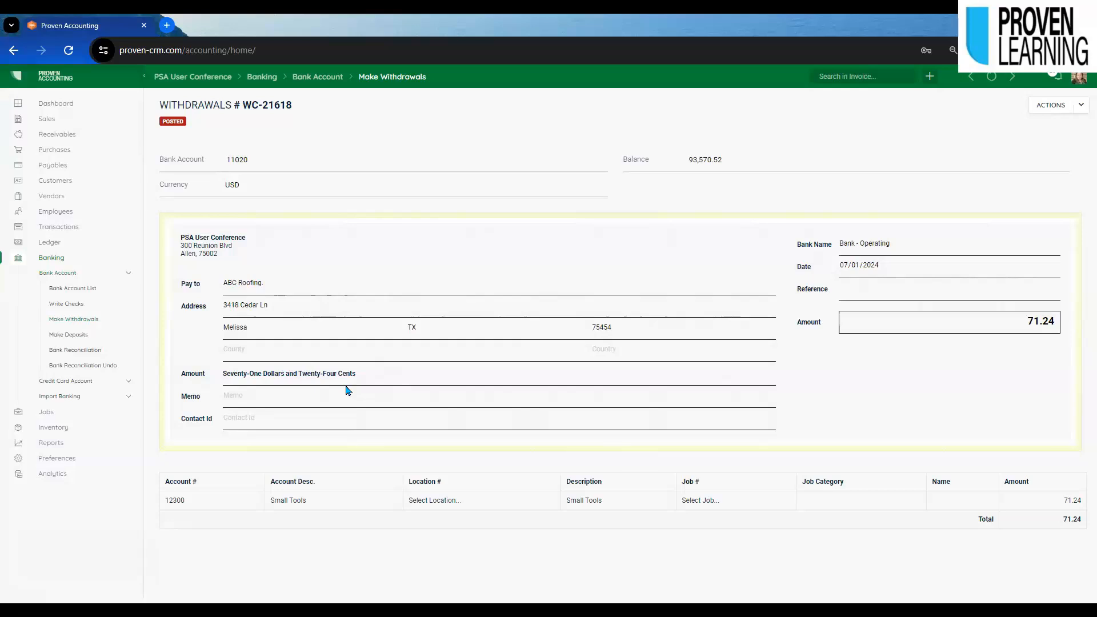
click(68, 320)
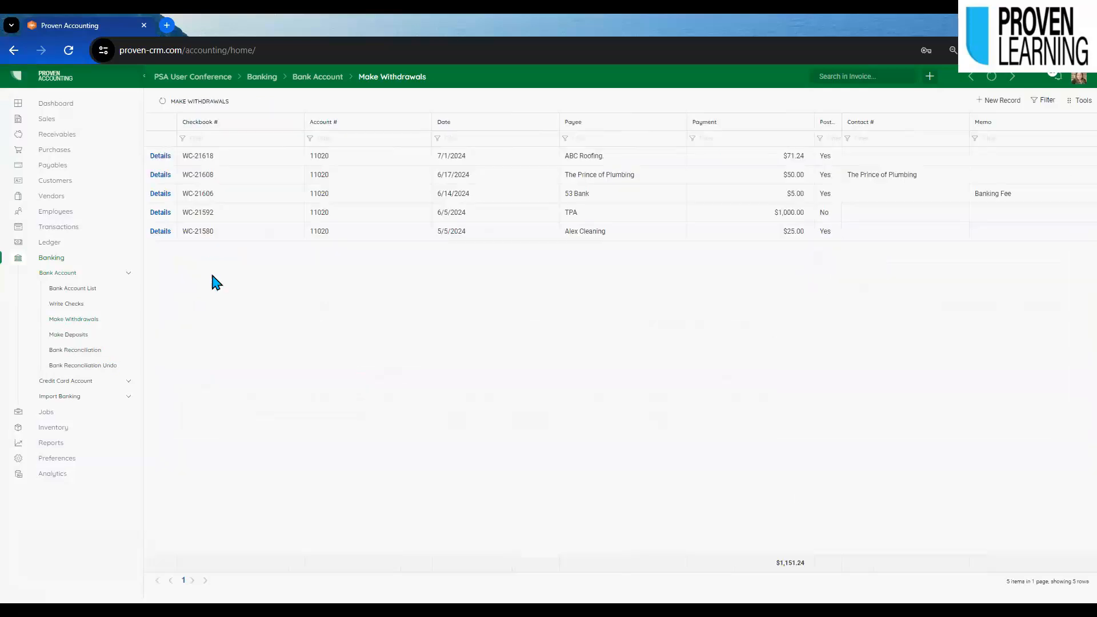
Create a new deposit with payment method Check and amount 71.24, and add a line to it.
click(60, 335)
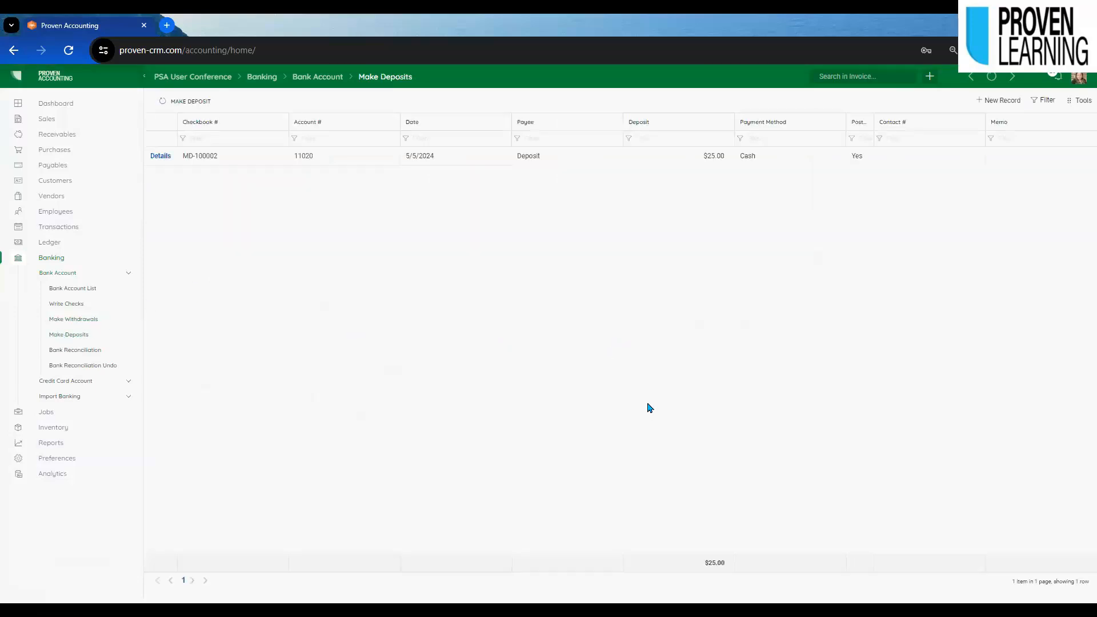
click(994, 101)
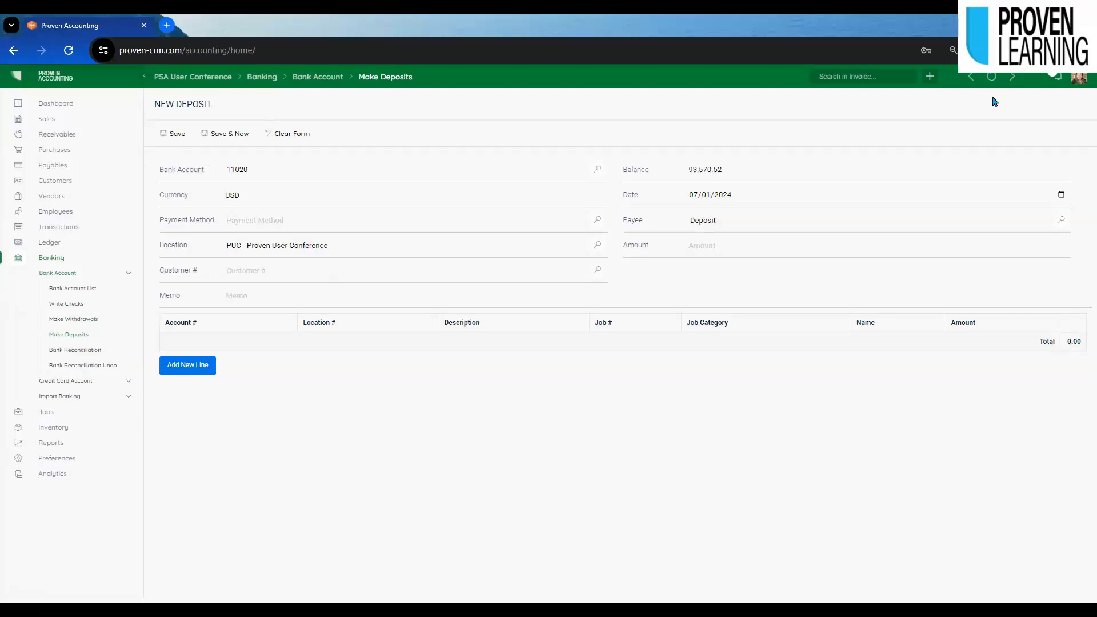
click(596, 223)
click(330, 240)
click(206, 365)
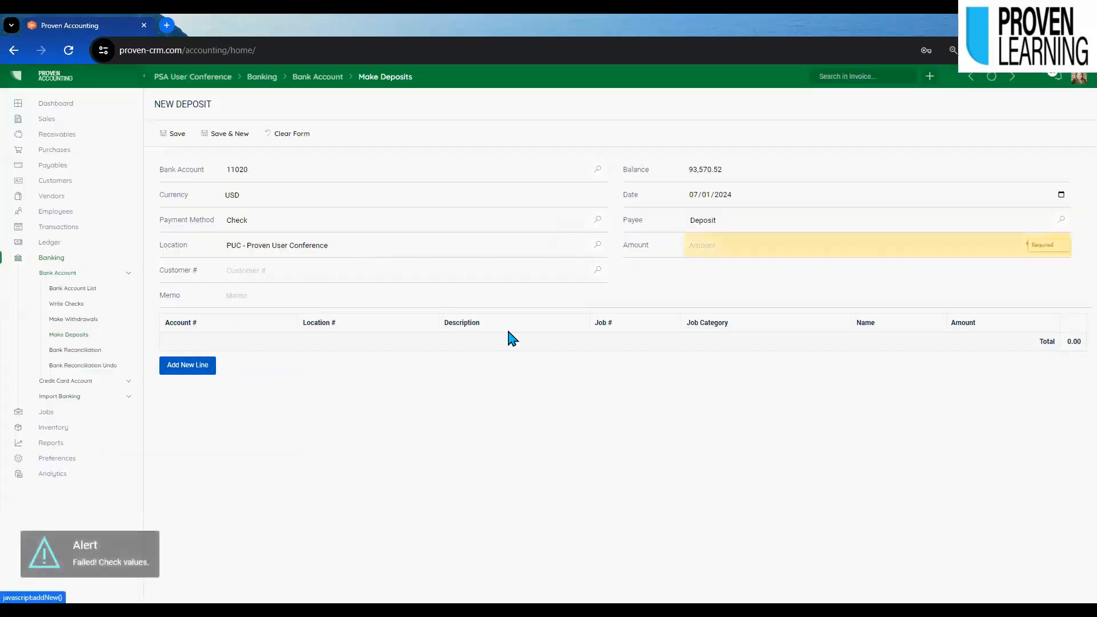
click(814, 250)
text(71.24)
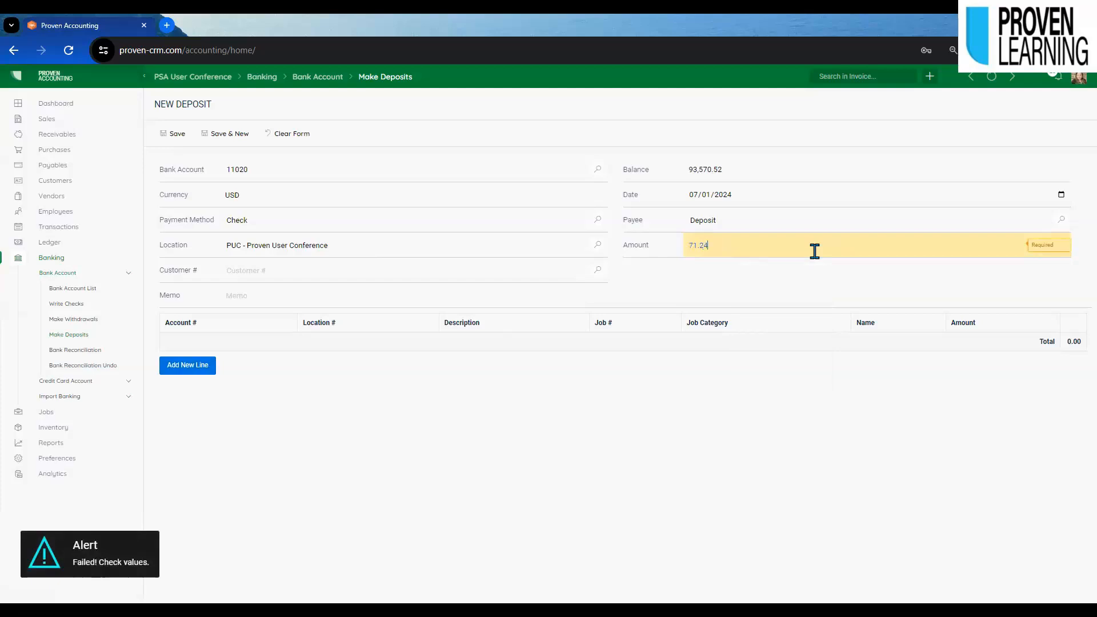
click(197, 366)
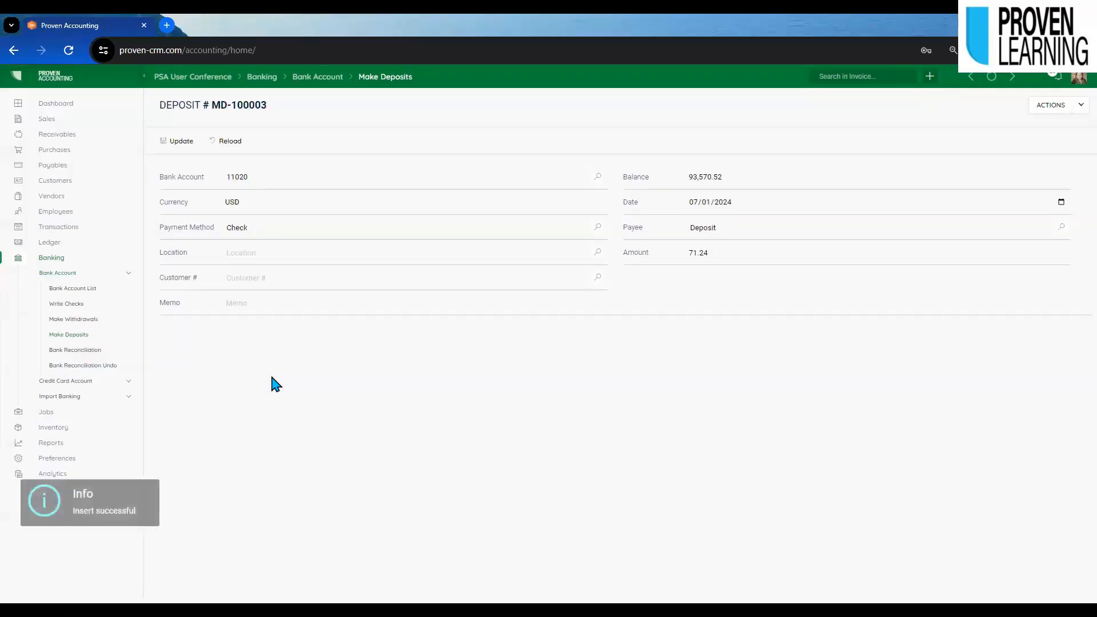
Assign the deposit line to job 0003MIT with category Direct Cost and job category Material.
click(200, 349)
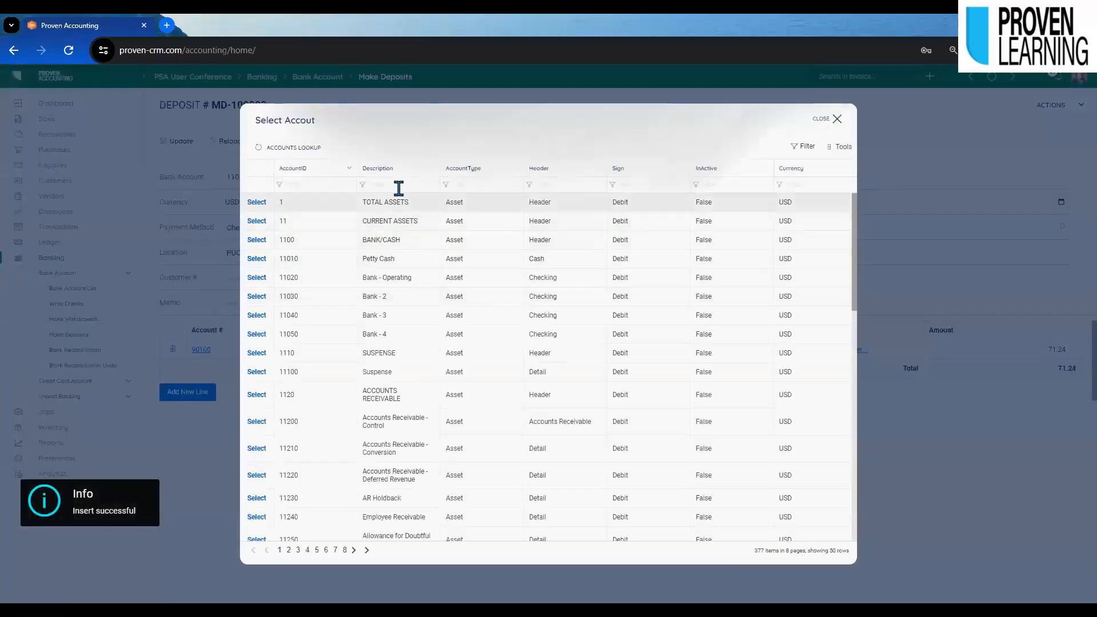
click(837, 119)
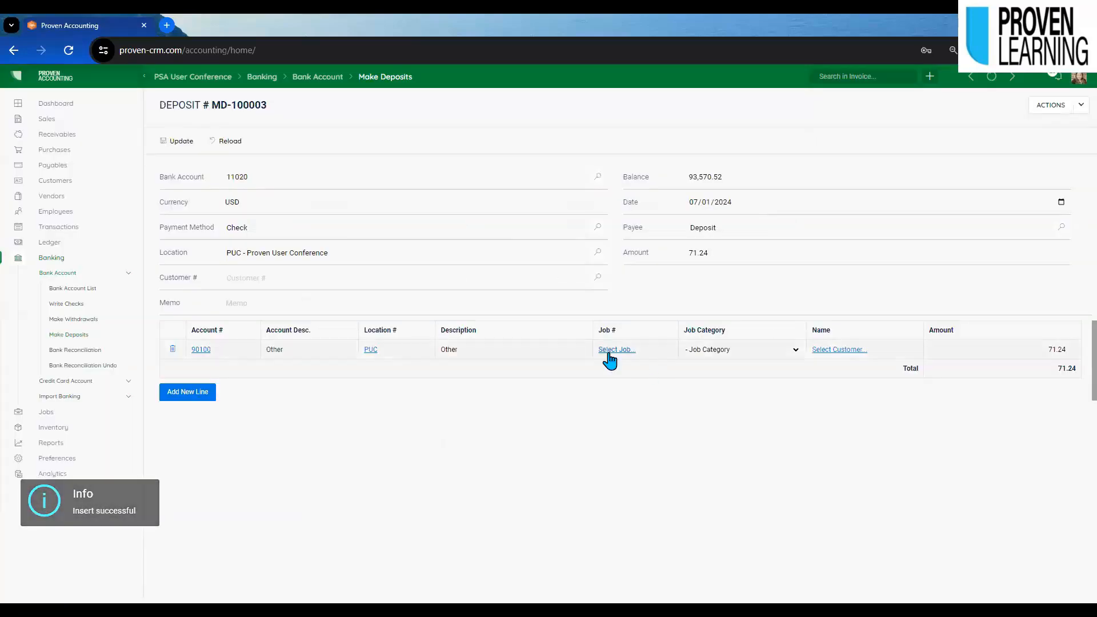
click(610, 350)
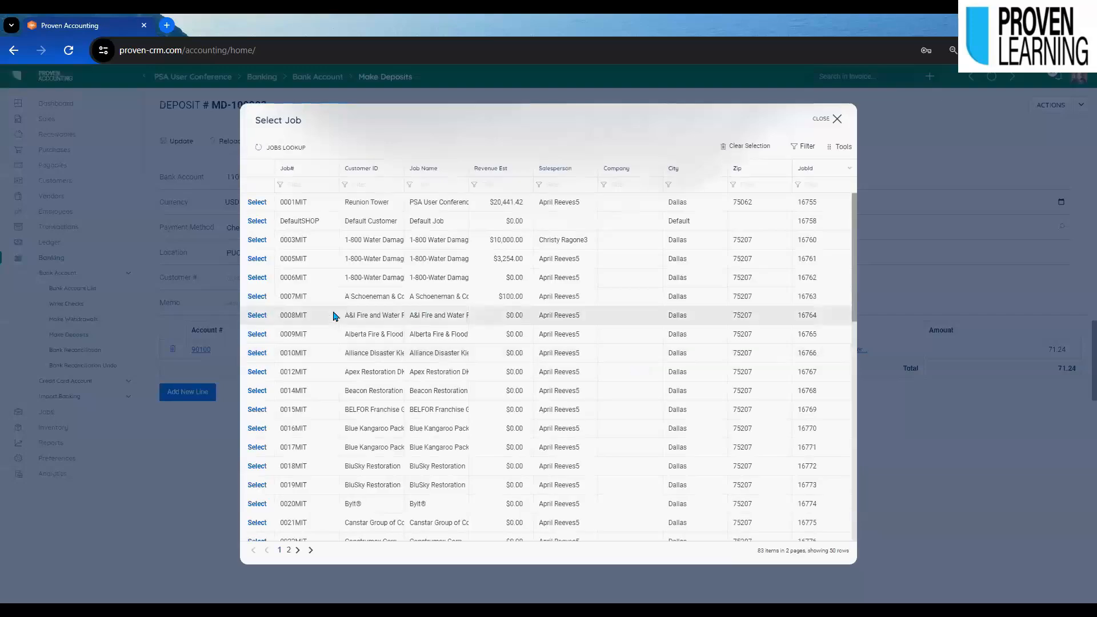
click(256, 241)
click(616, 324)
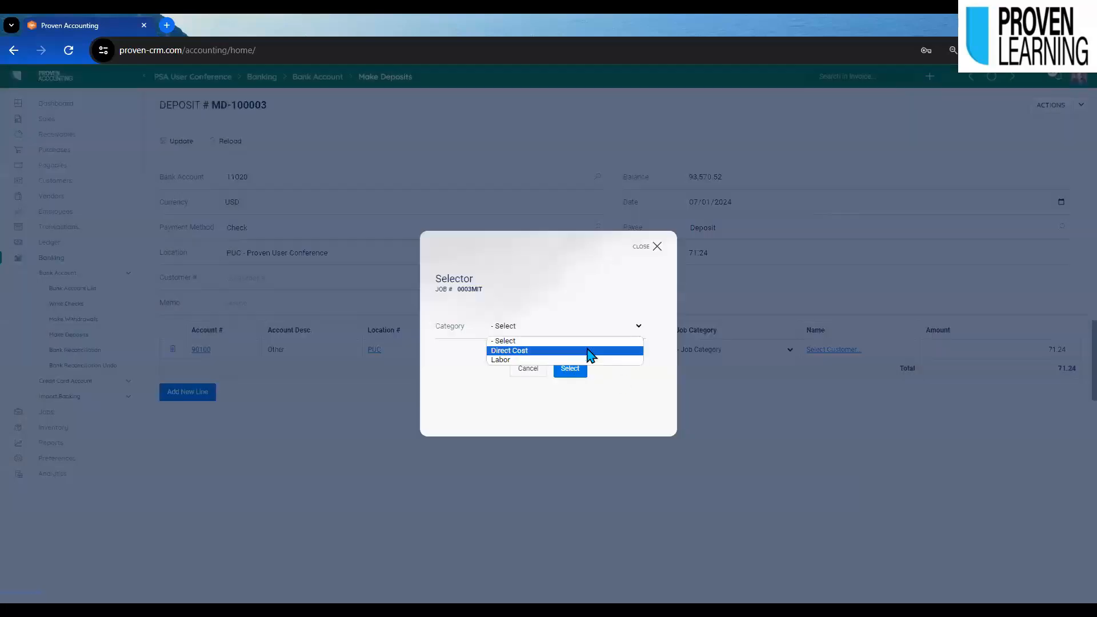
click(590, 351)
click(569, 392)
click(751, 352)
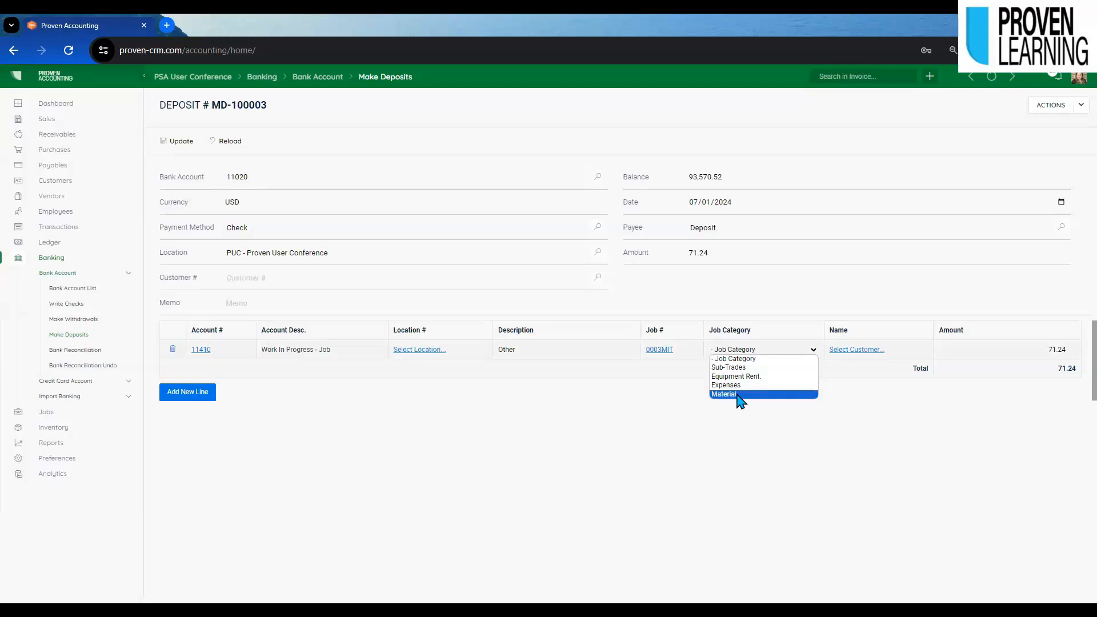
click(737, 394)
Post the deposit and return to the list of deposits.
click(1049, 108)
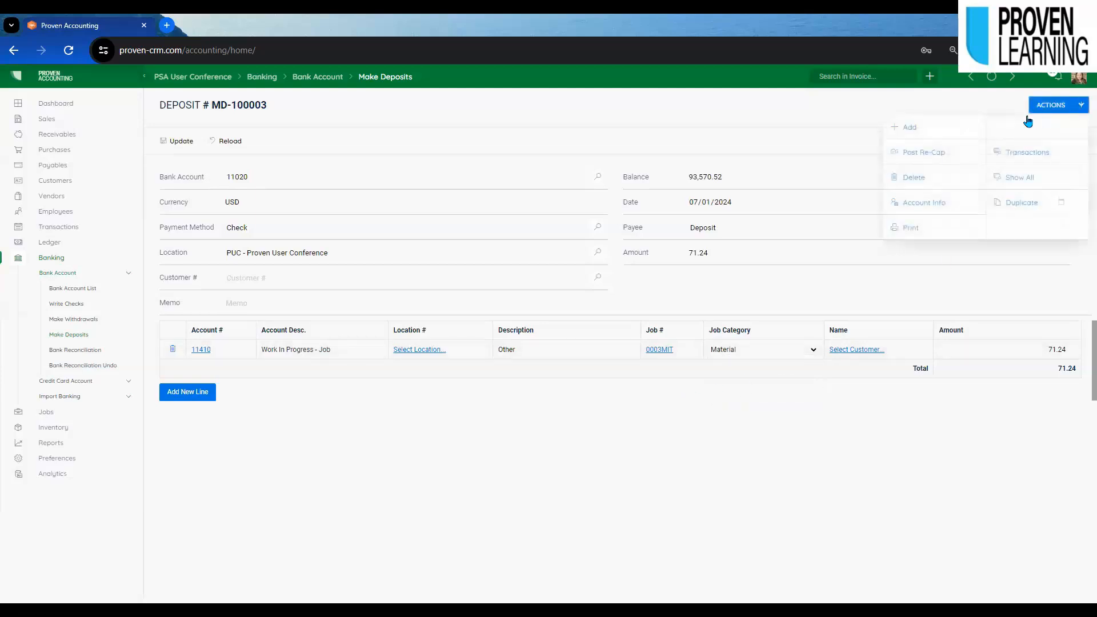
click(1005, 127)
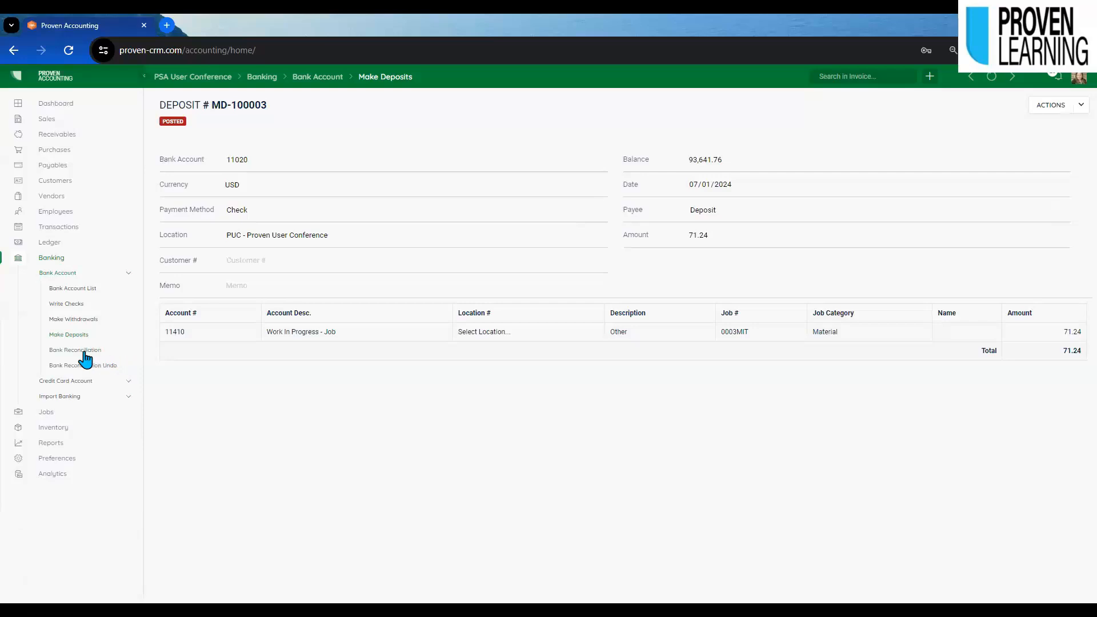
click(74, 334)
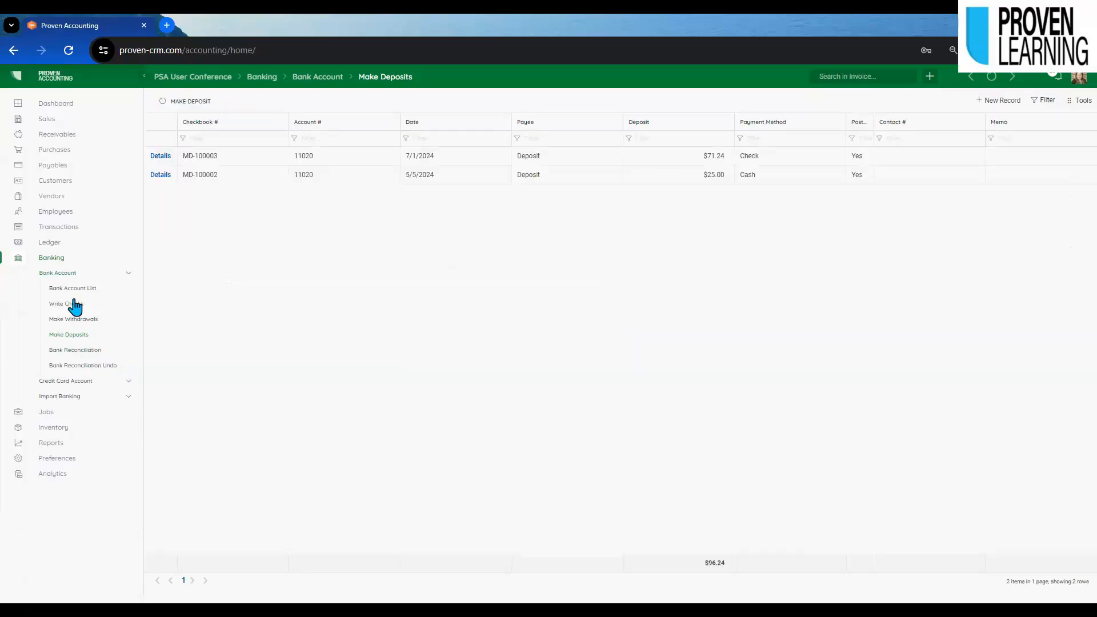
Load the bank reconciliation list for the operating account dated 07/01/2024 and sort it by date.
click(63, 349)
click(337, 131)
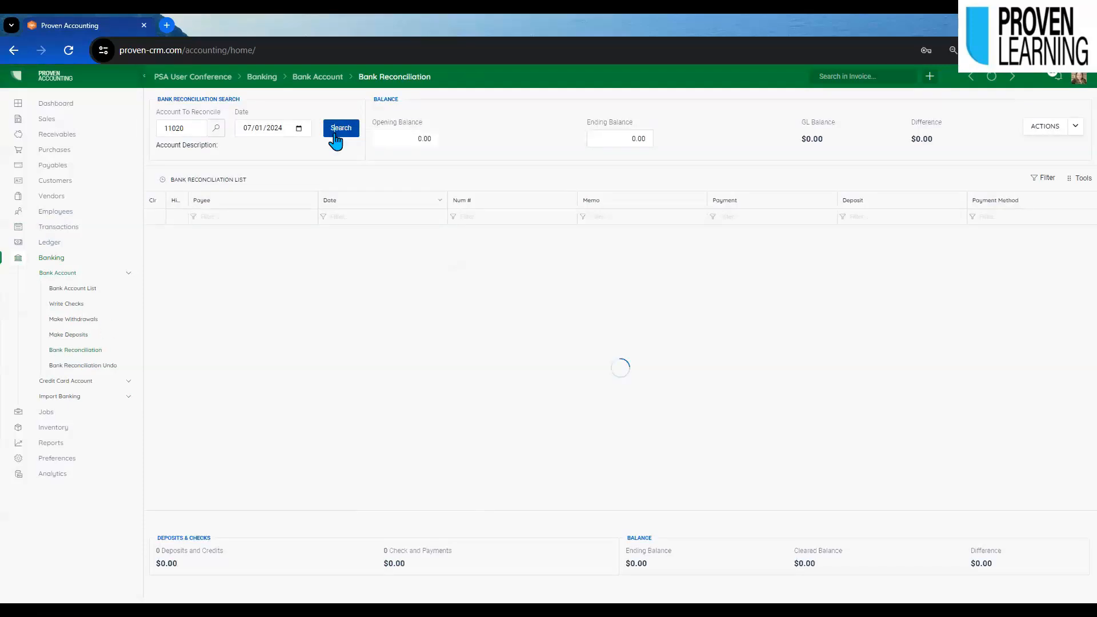
click(336, 206)
Start a Make Withdrawal banking import named "PUC Make With" and load the file PWA upload file 06.17.2024.csv.
click(73, 397)
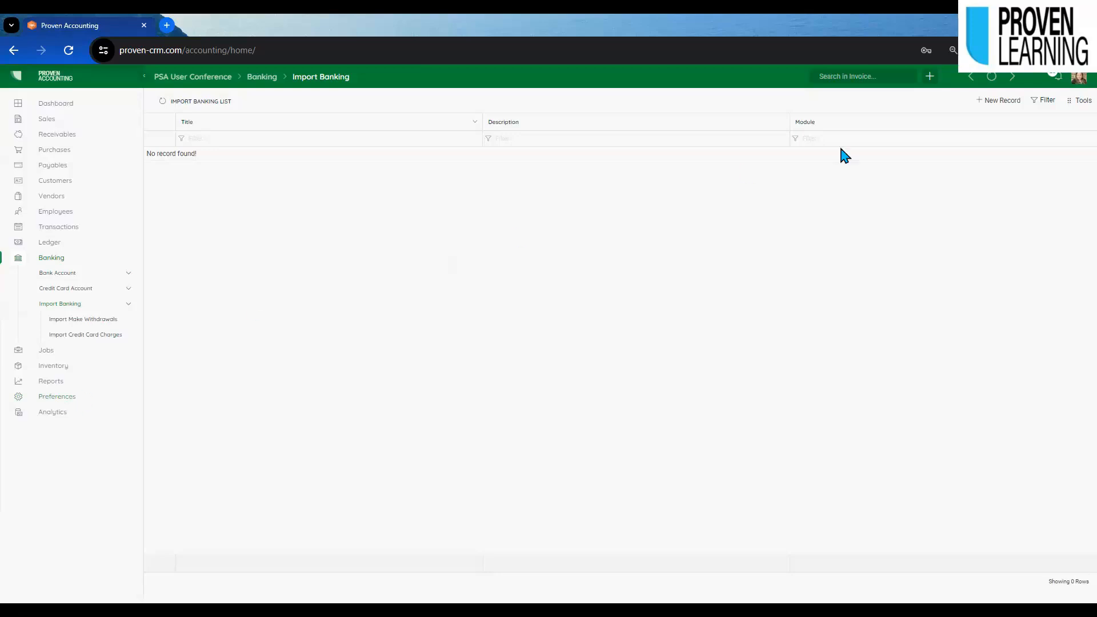
click(1000, 101)
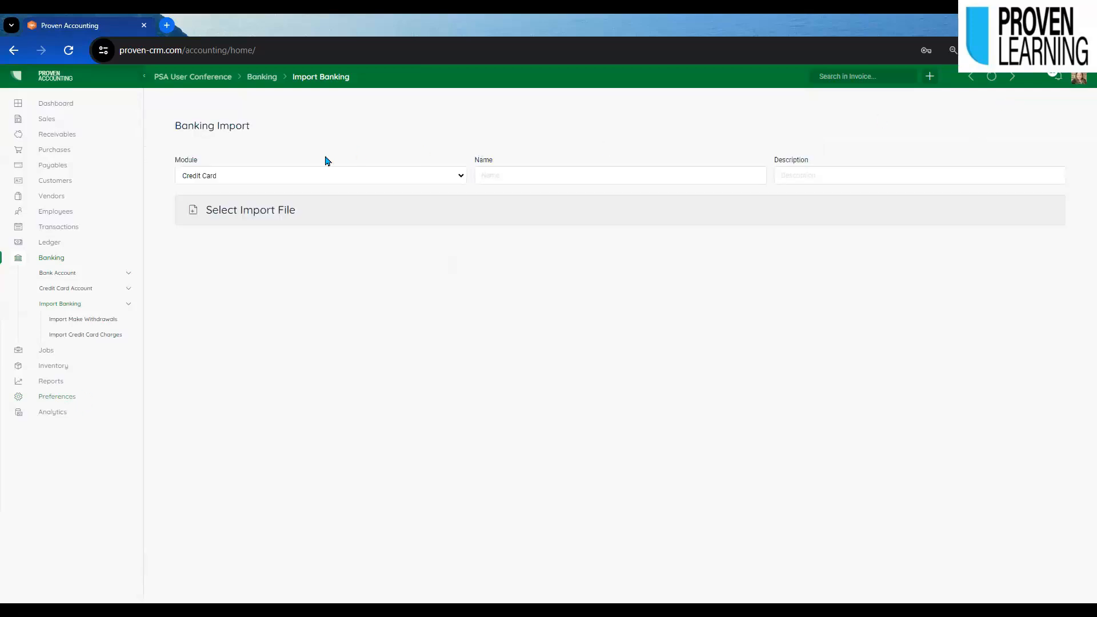
click(289, 183)
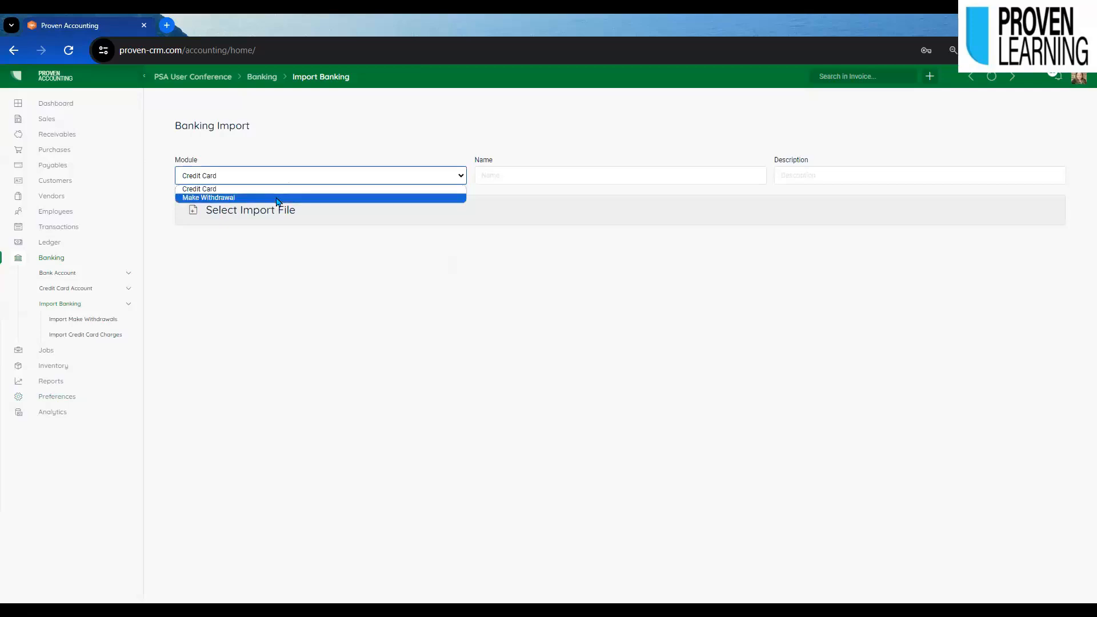
click(278, 198)
click(510, 171)
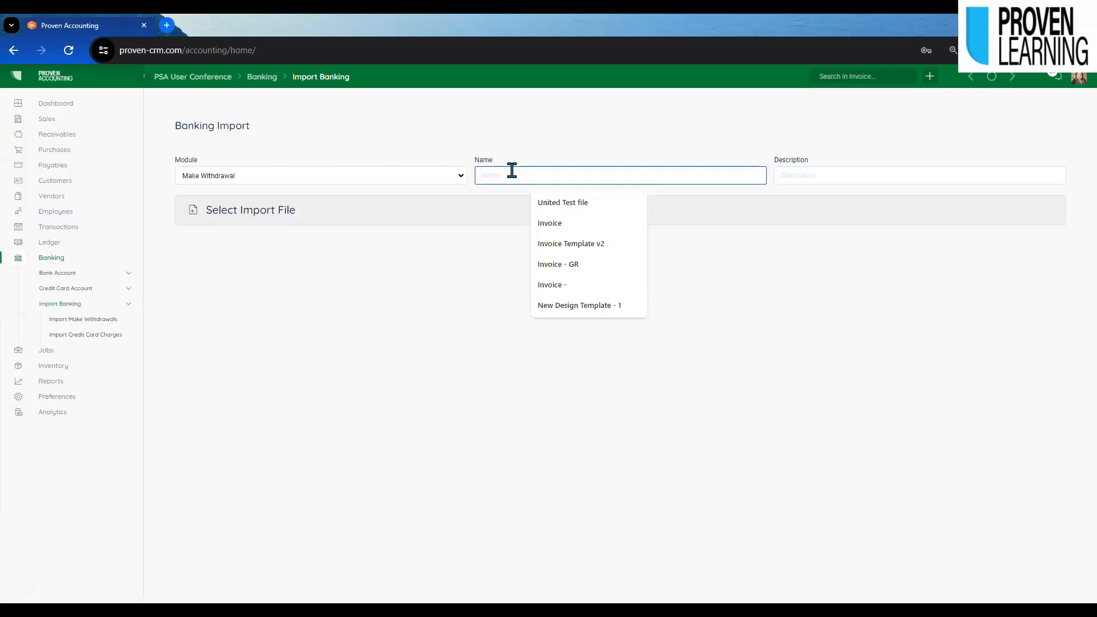
text(PUC Make With)
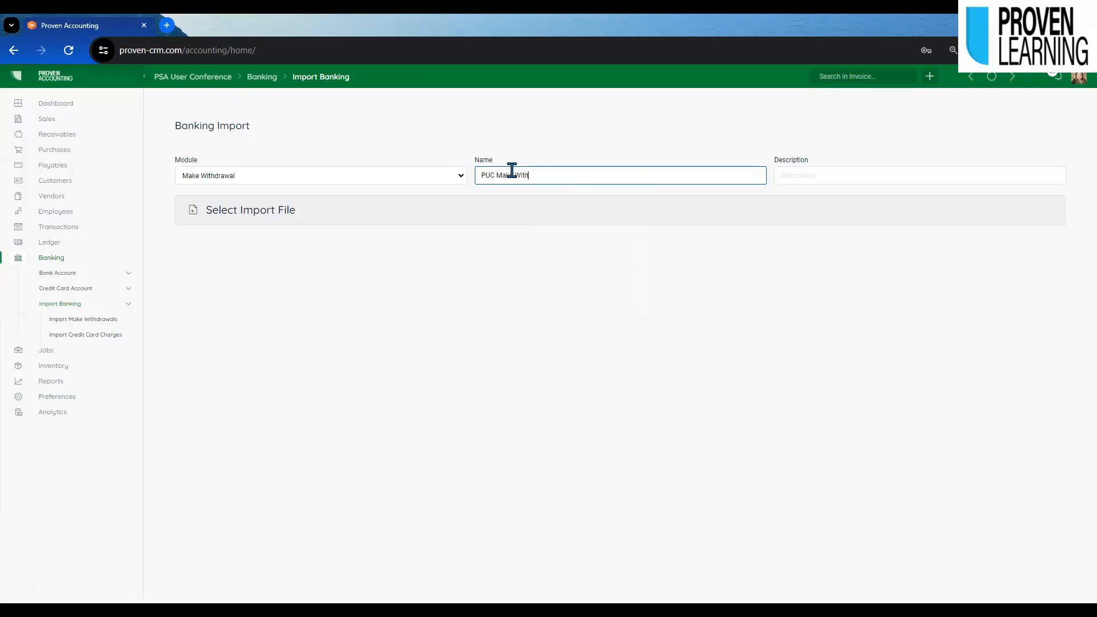
click(260, 209)
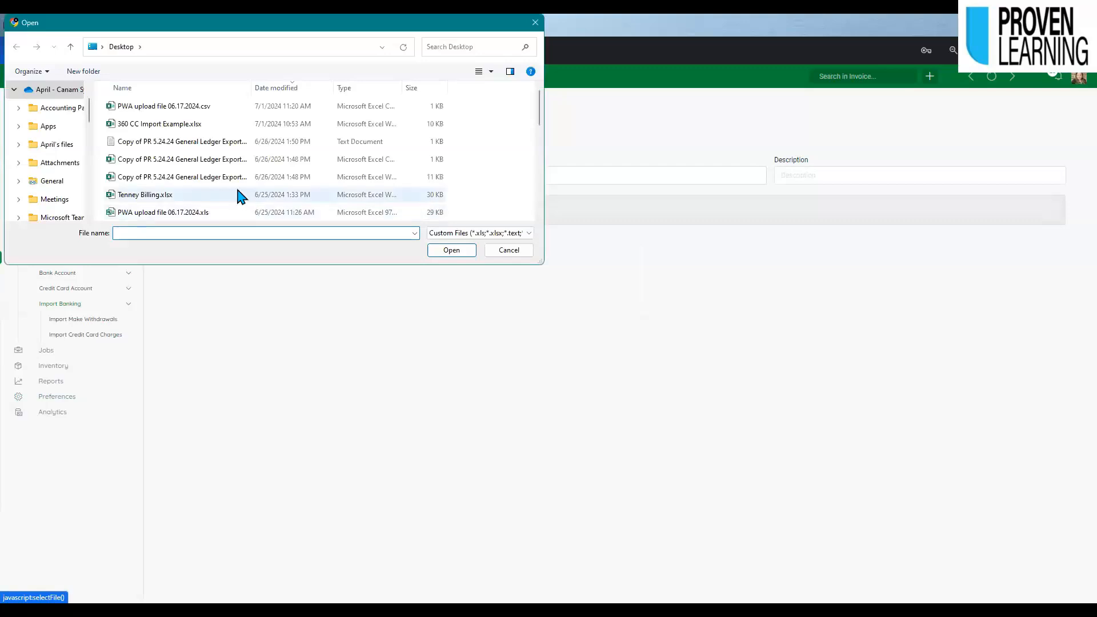
double_click(172, 106)
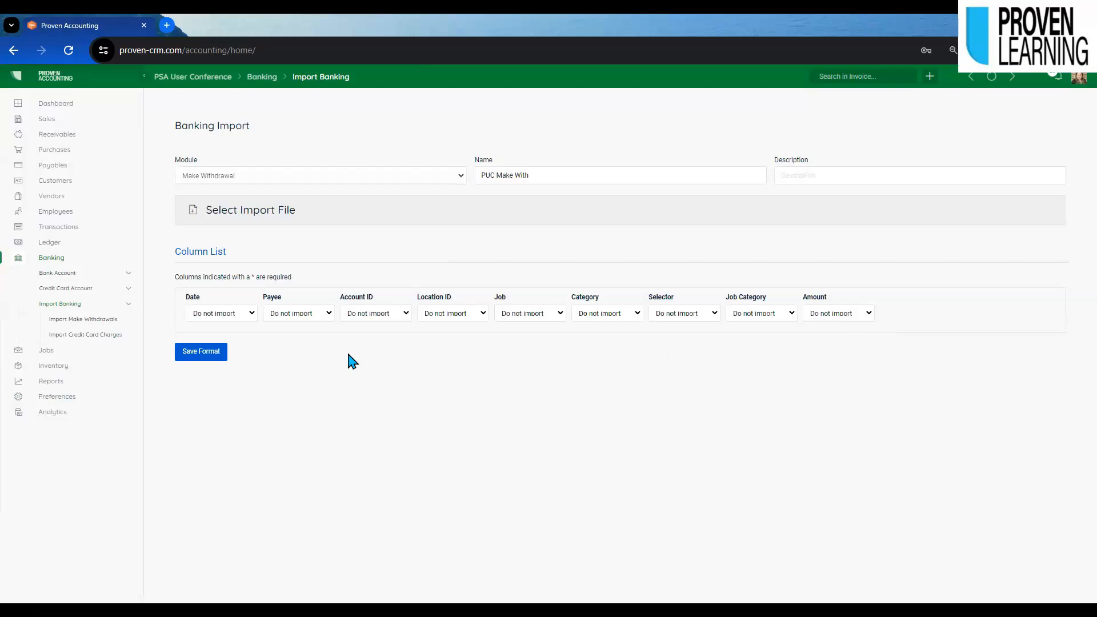
Map the import file's Date, Payee and Account ID columns to the Date, Payee and Account ID fields.
drag(228, 252, 167, 251)
click(184, 277)
click(202, 309)
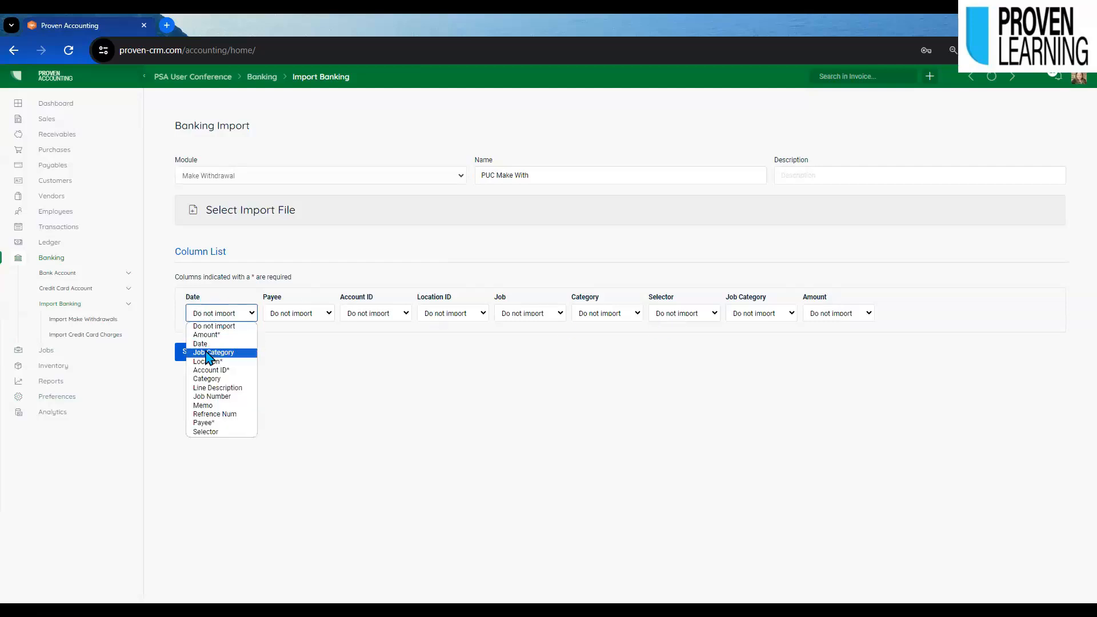
key(Return)
click(311, 314)
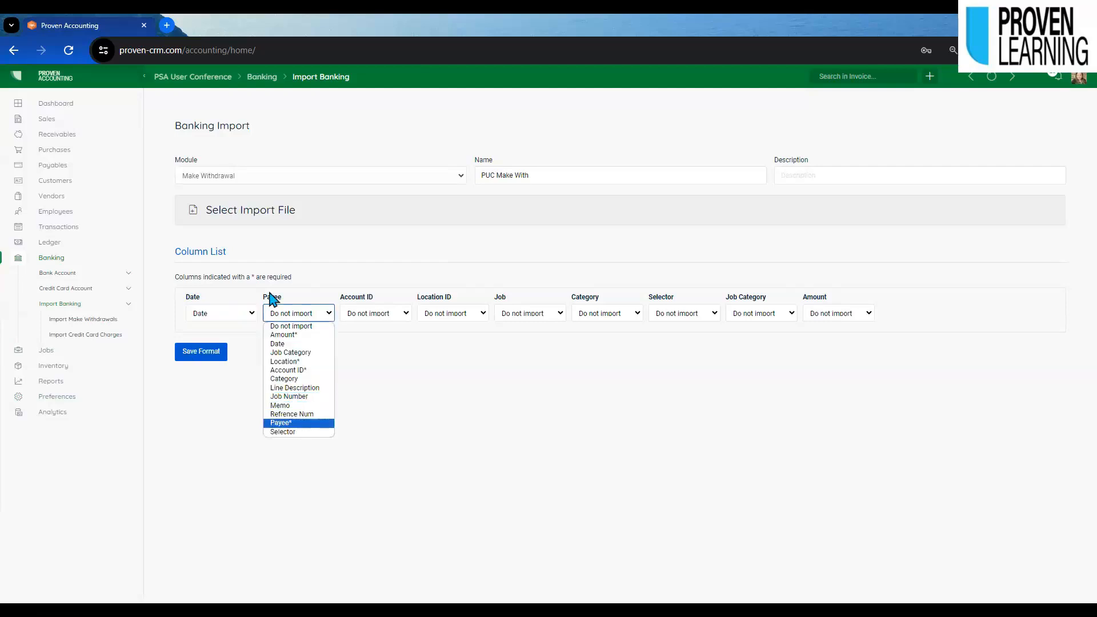
key(Return)
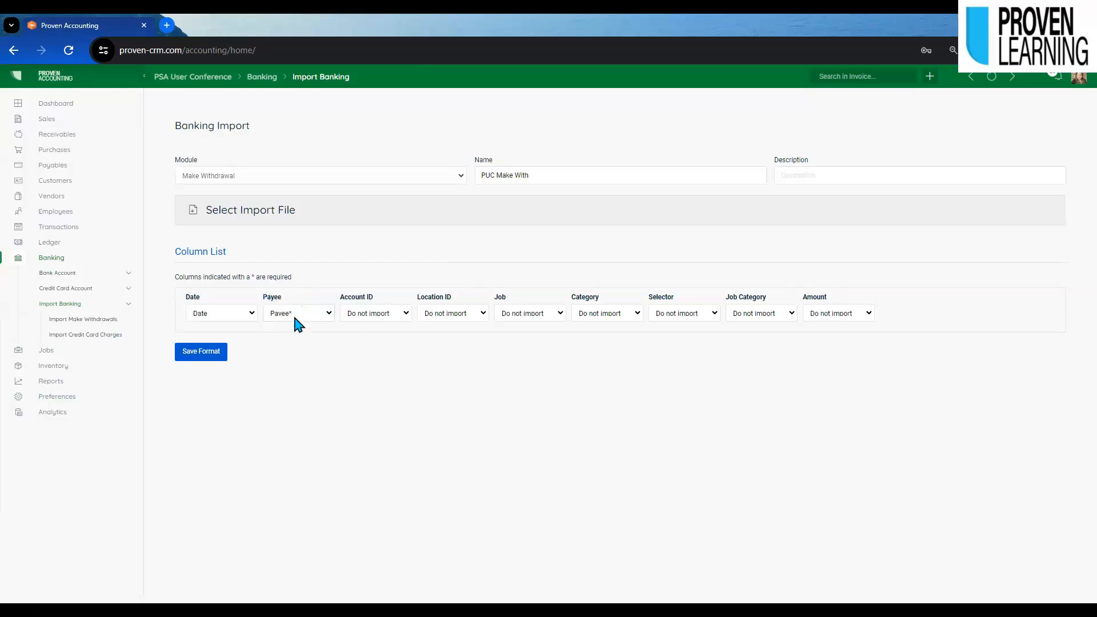
click(399, 314)
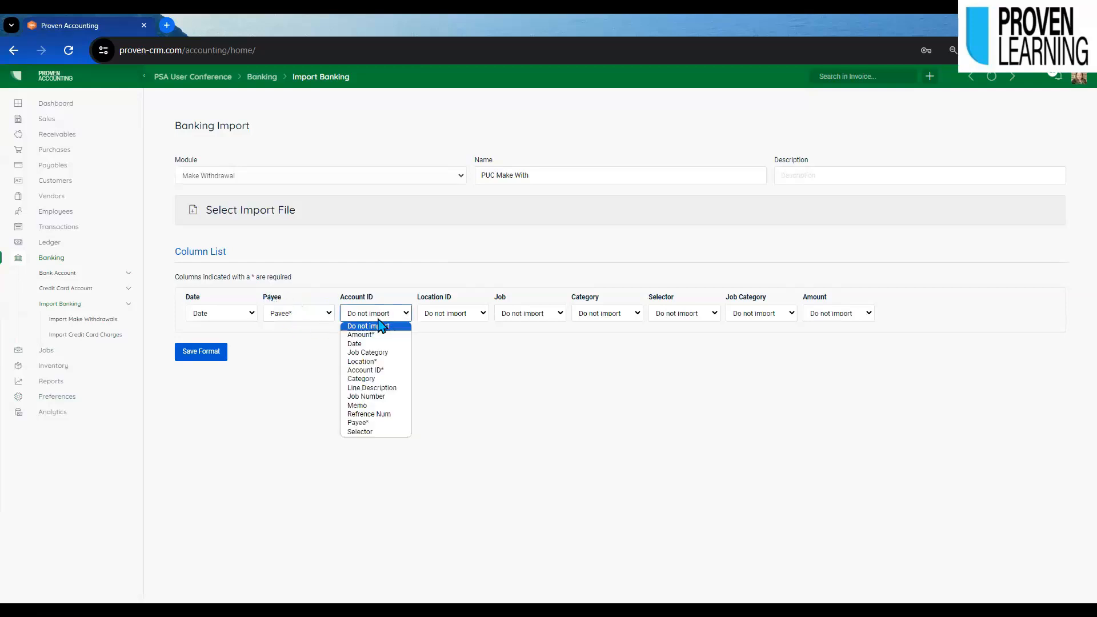
click(374, 371)
Map the Location ID column to Location, the Job column to Job Number and the Category column to Category.
click(467, 314)
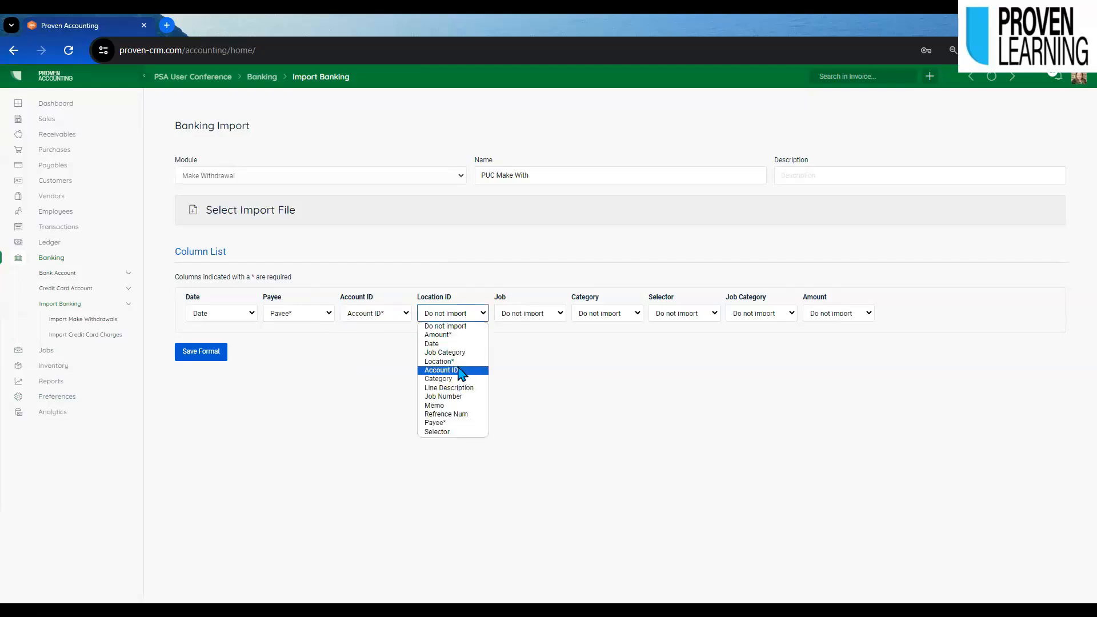
click(530, 314)
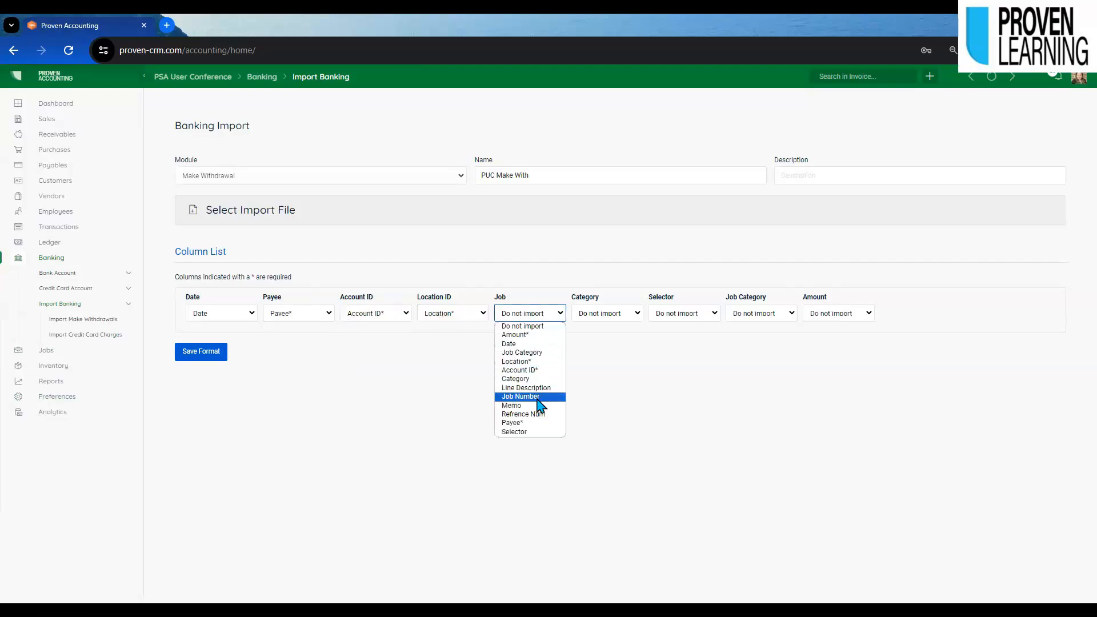
click(540, 396)
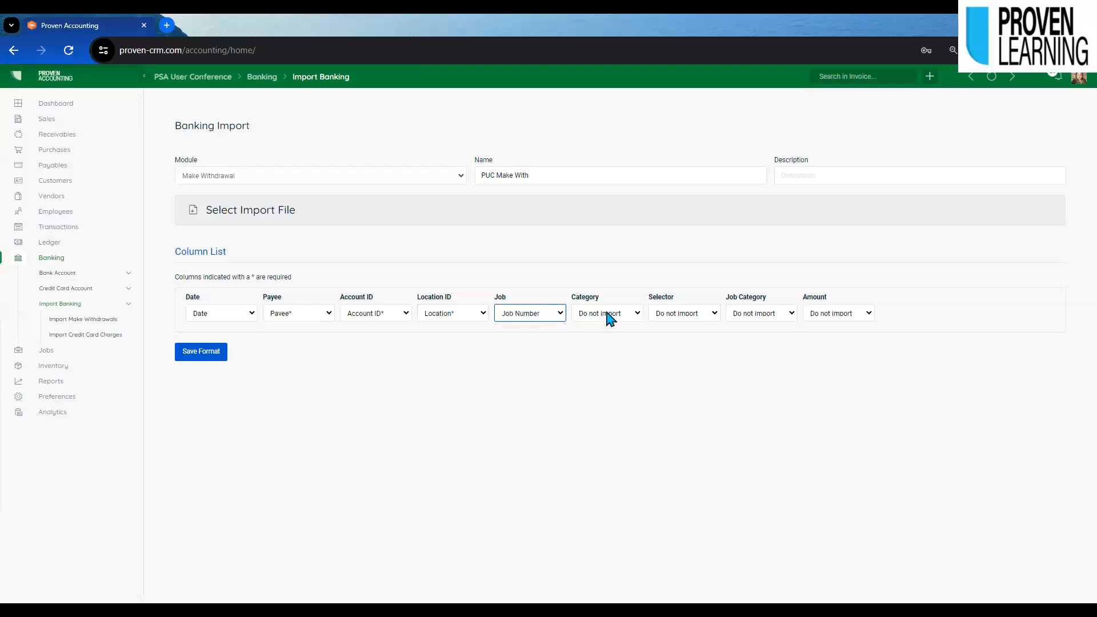
click(609, 315)
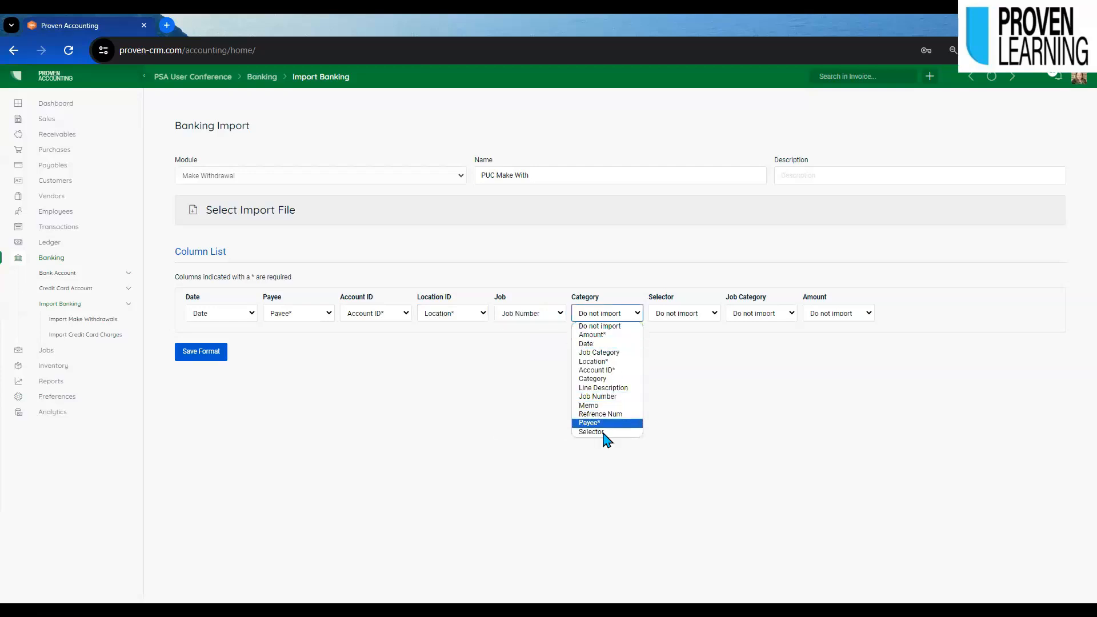
click(608, 381)
Map the Selector, Job Category and Amount columns to their matching fields and save the import format.
click(673, 315)
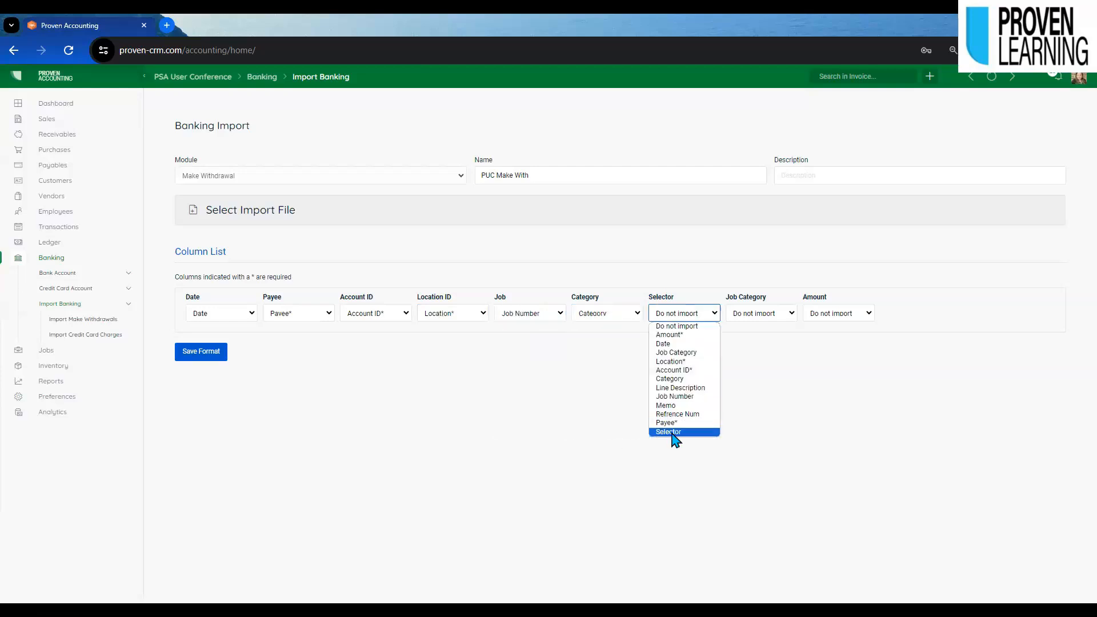
click(775, 316)
click(775, 314)
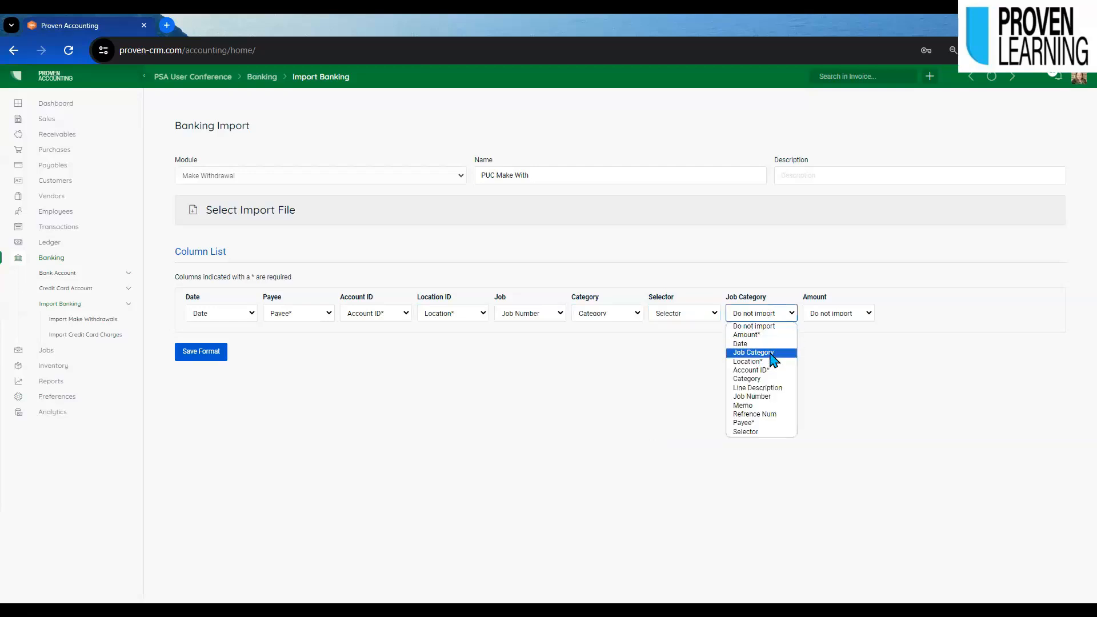
click(772, 354)
click(847, 316)
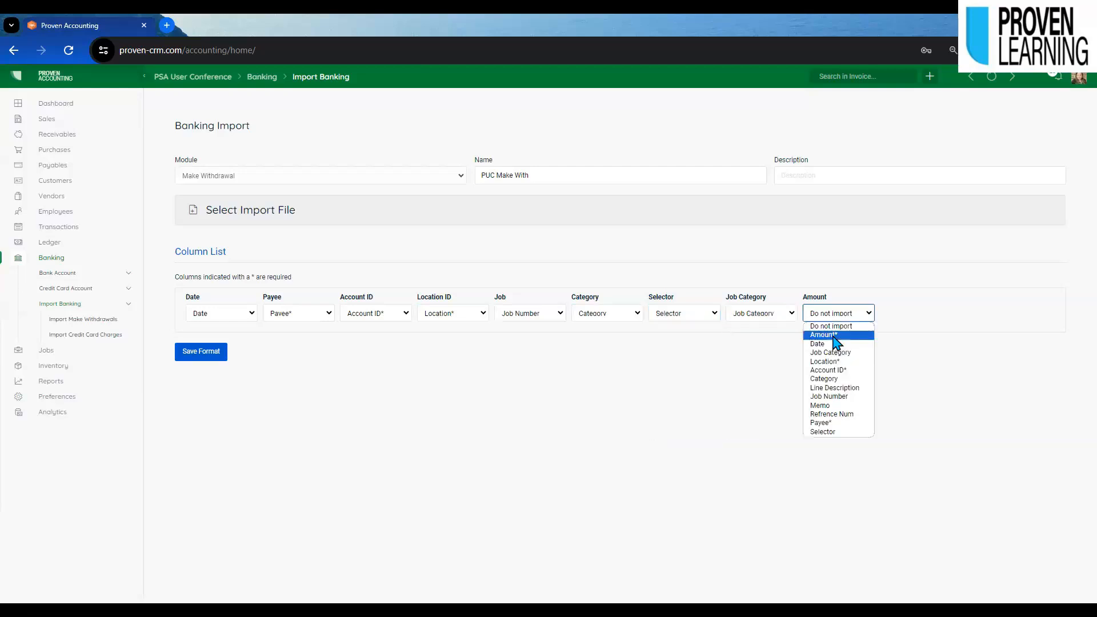
click(834, 337)
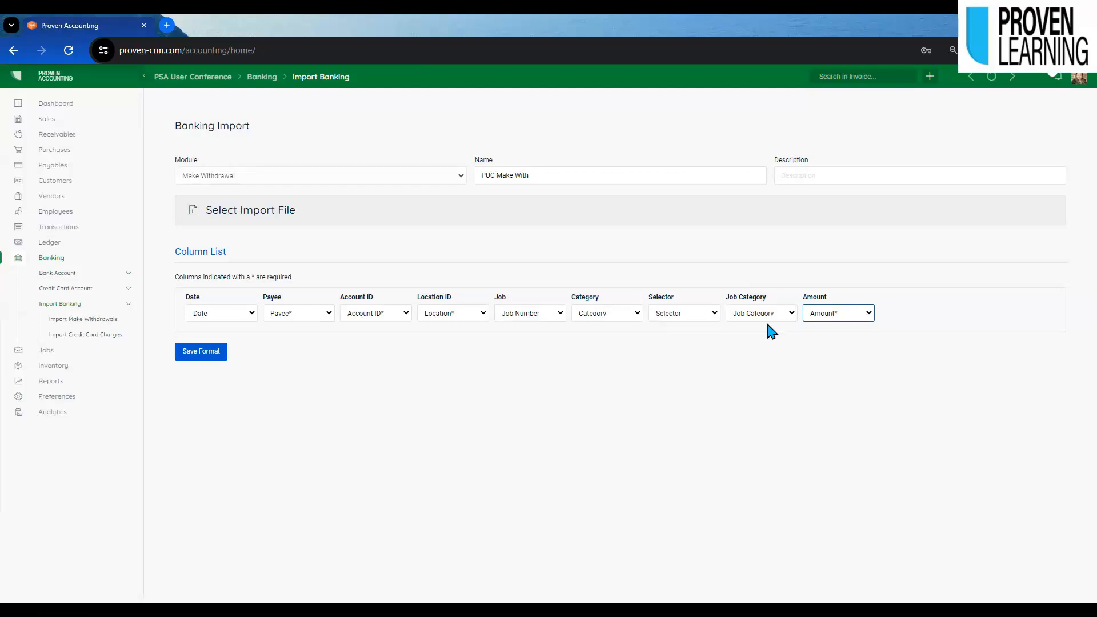
click(197, 357)
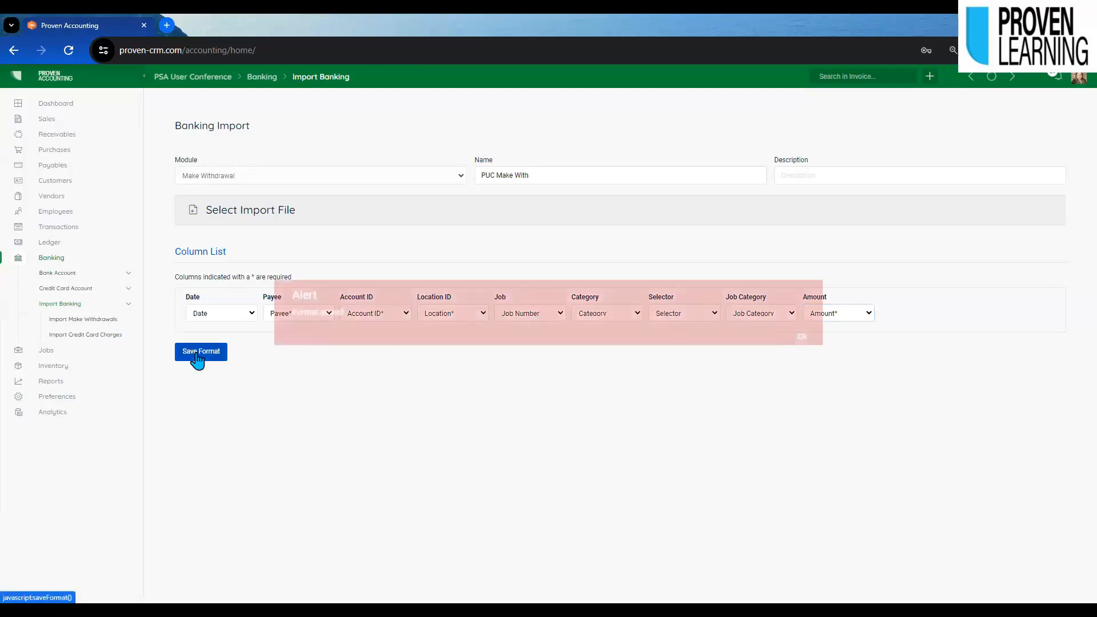
click(800, 337)
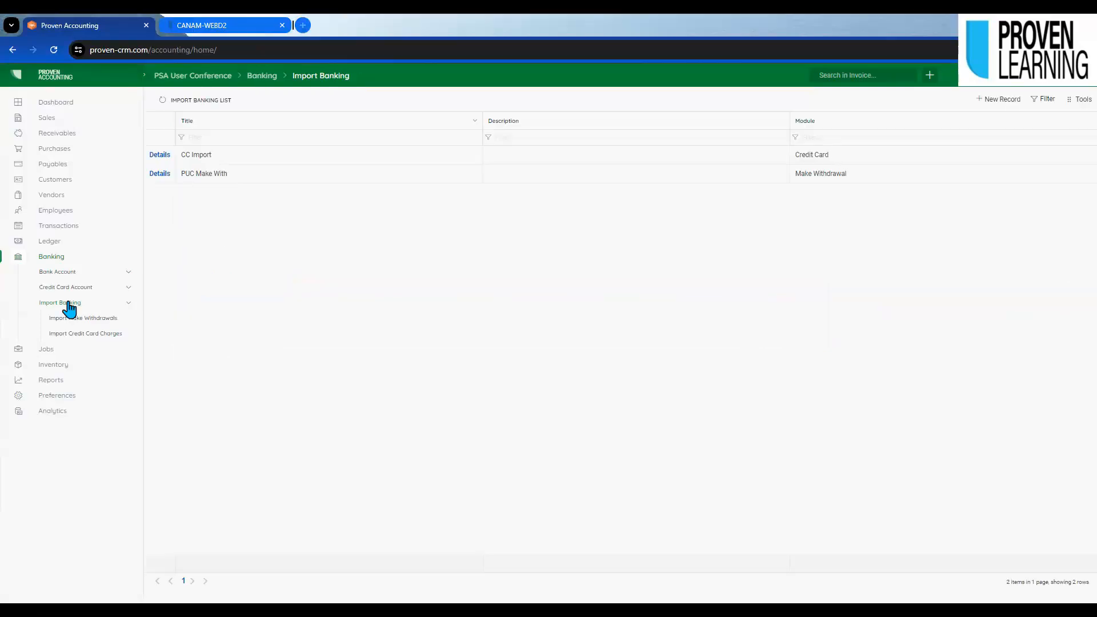
Start a Make Withdrawals import with the PUC Make With format and load PWA upload file 06.17.2024.csv.
click(97, 319)
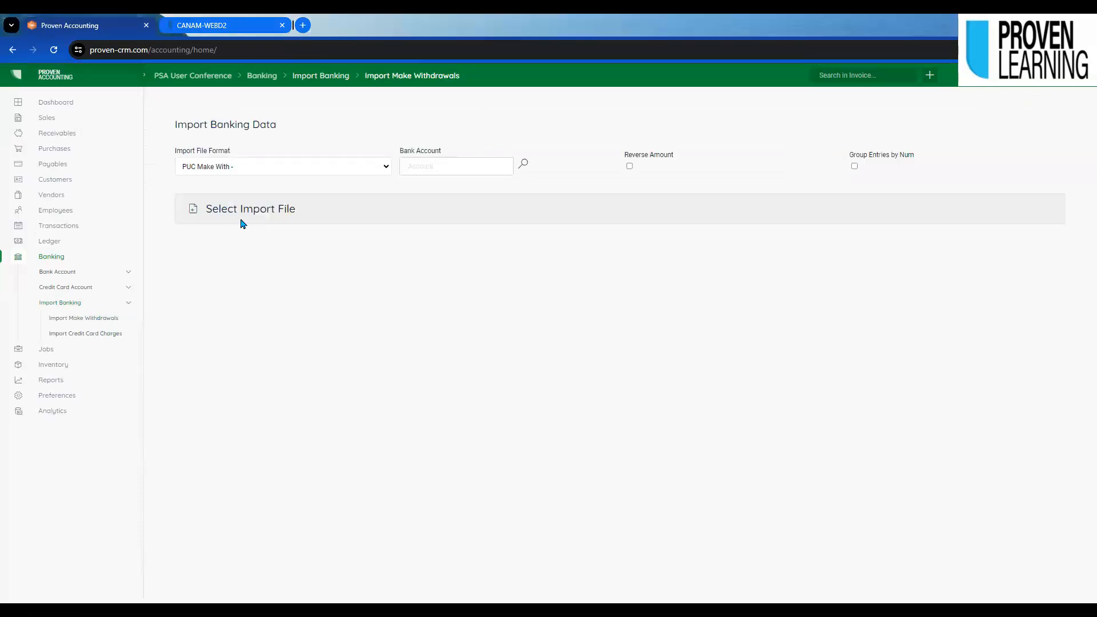
click(250, 170)
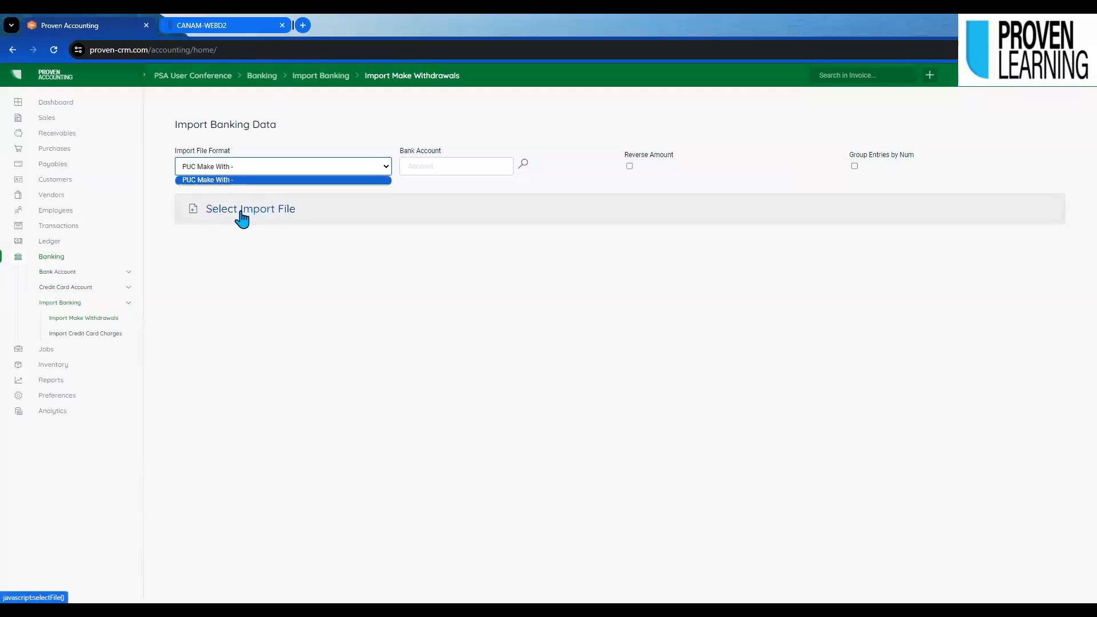
click(239, 211)
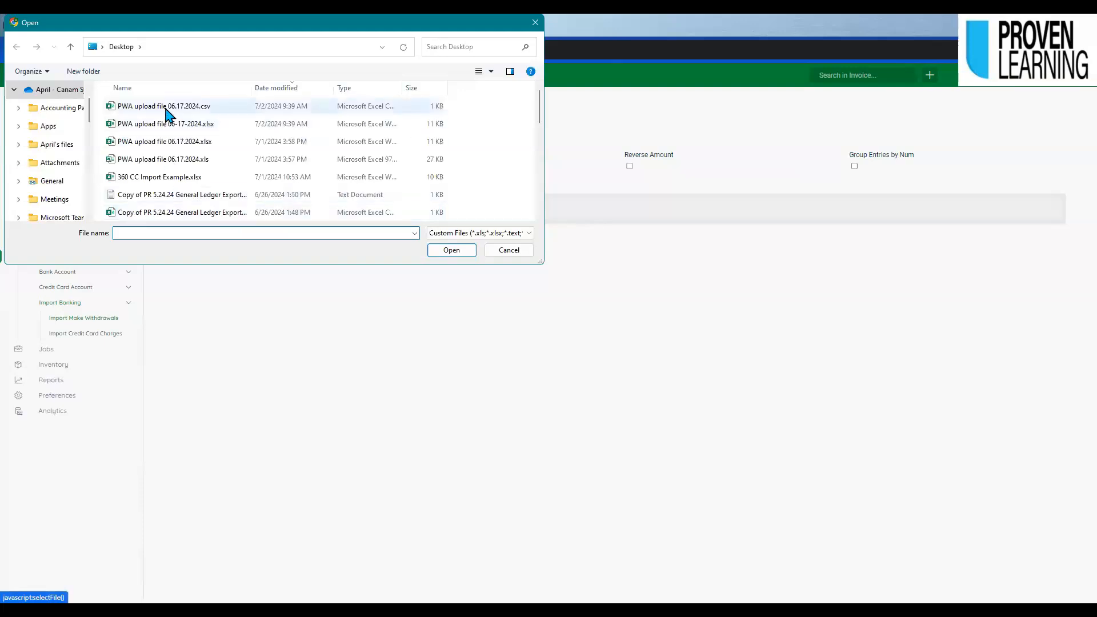
double_click(166, 108)
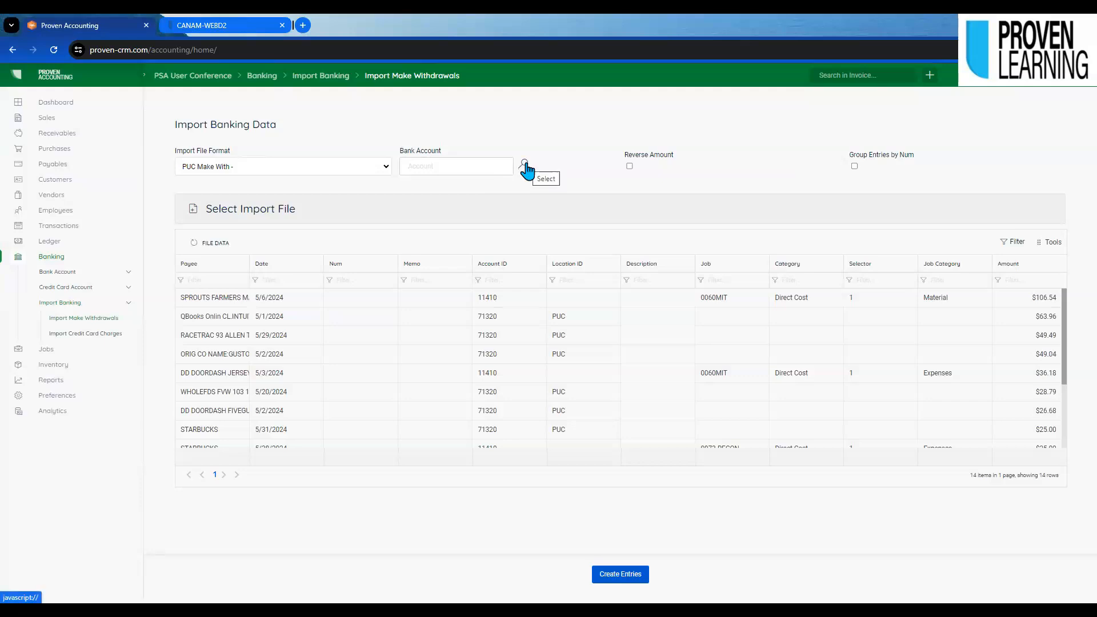
Choose operating bank account 11020, create the withdrawal entries from the file and open the withdrawals list.
click(525, 168)
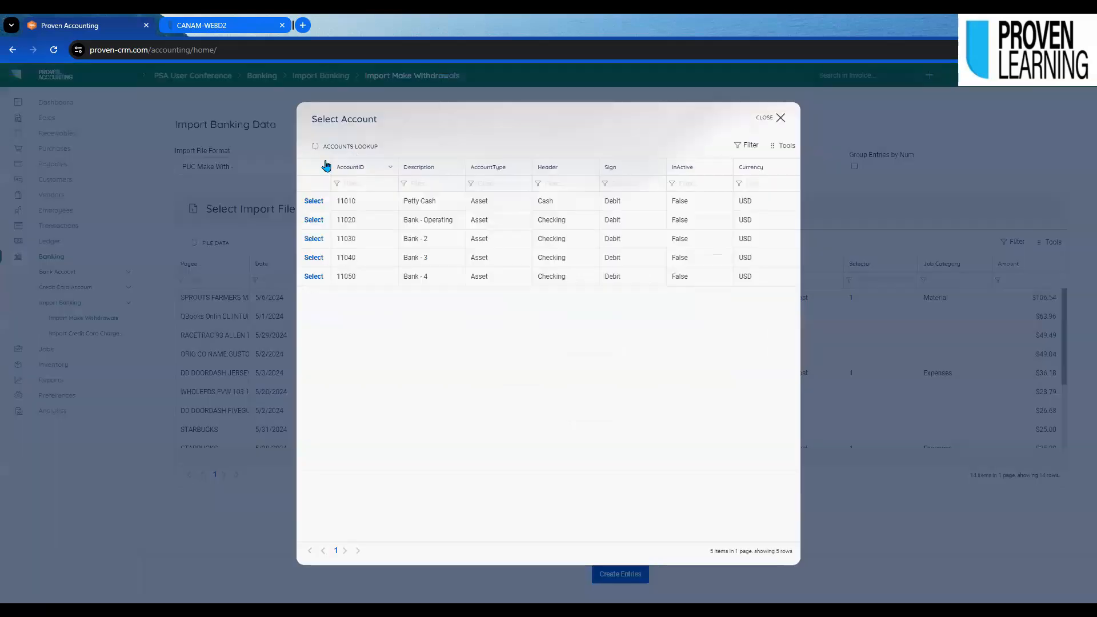
click(313, 221)
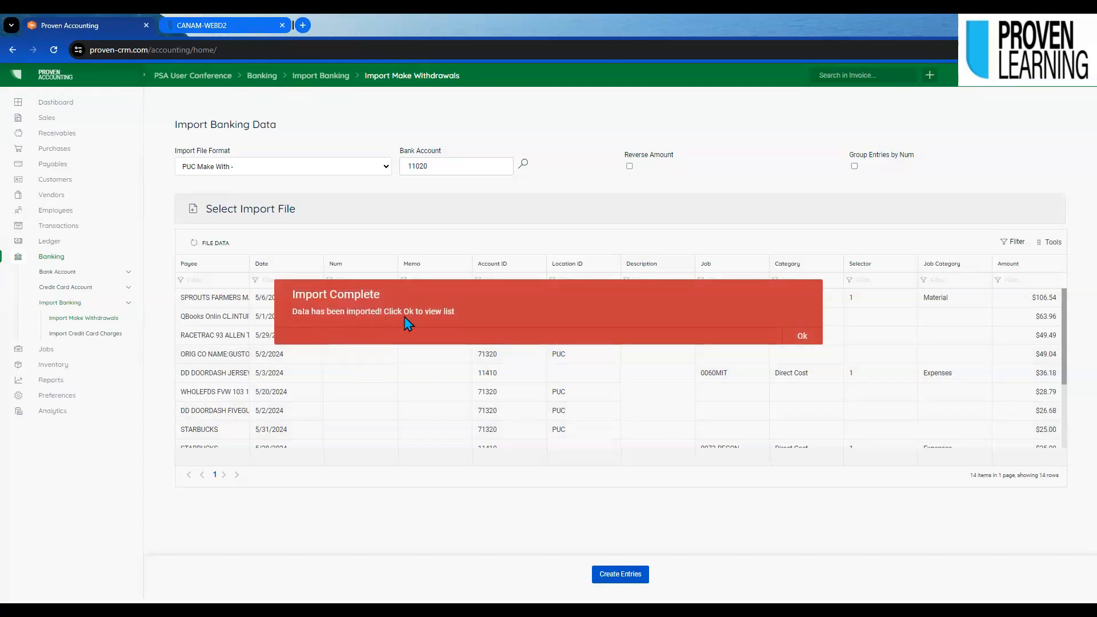
click(805, 337)
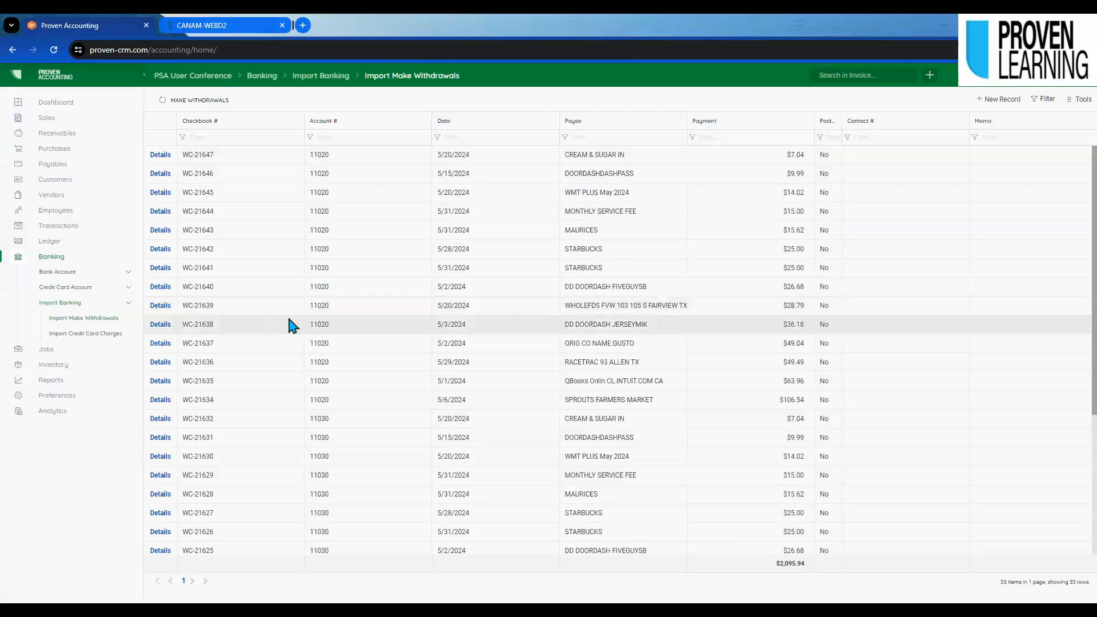
Create and save a new batch posting for the Withdrwals module with the criteria All Transactions.
click(59, 227)
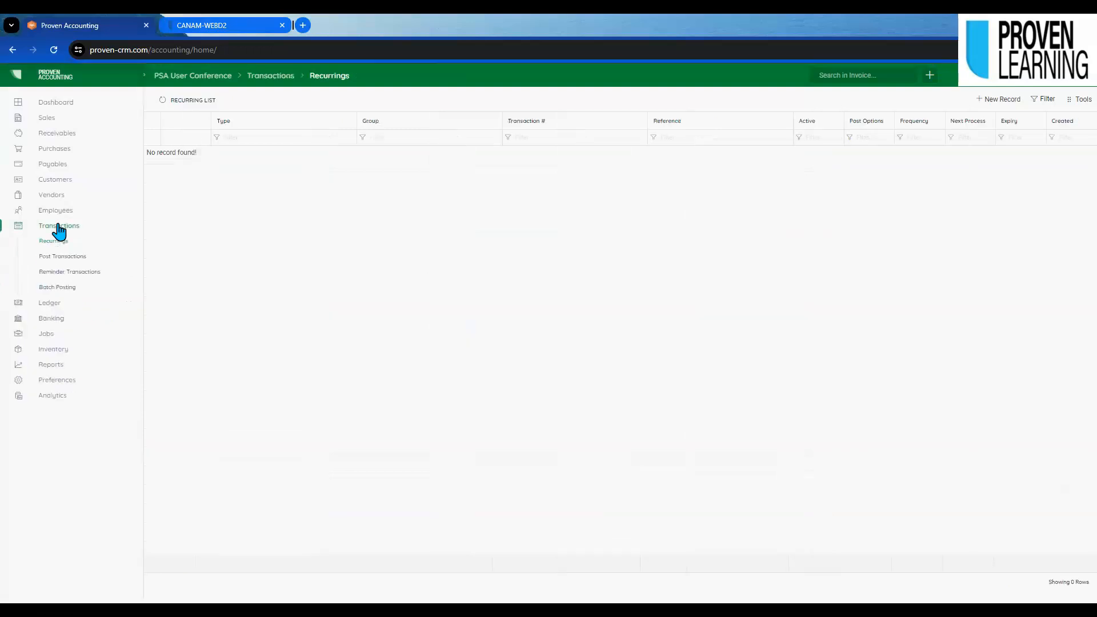
click(57, 288)
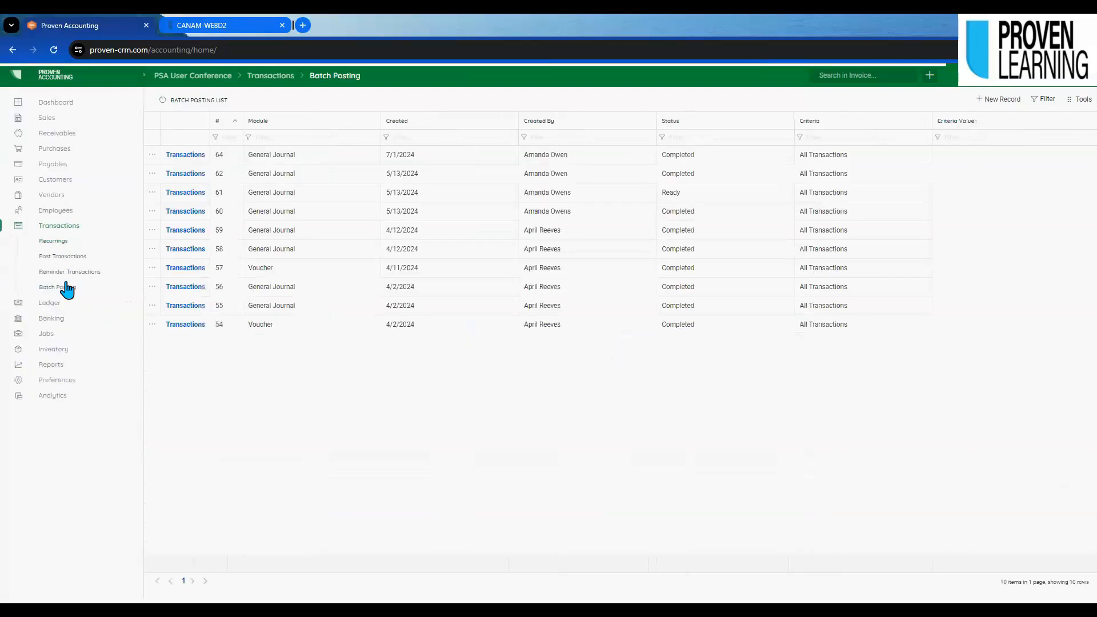
click(998, 99)
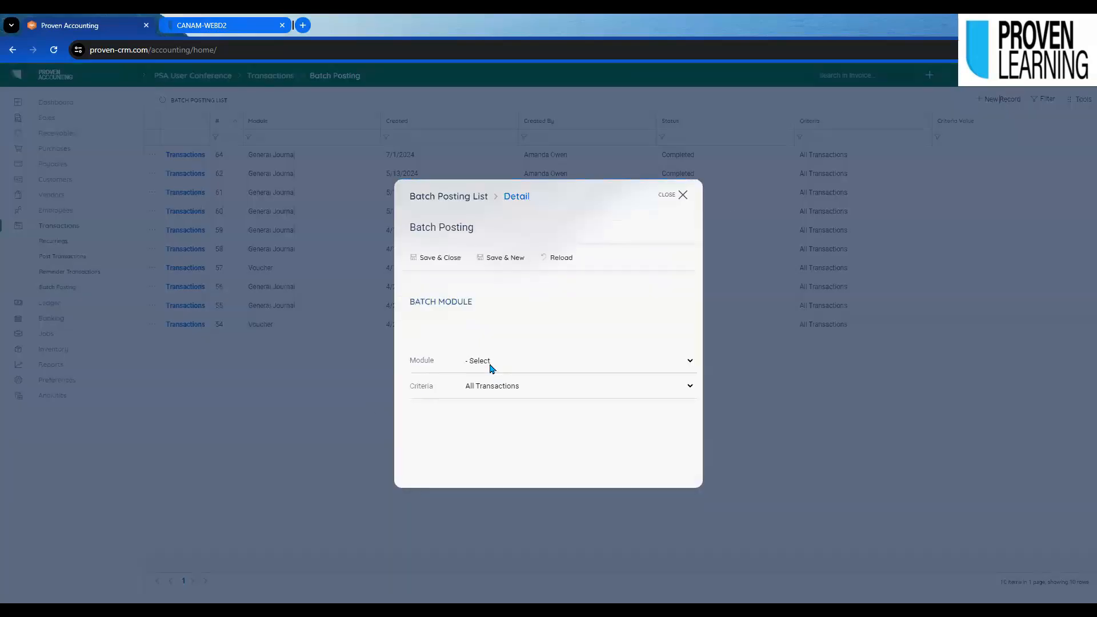
click(491, 362)
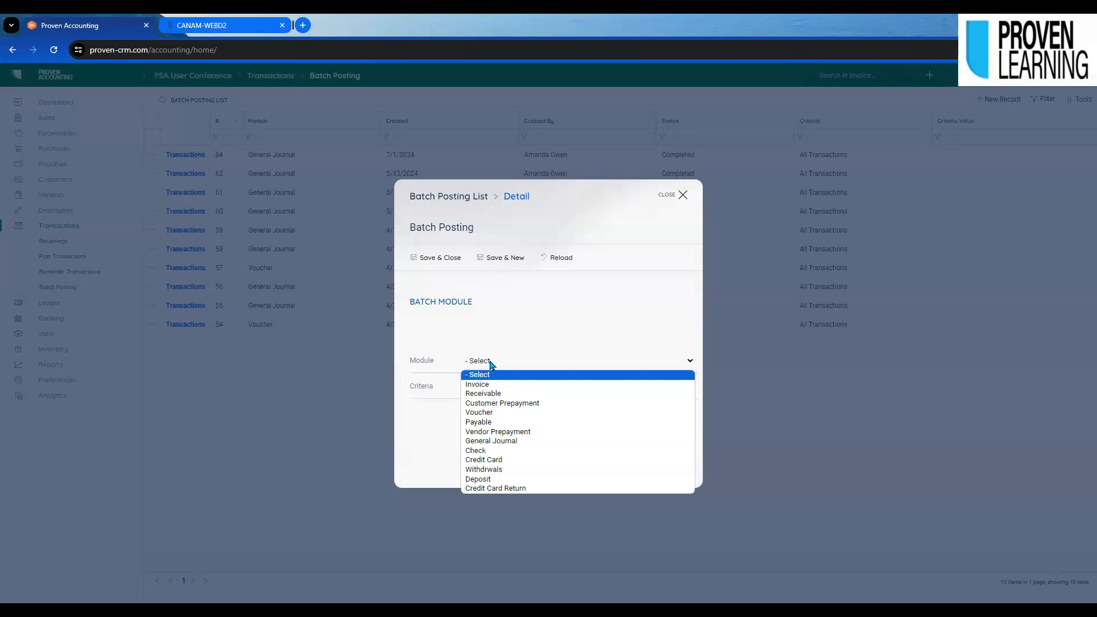
click(514, 471)
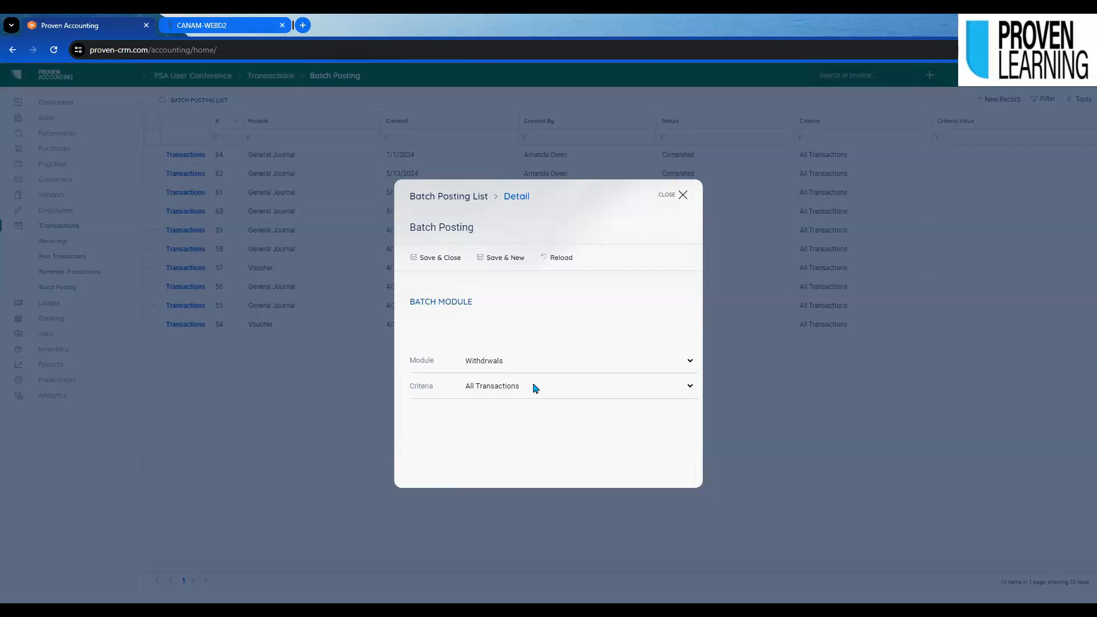
click(446, 256)
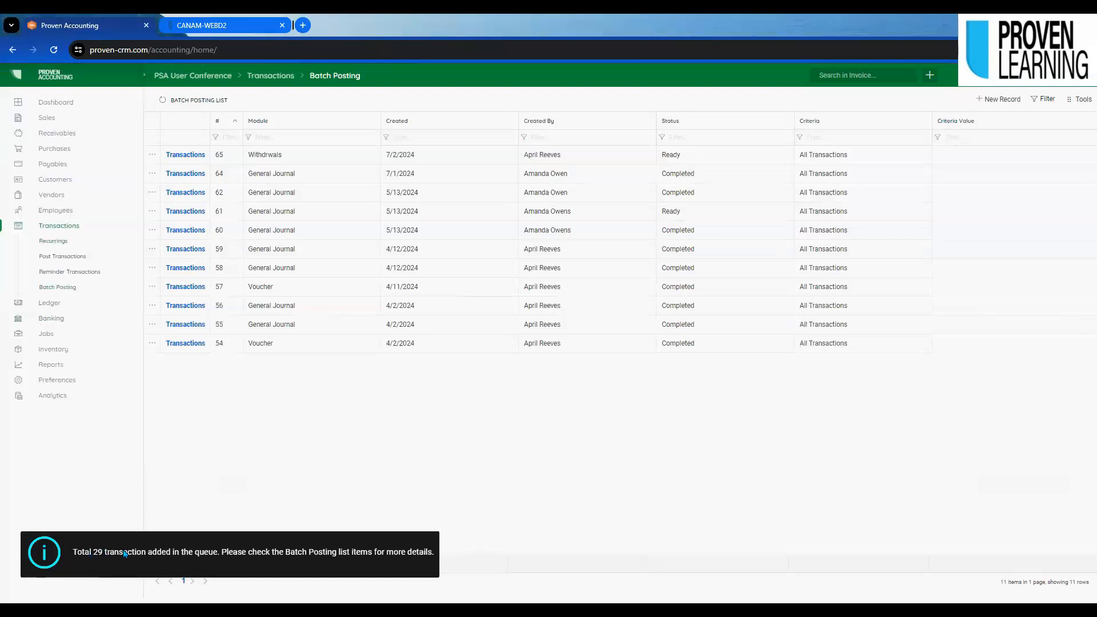
Open the new withdrawals batch's transactions, start the posting process and close the transaction list.
click(174, 156)
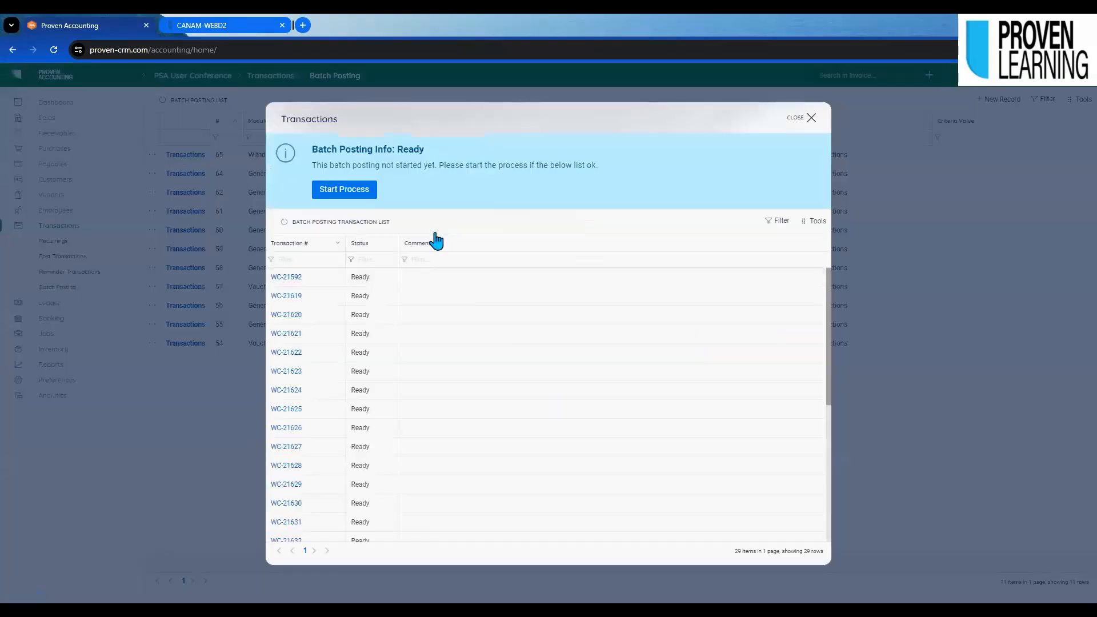
drag(729, 553, 753, 553)
click(685, 564)
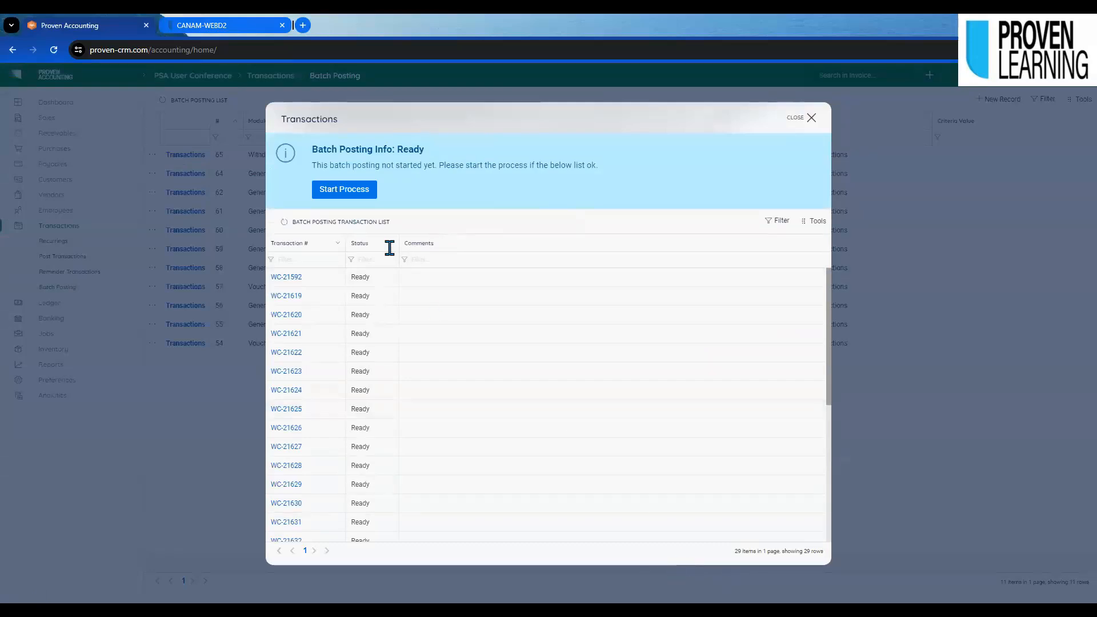
click(339, 193)
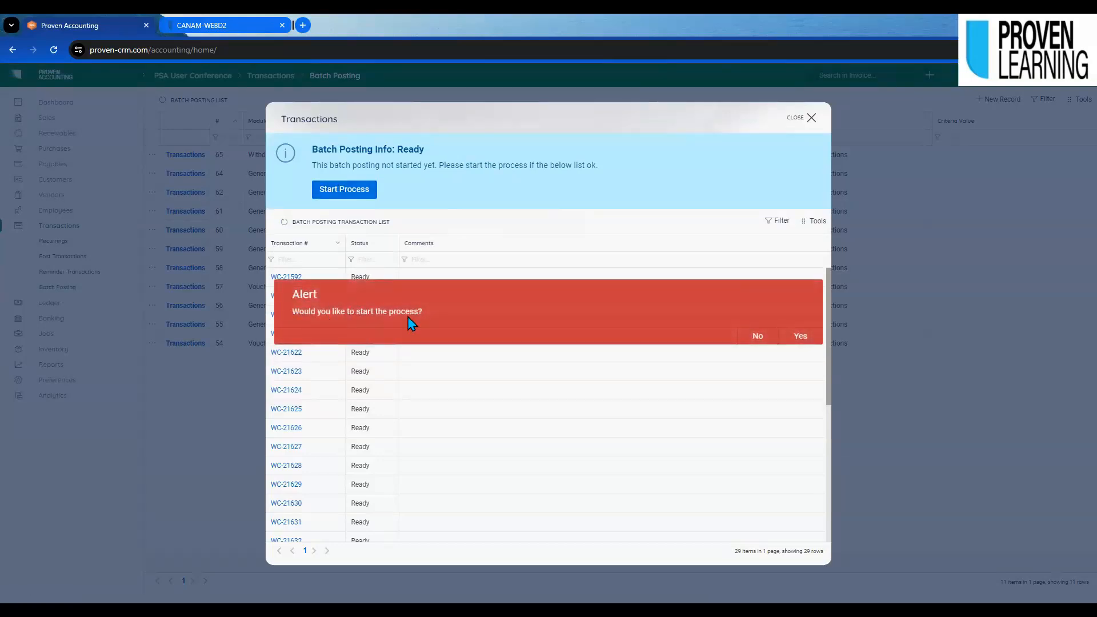
click(806, 338)
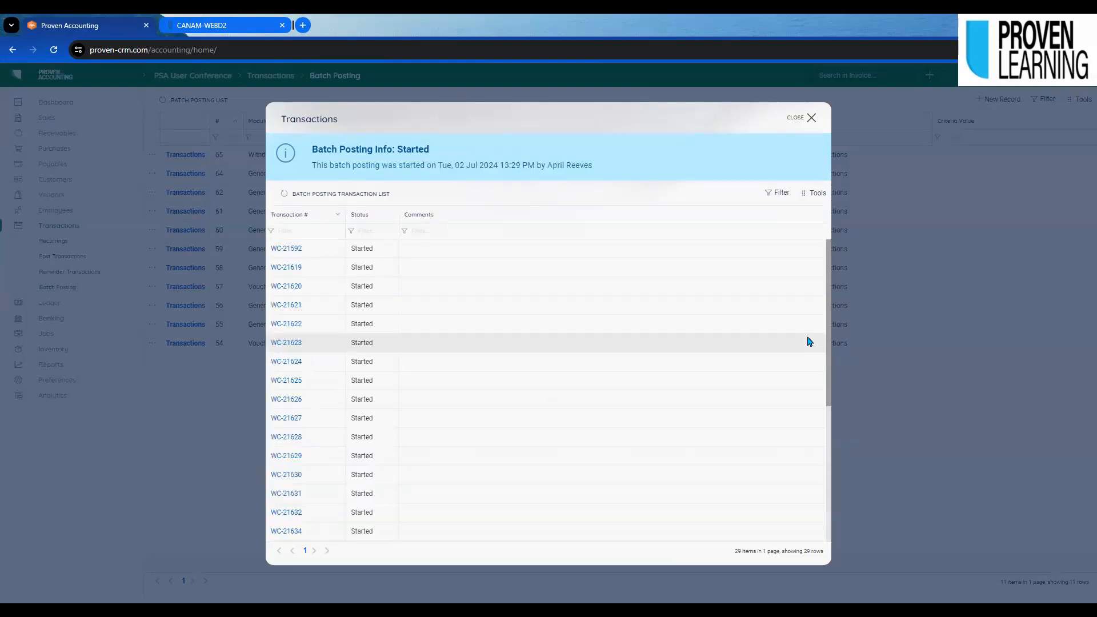
click(809, 119)
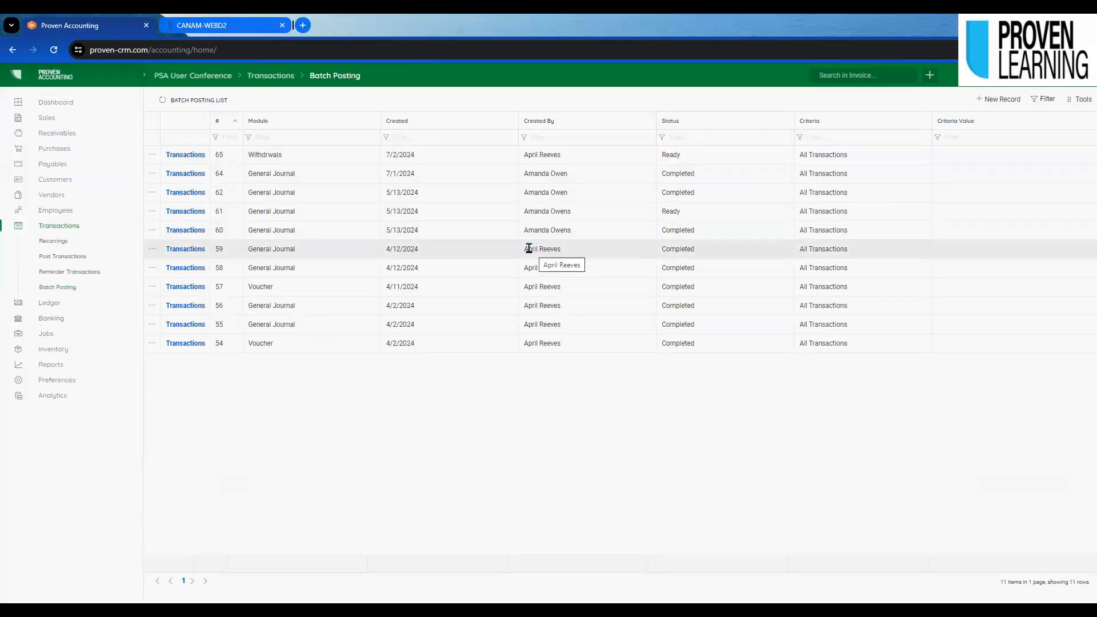
Refresh the batch posting list and check the status of the withdrawals batch.
double_click(667, 154)
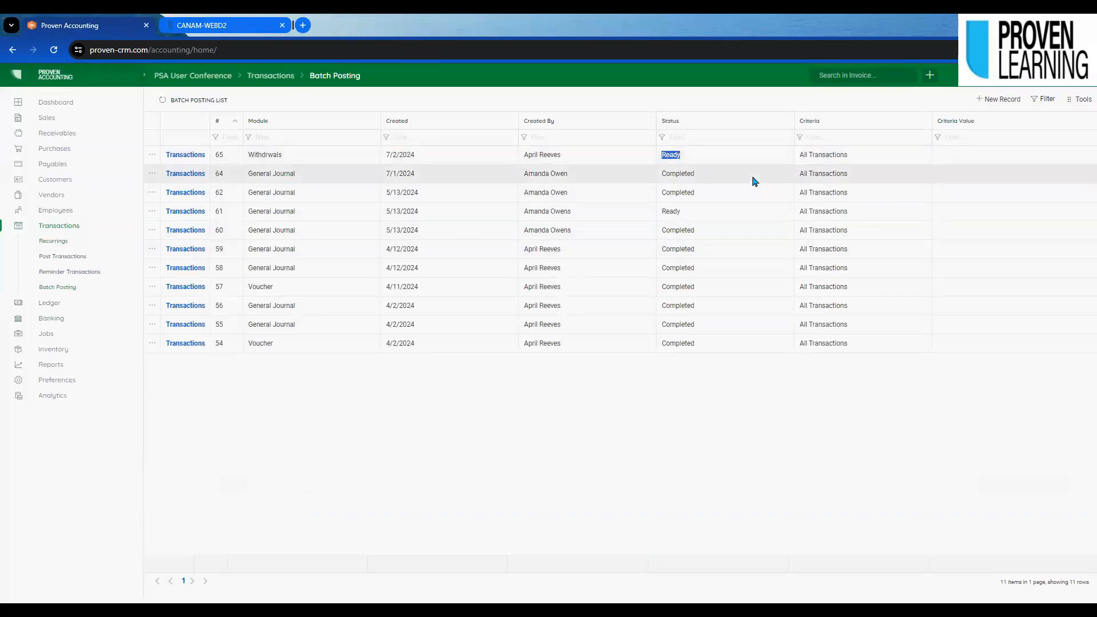
click(163, 101)
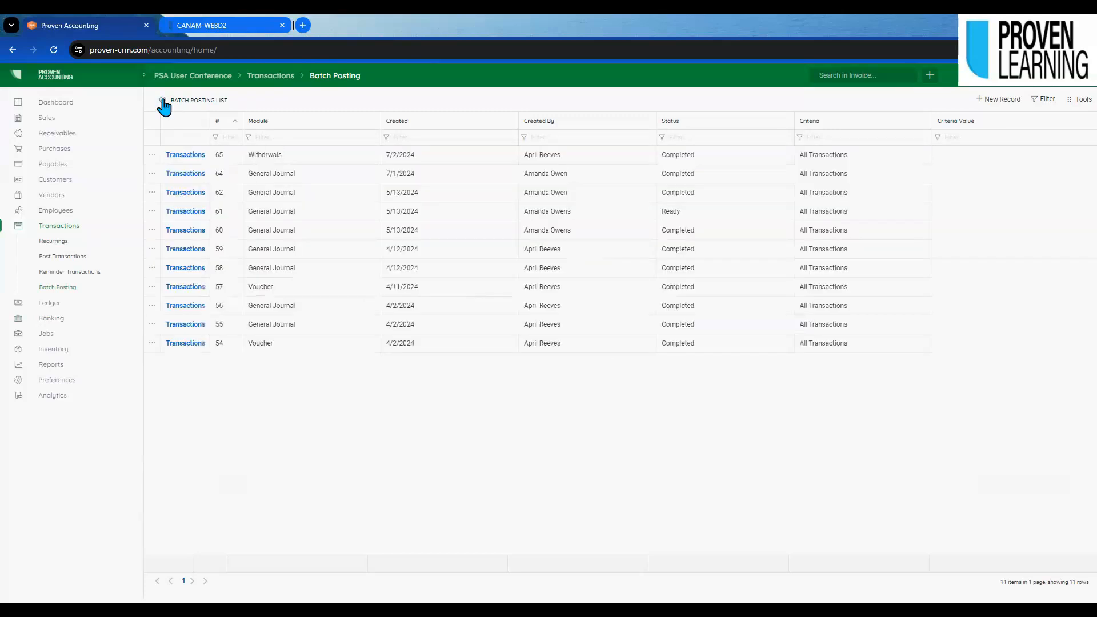
double_click(671, 154)
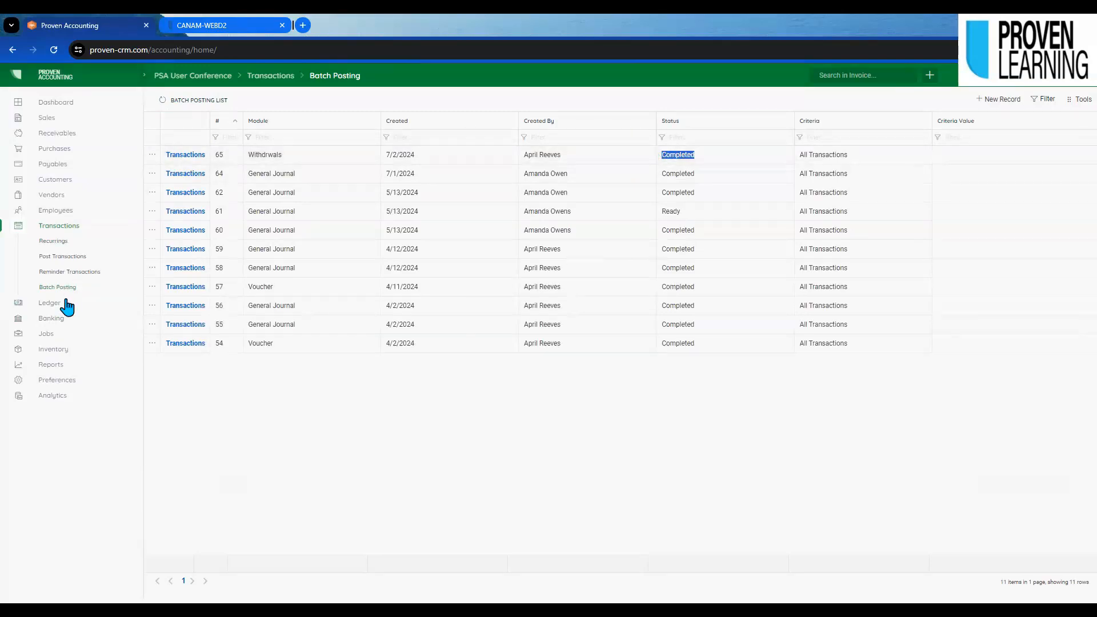
Open the credit card charges import and load PWA upload file 06.17.2024.csv from the Desktop.
click(52, 319)
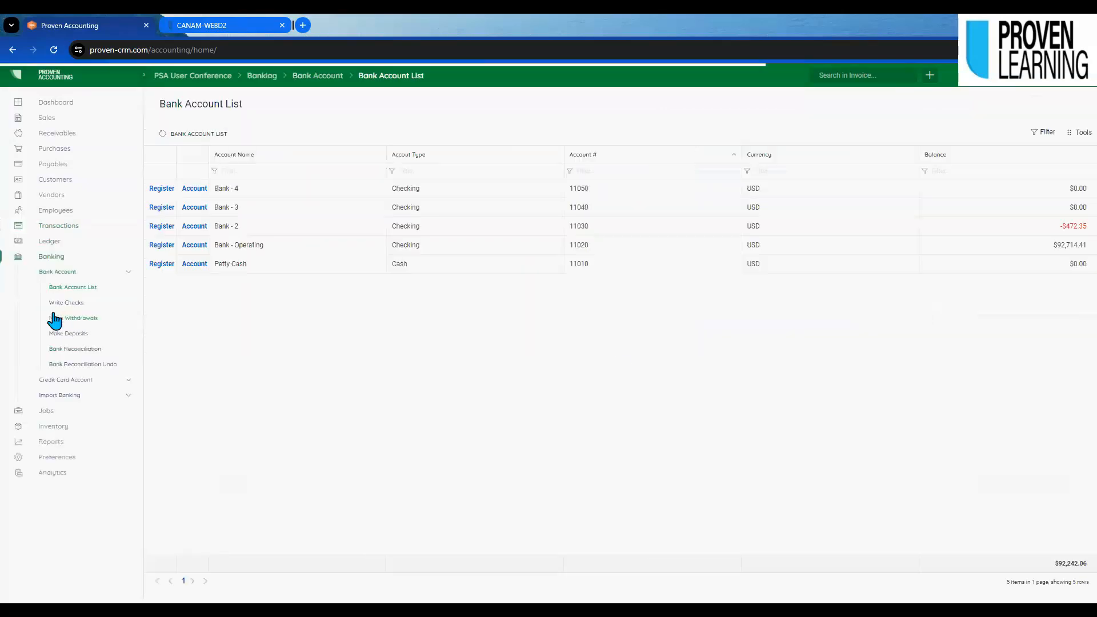
click(67, 396)
click(105, 339)
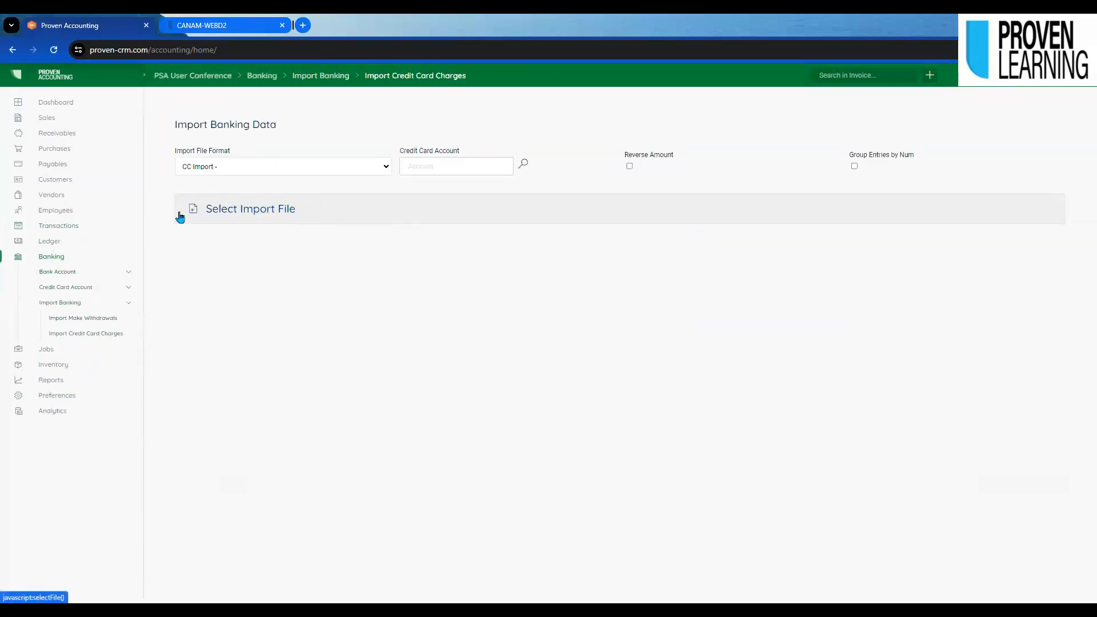
click(272, 210)
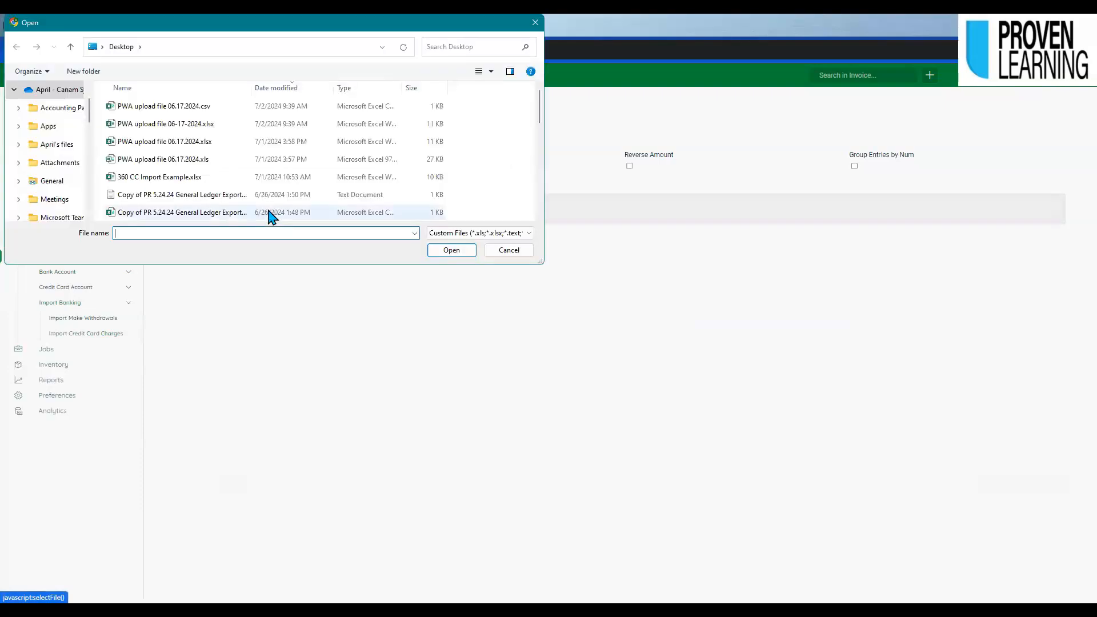
double_click(163, 109)
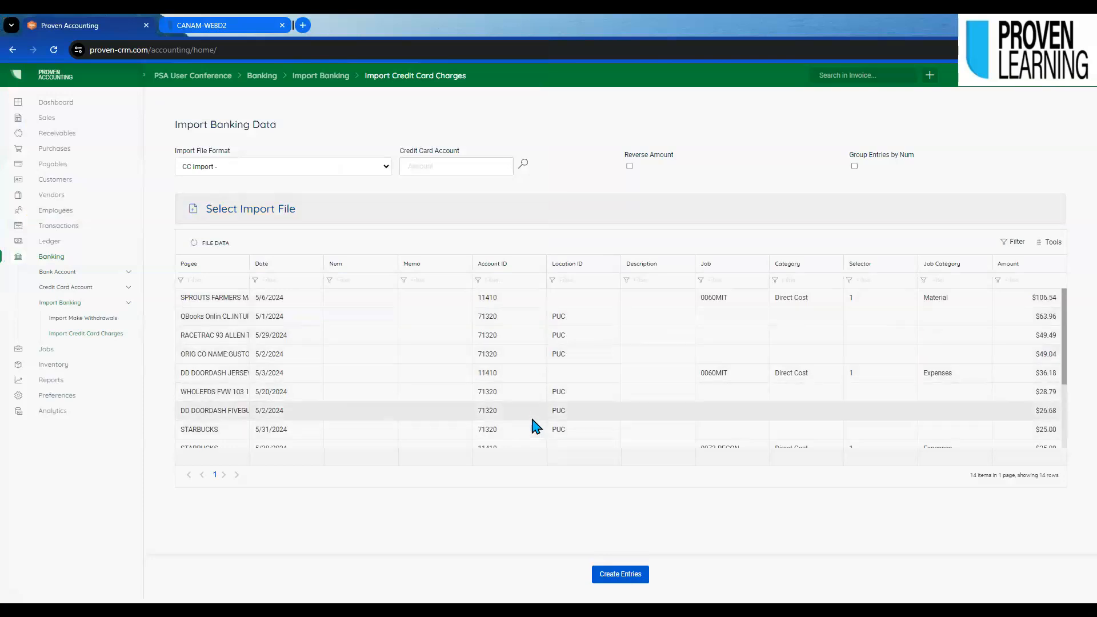
Choose credit card account 21052, create the charge entries from the file and open the credit card charges list.
click(522, 164)
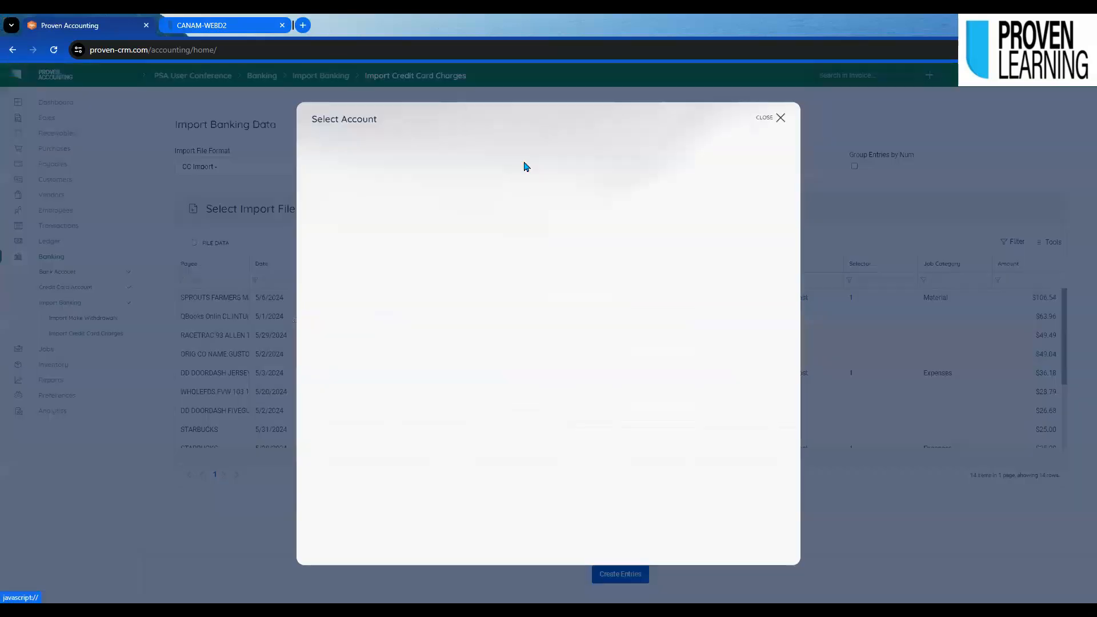
click(317, 259)
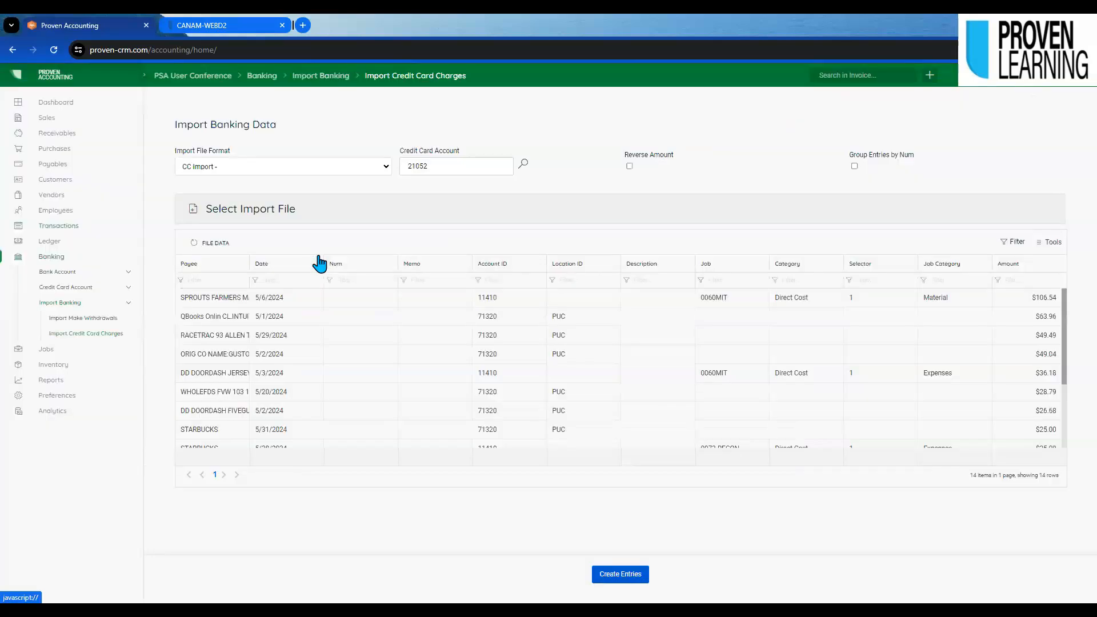
click(626, 575)
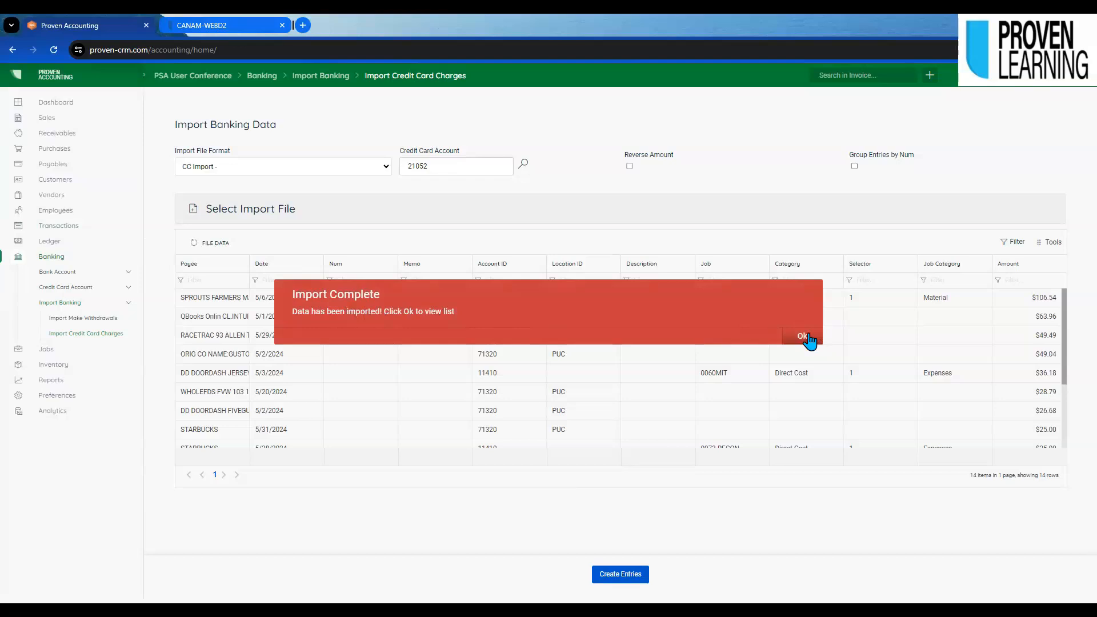
click(807, 338)
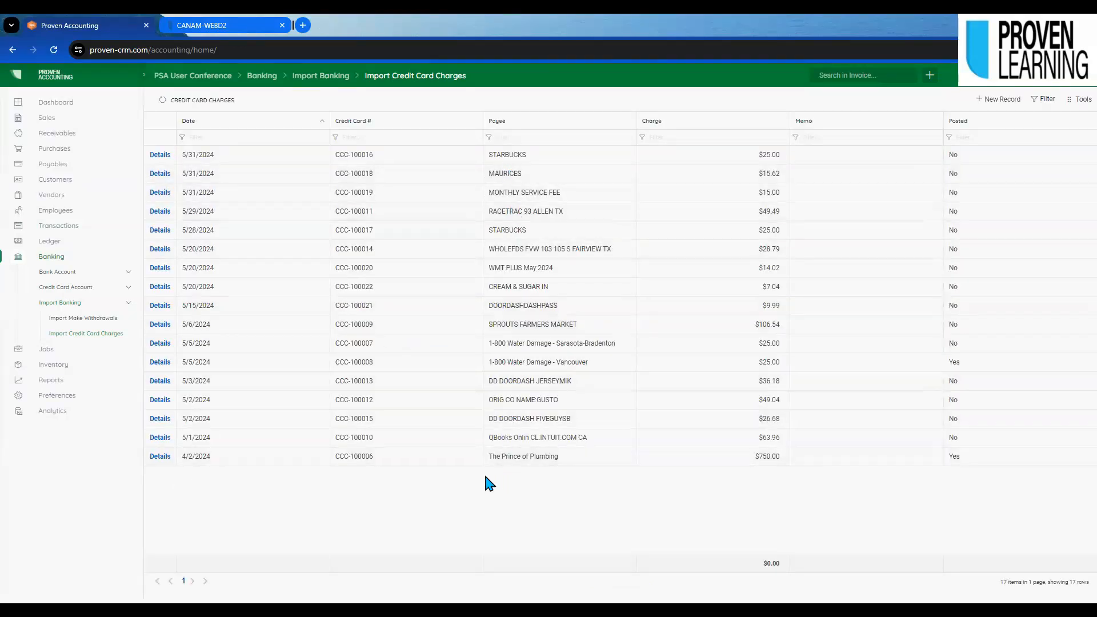
Create and save a new batch posting for the Credit Card module with the criteria All Transactions.
click(71, 226)
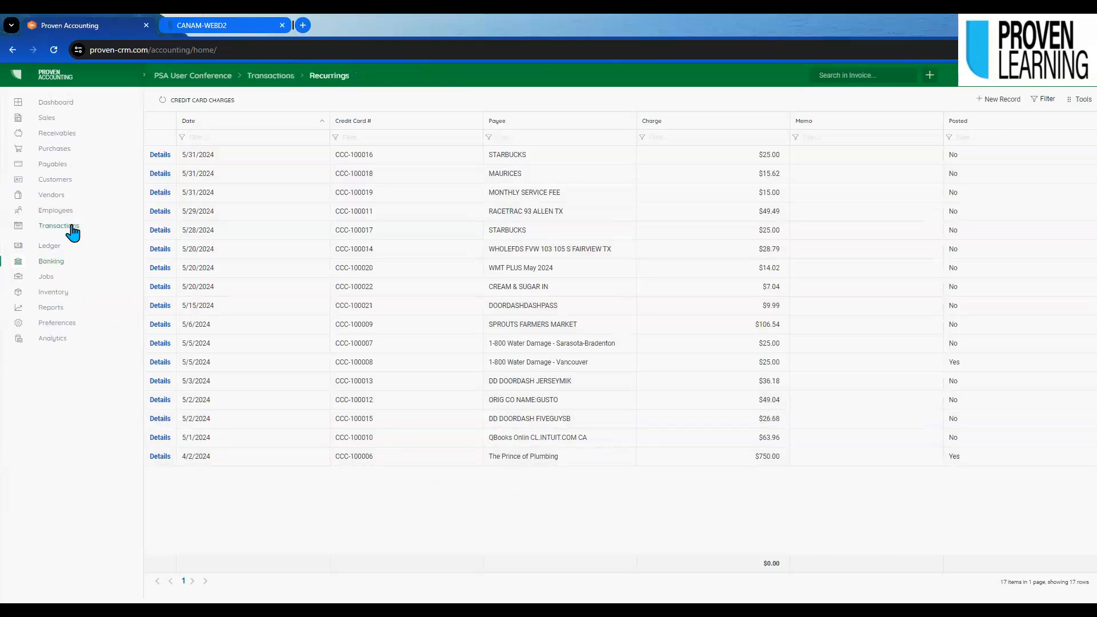
click(58, 287)
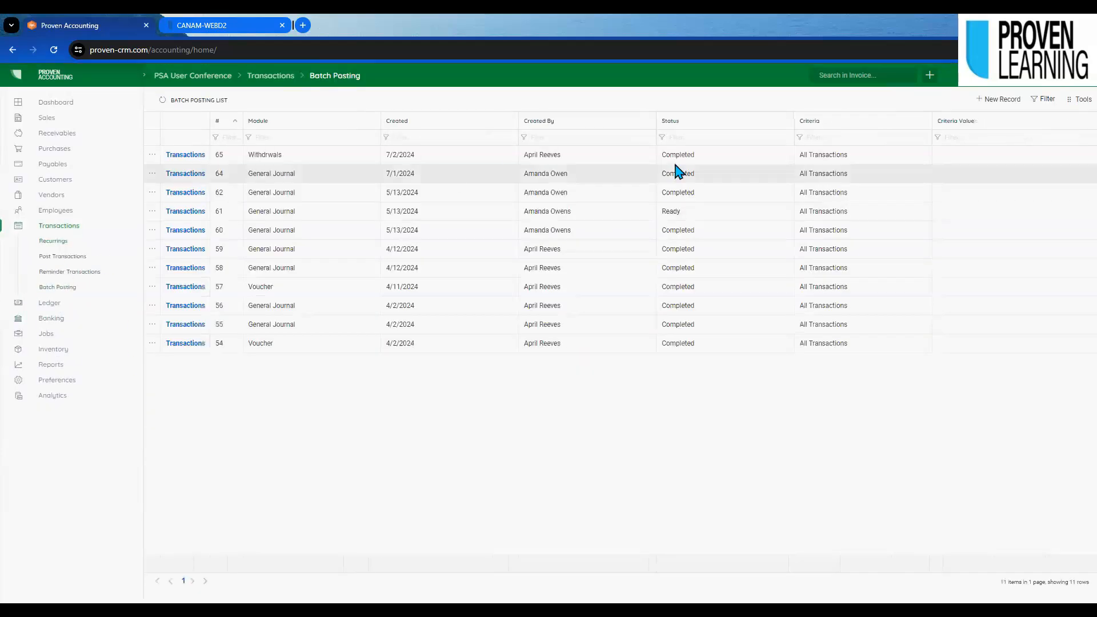
click(994, 99)
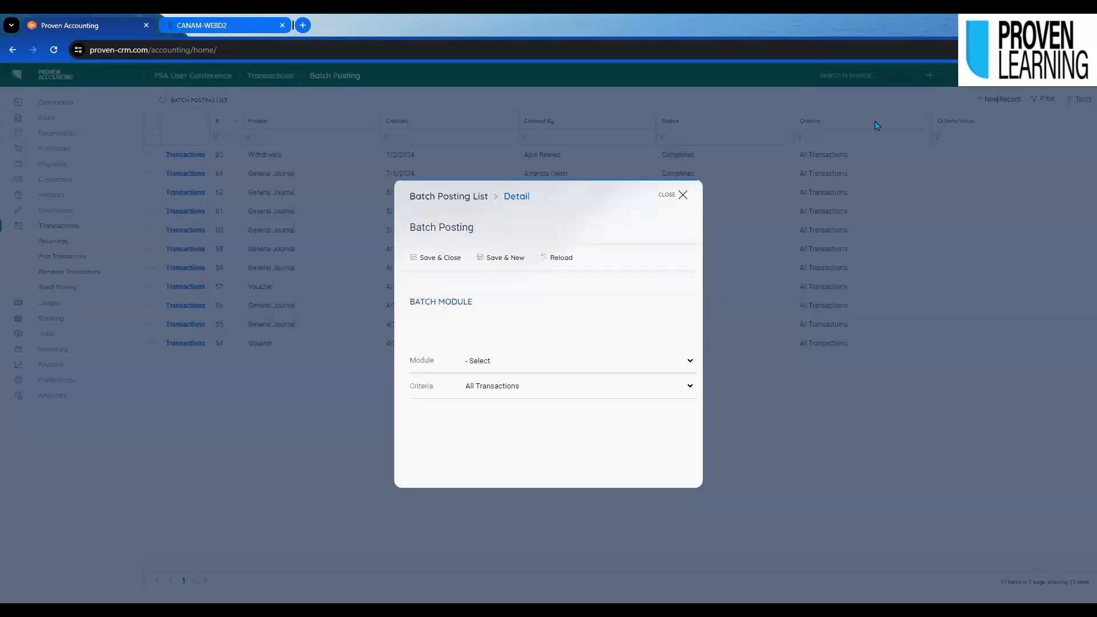
click(508, 364)
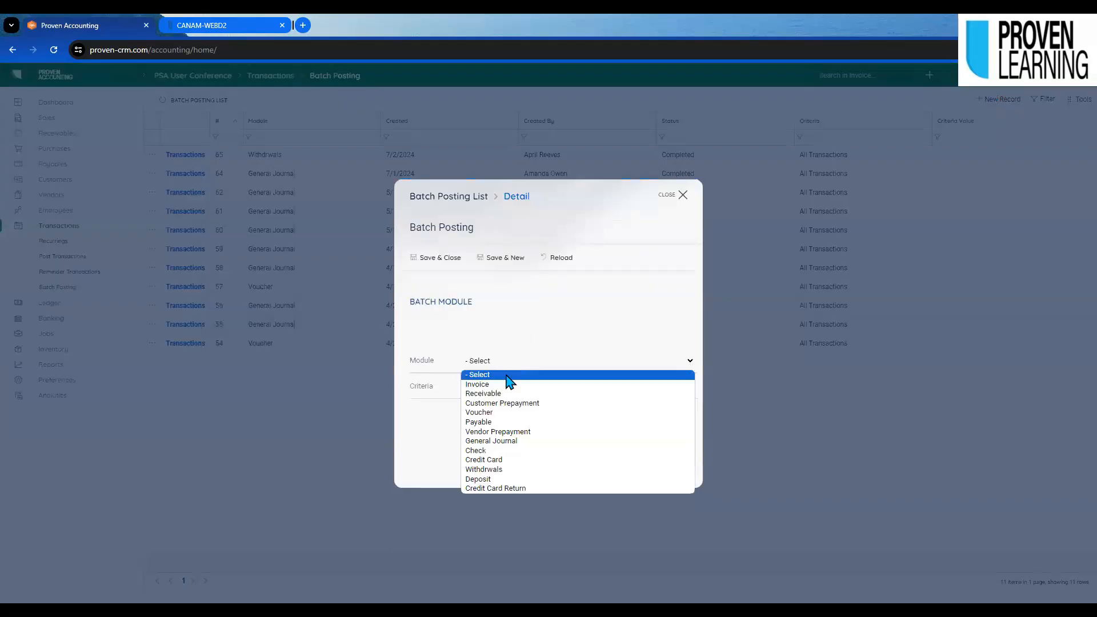
click(505, 460)
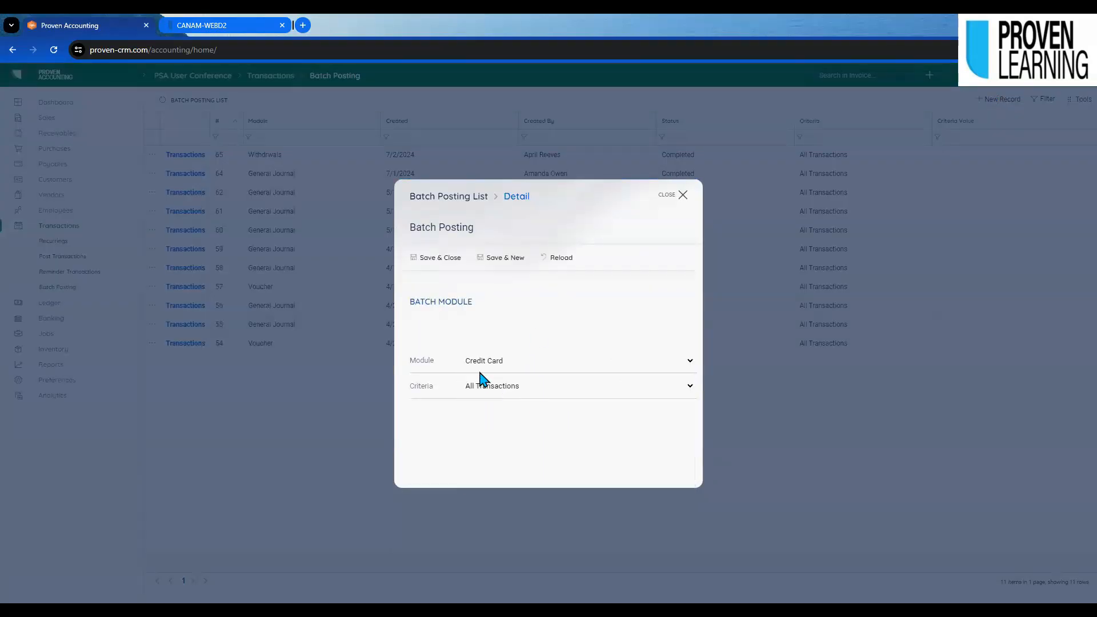
click(443, 260)
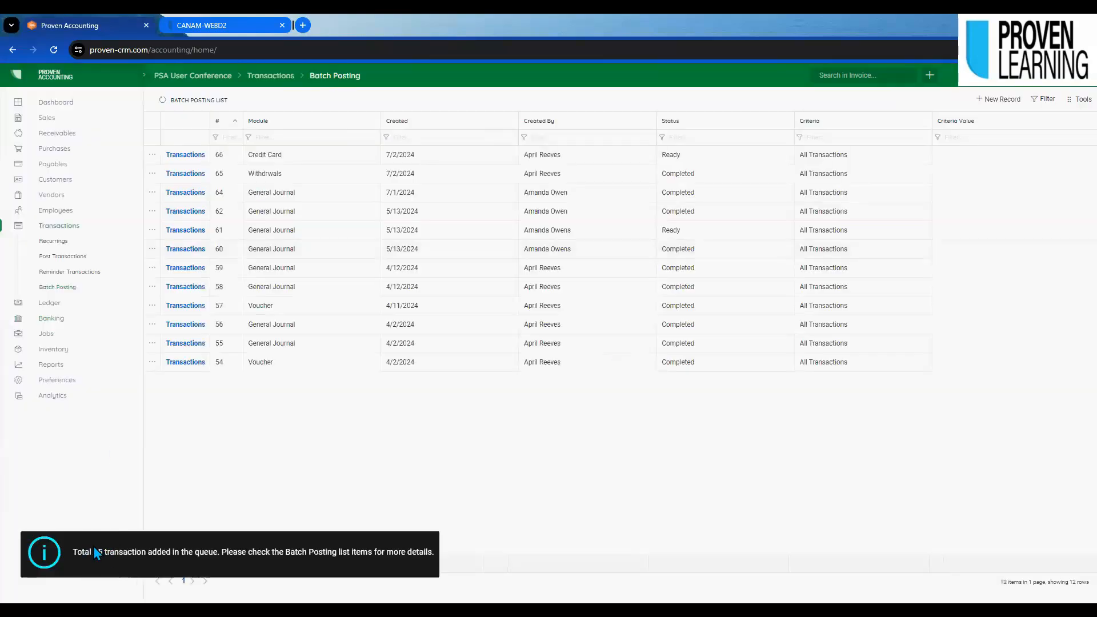
Open the new credit card batch's transactions, start the posting process and close the transaction list.
click(184, 154)
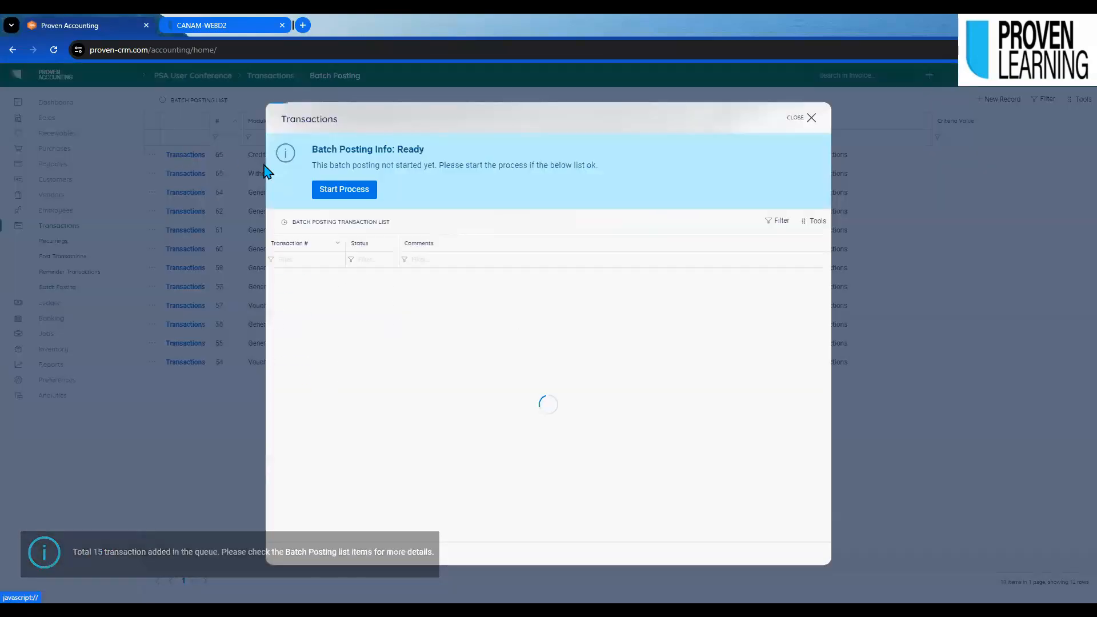
click(337, 190)
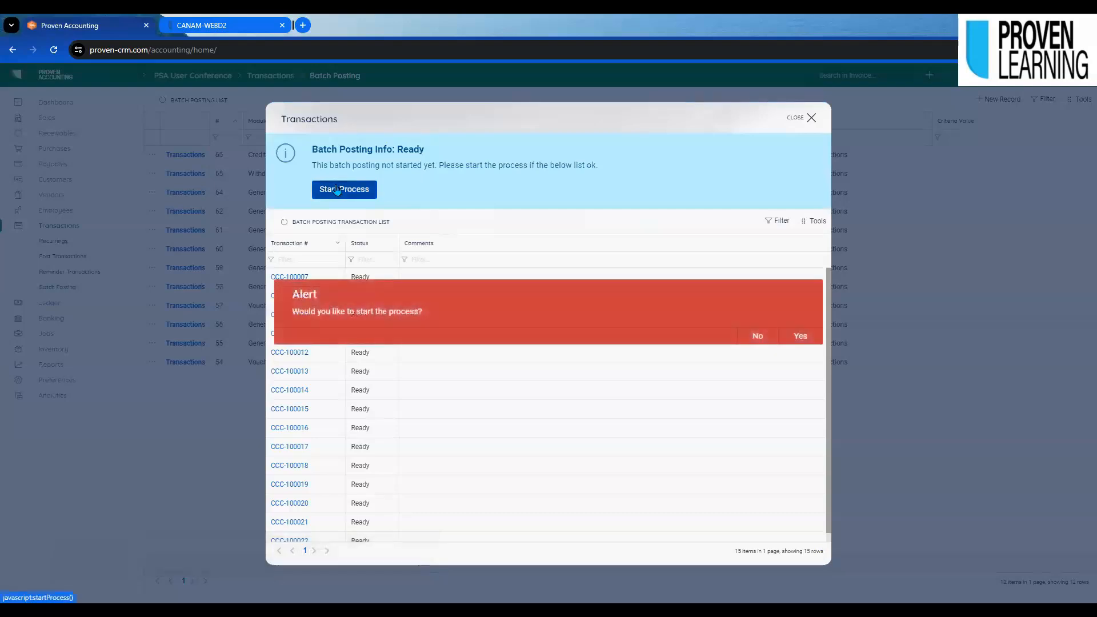
click(806, 335)
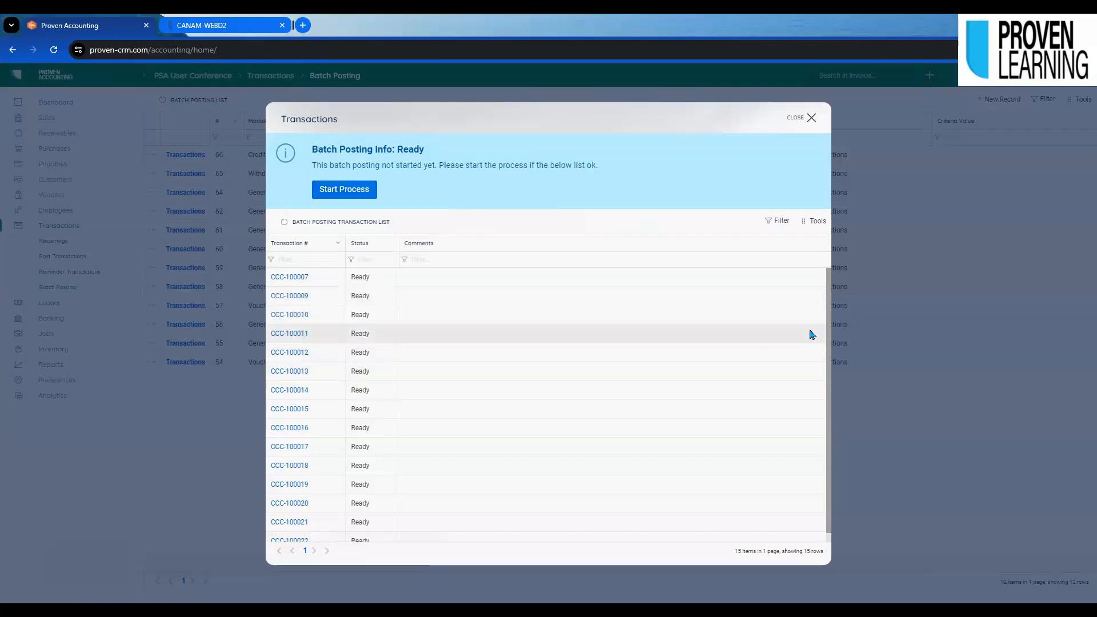
click(811, 117)
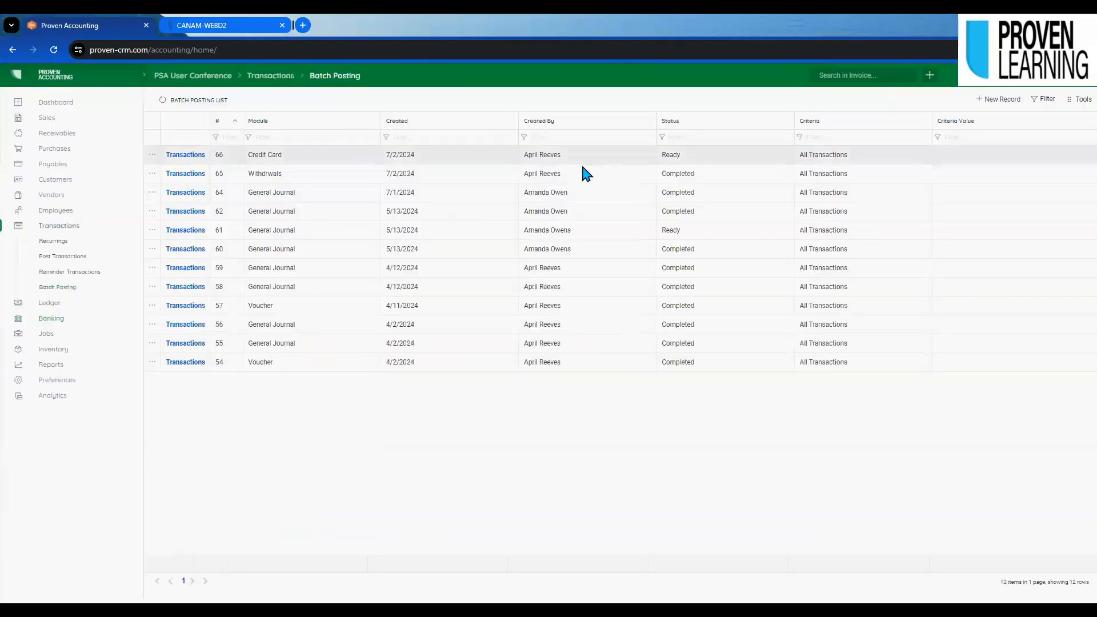
Refresh the batch posting list and check the credit card batch's status and its transactions' statuses and comments.
click(163, 100)
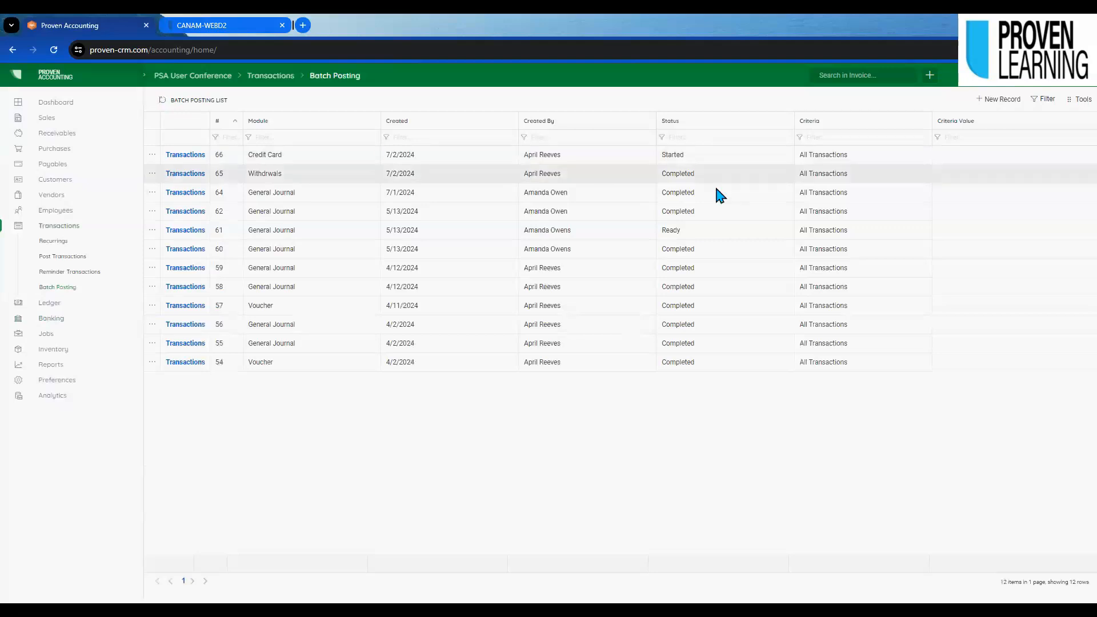
drag(690, 156, 651, 157)
click(163, 100)
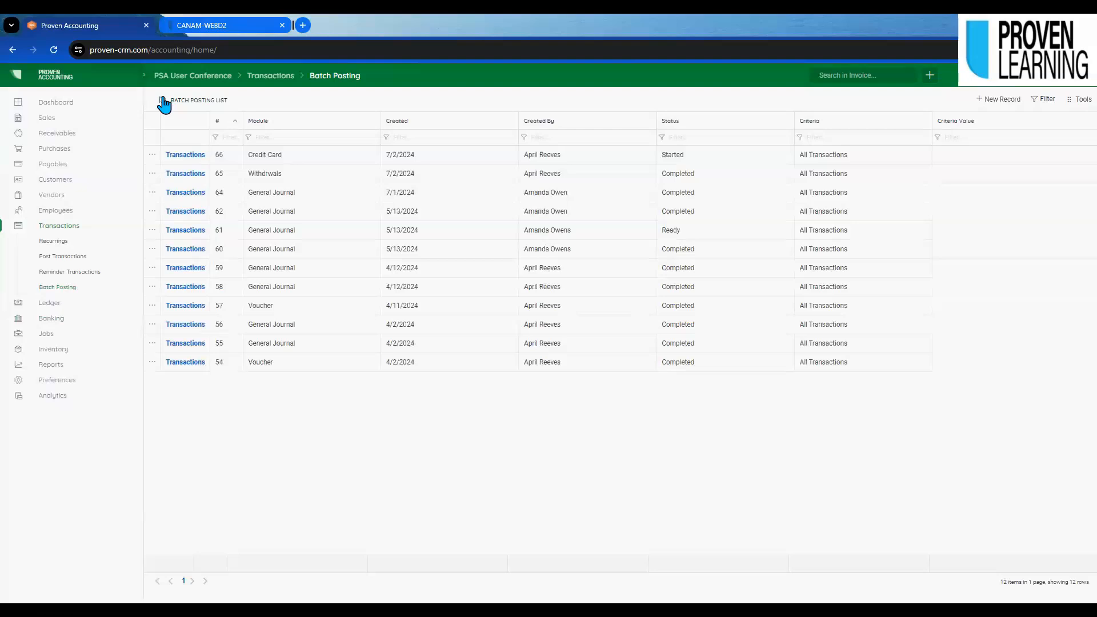
click(185, 154)
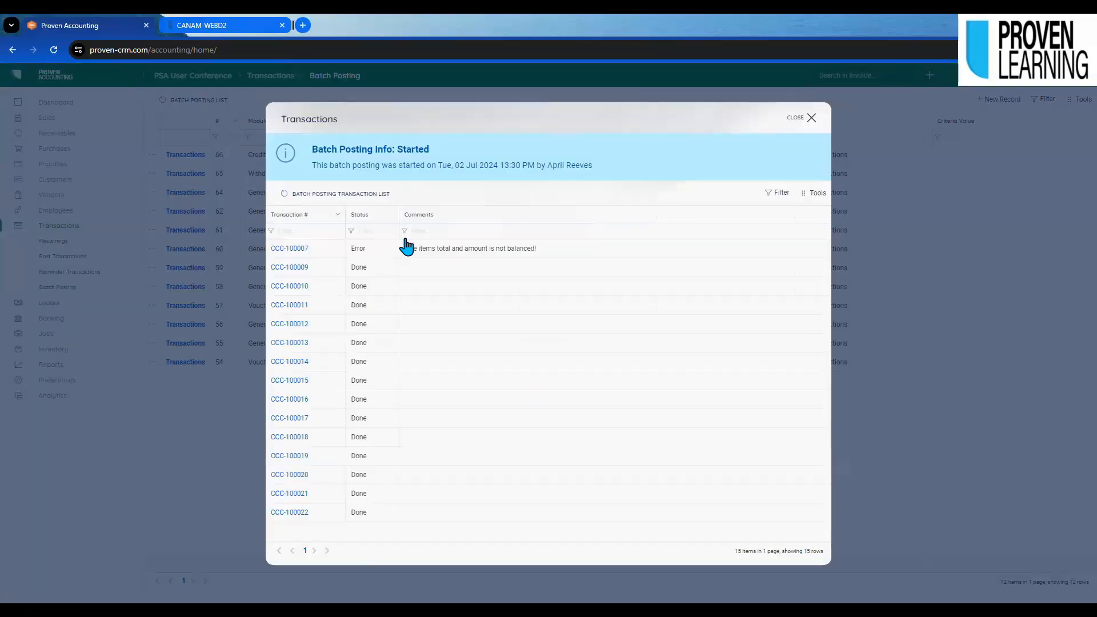
drag(594, 260, 400, 257)
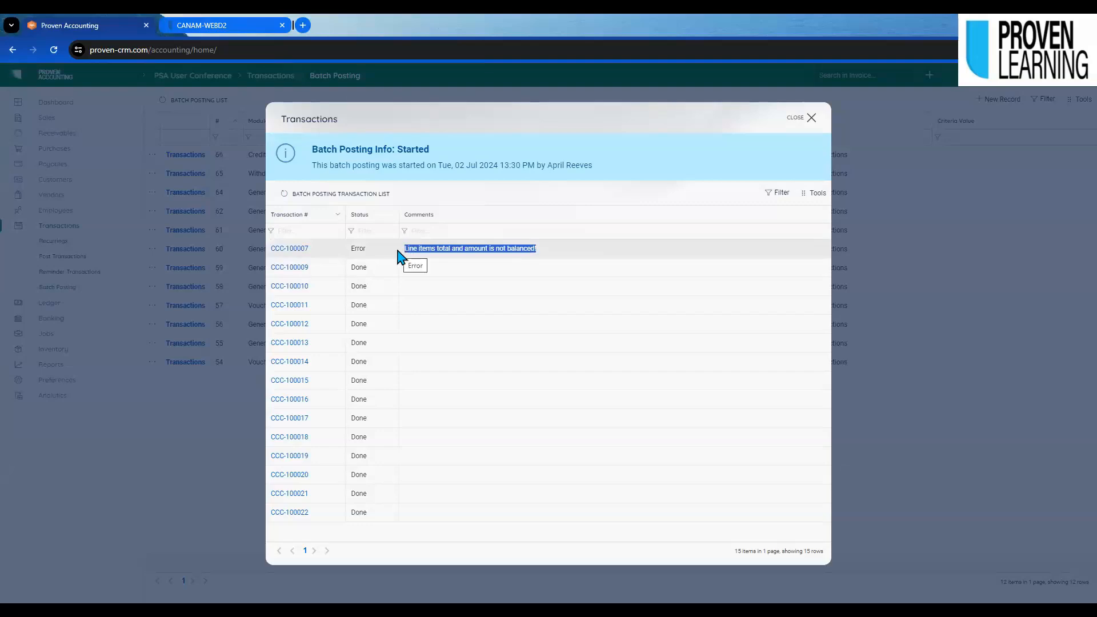
click(554, 252)
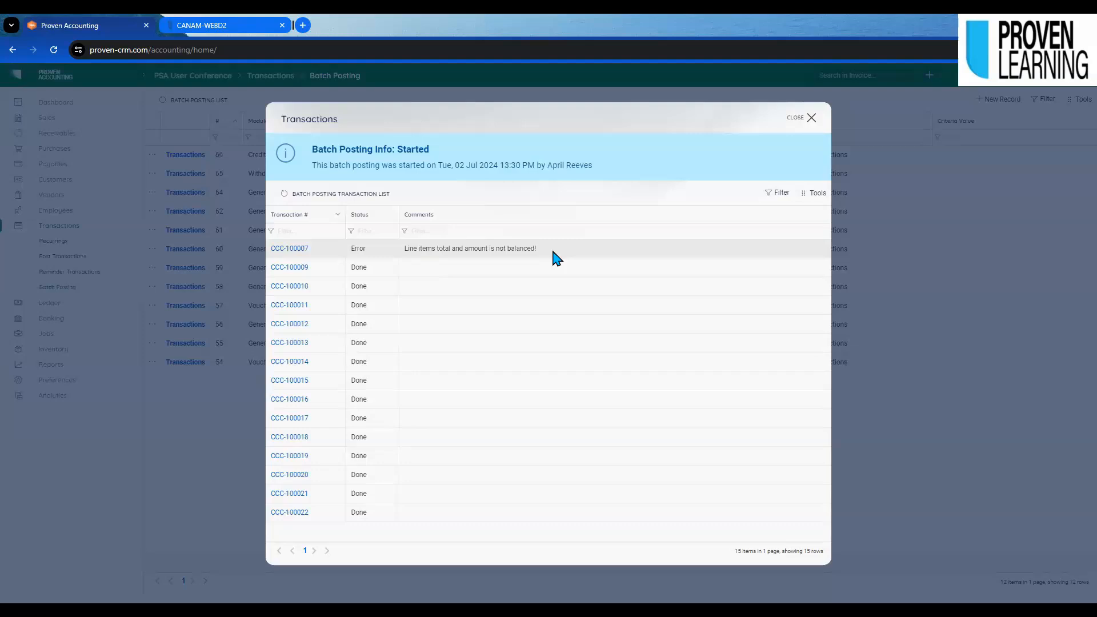
click(284, 194)
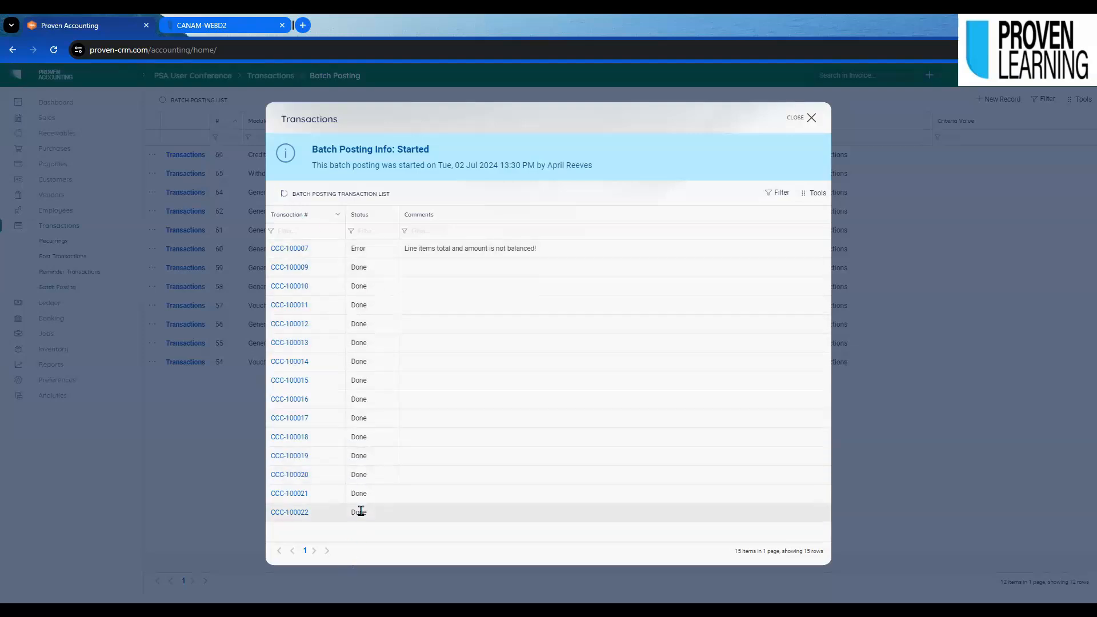
Copy transaction number CCC-100007 from the credit card batch and close its transaction list.
mouse_move(272, 247)
mouse_down()
mouse_move(307, 248)
mouse_move(265, 250)
mouse_up()
right_click(306, 249)
click(316, 261)
click(313, 251)
right_click(293, 249)
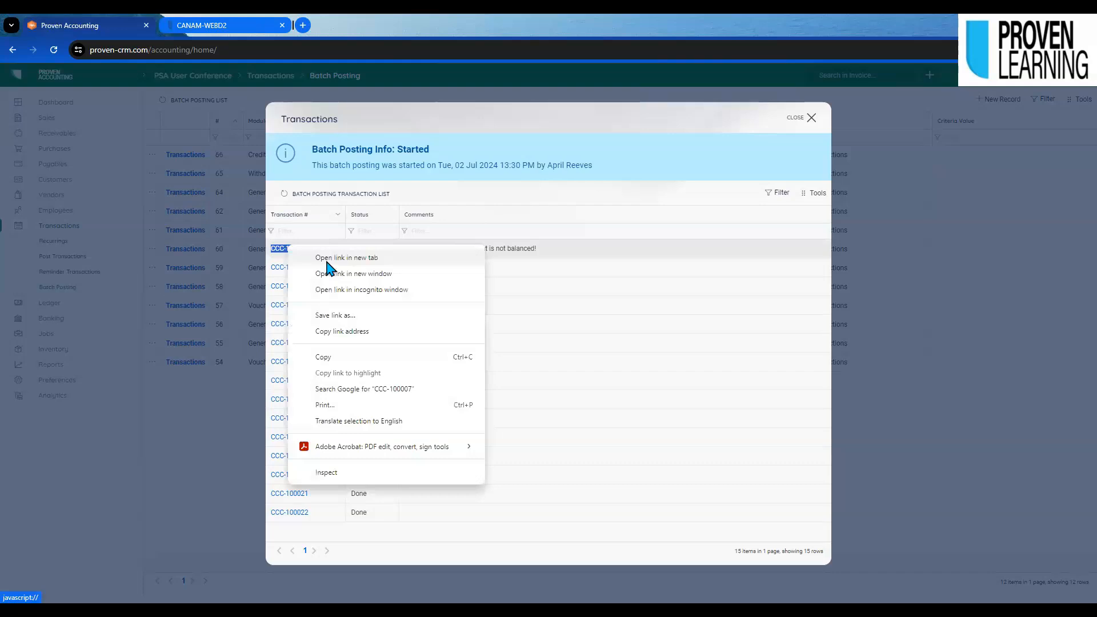
click(323, 357)
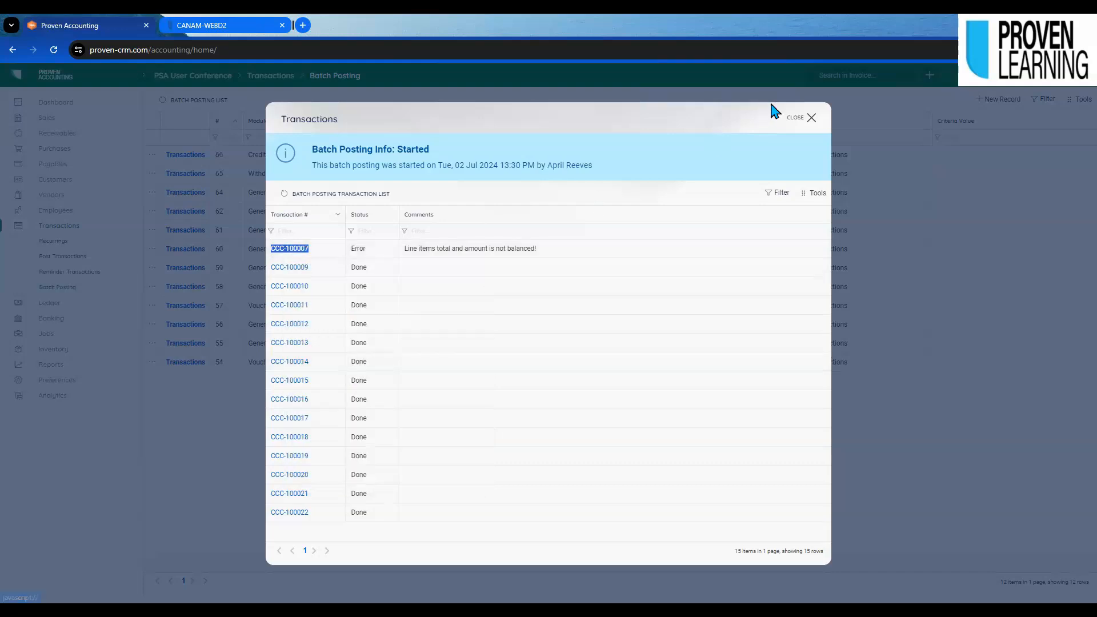
click(808, 118)
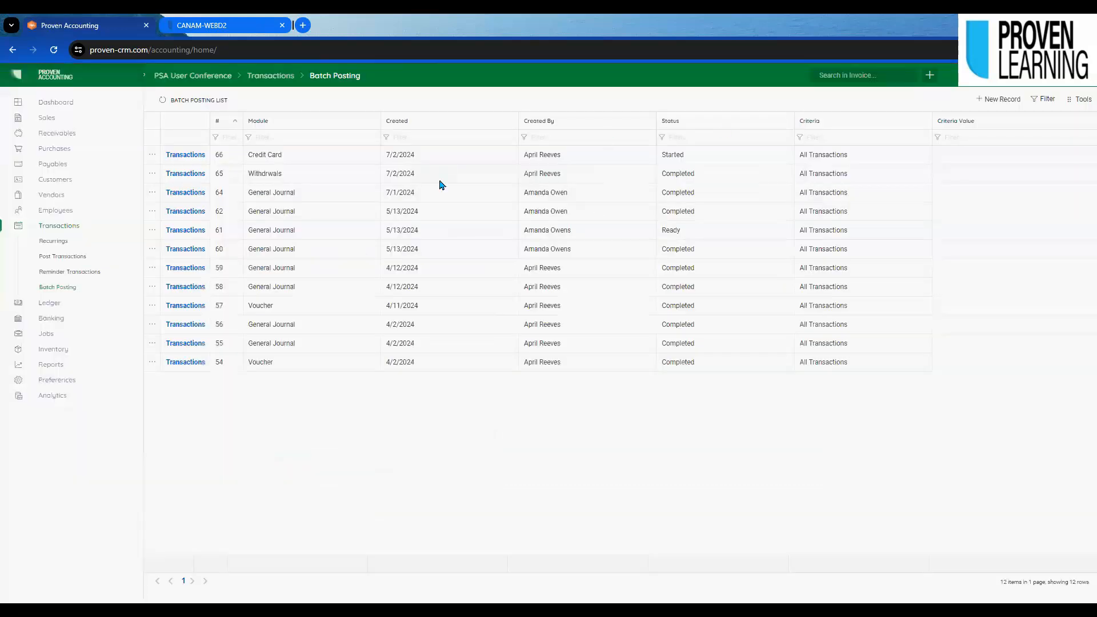
Filter the credit card charges list by the copied number CCC-100007 and open that charge's details.
click(45, 336)
click(55, 257)
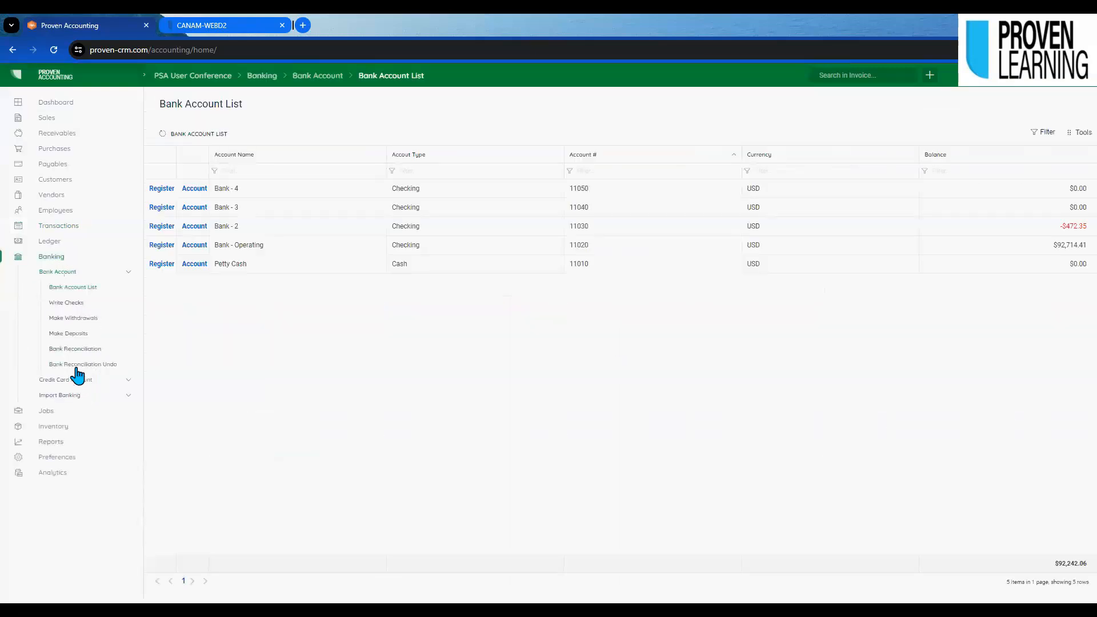
click(67, 380)
click(86, 318)
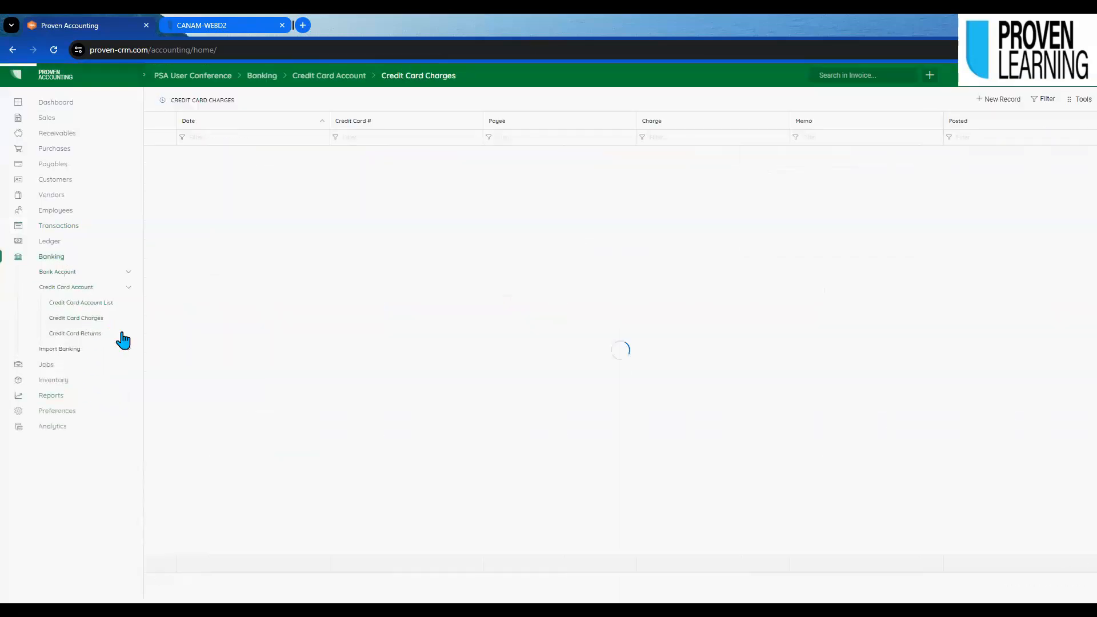
click(370, 137)
key(ctrl+v)
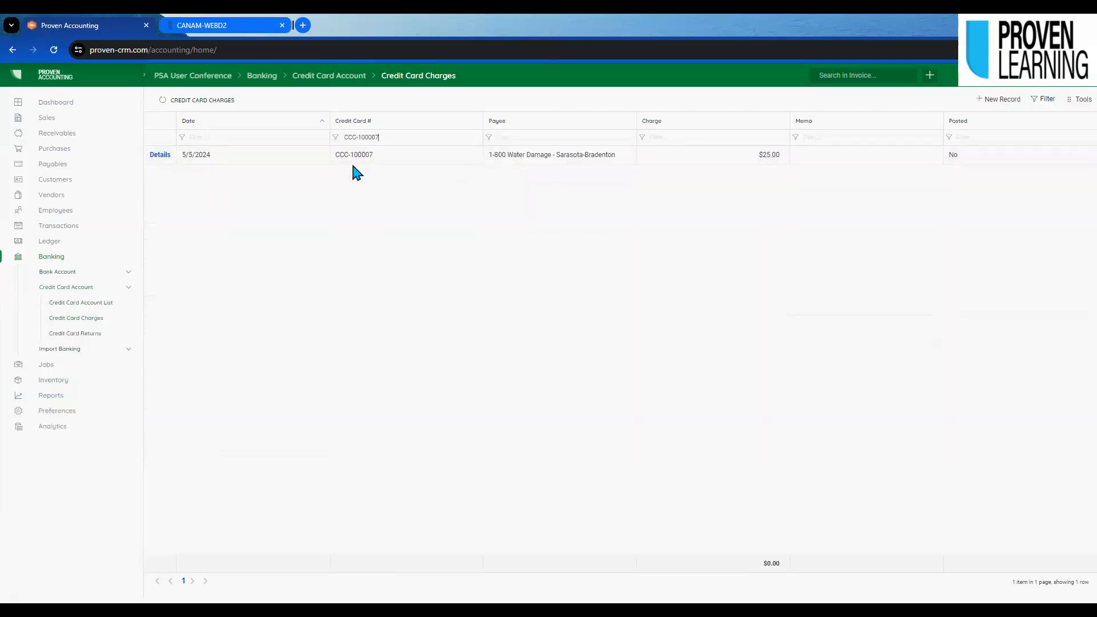
click(159, 155)
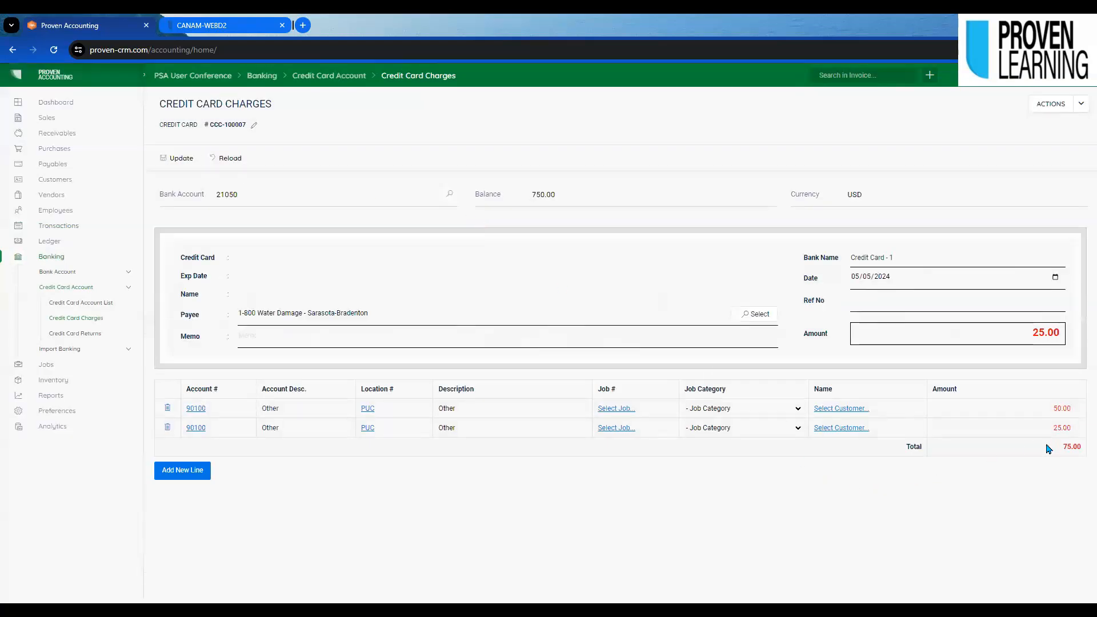
Set the charge's amount to 75.00 to match its line items total and post the charge.
double_click(1072, 447)
click(1004, 338)
text(75.00)
key(Tab)
click(1083, 107)
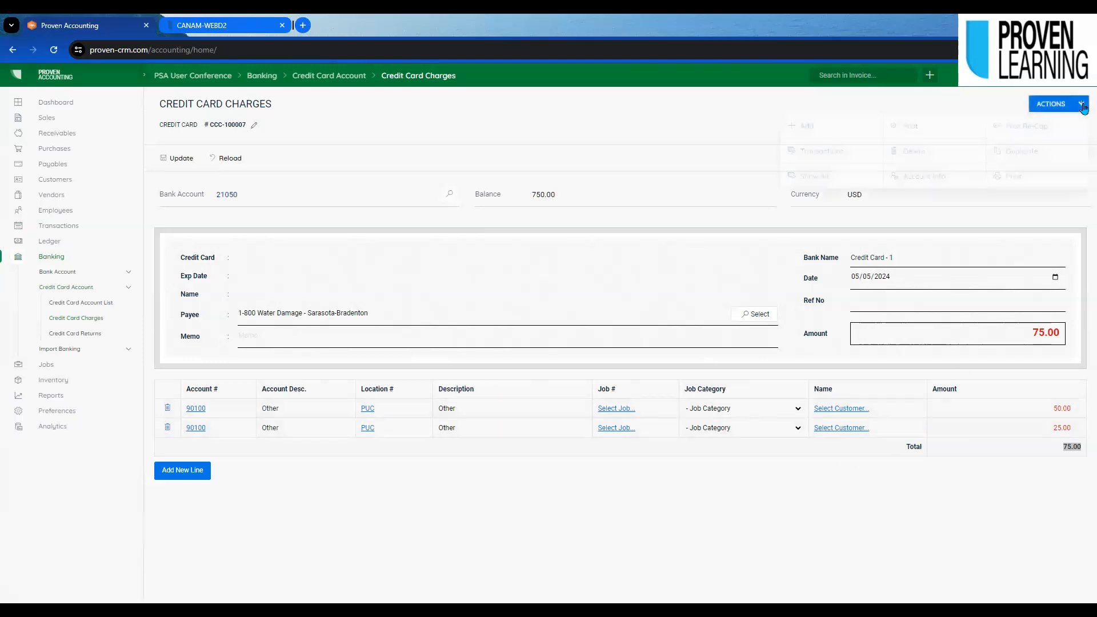
click(943, 124)
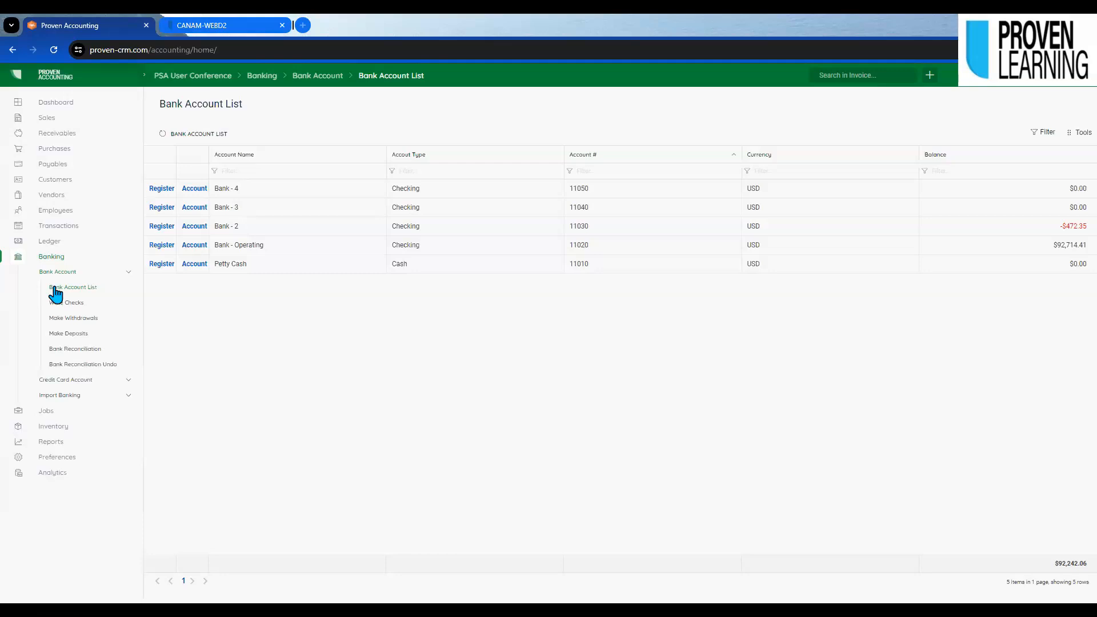
Open the bank reconciliation for account 11020, set its date to 05/31/2024 and load the transactions.
click(71, 349)
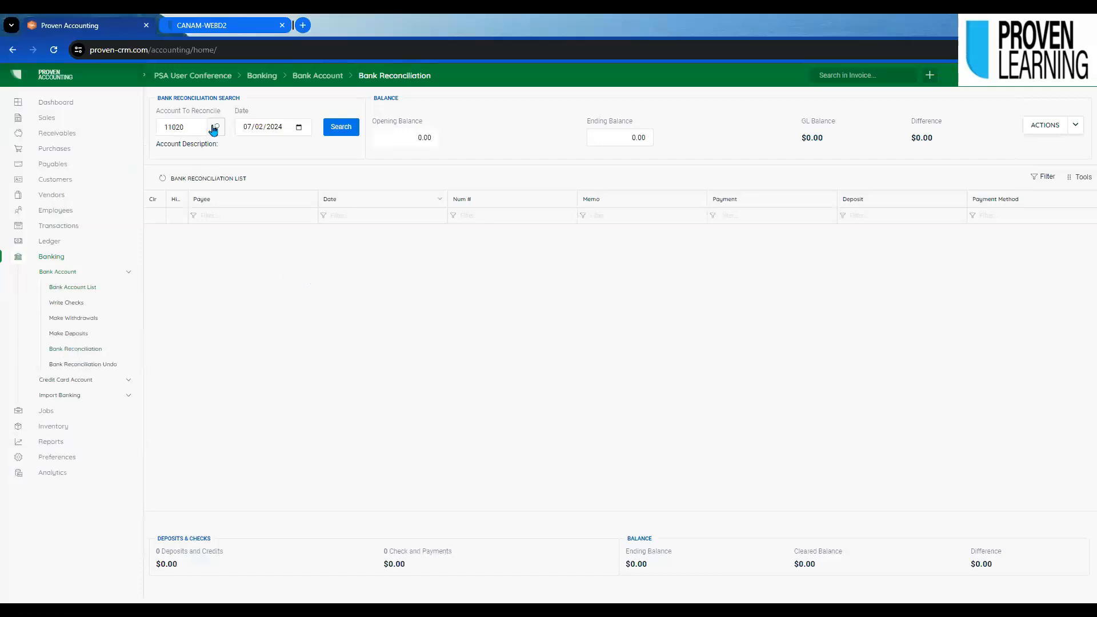
drag(189, 126, 162, 126)
click(352, 131)
click(299, 128)
click(317, 148)
click(317, 148)
click(317, 148)
click(319, 239)
click(340, 129)
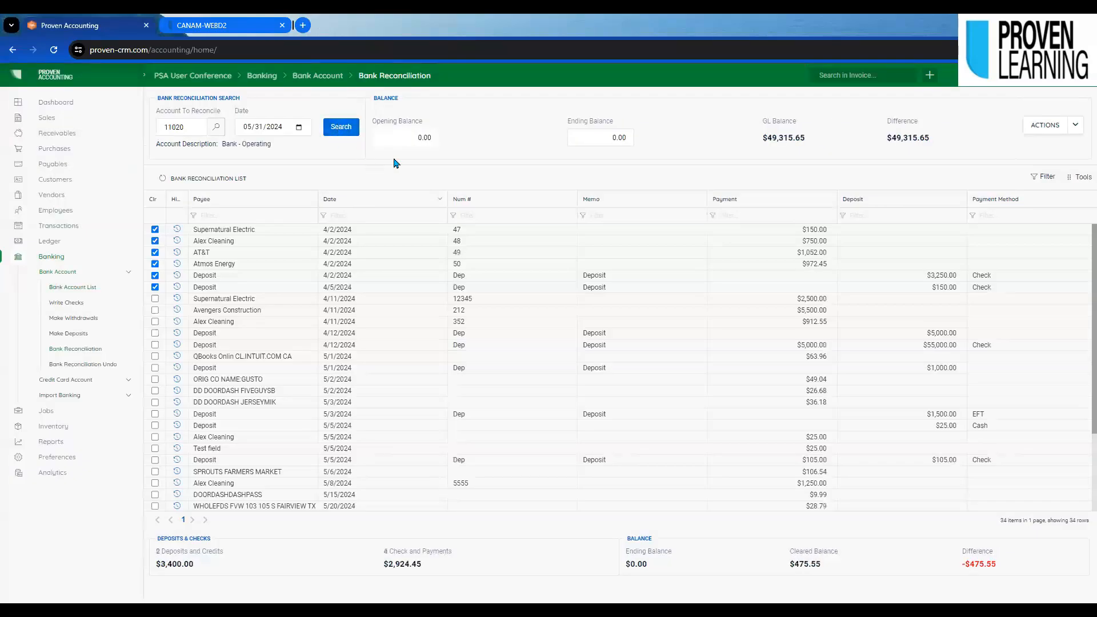
Mark all listed transactions for account 11020 as cleared, including the 4/11/2024 payments and the $5,000.00 deposit of 4/12/2024.
drag(400, 141, 457, 138)
click(485, 152)
click(155, 298)
click(154, 309)
click(155, 332)
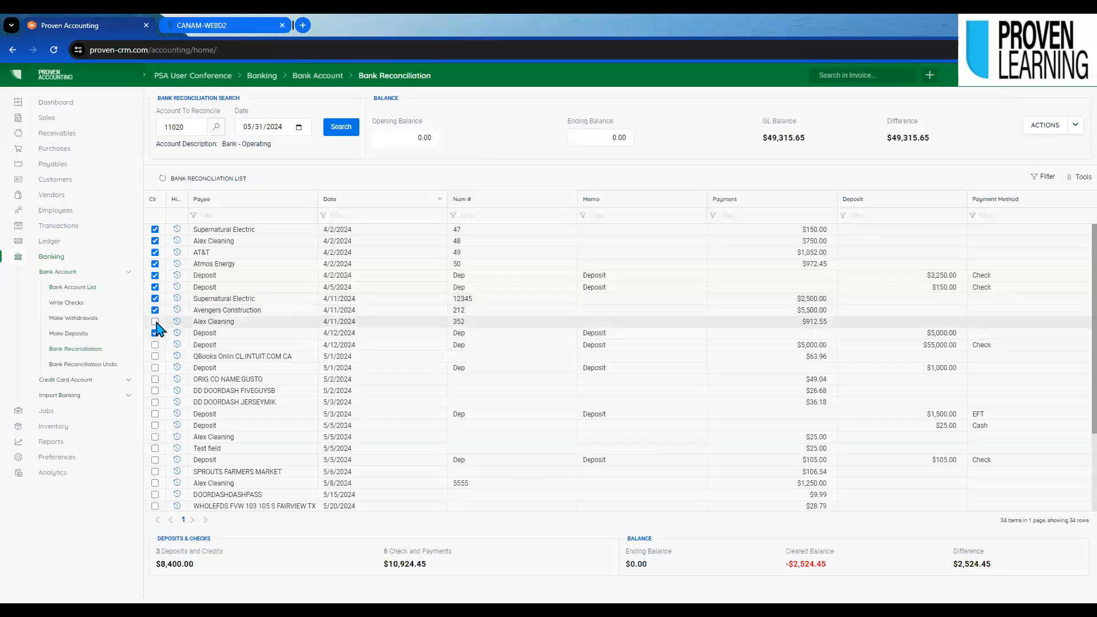
click(154, 321)
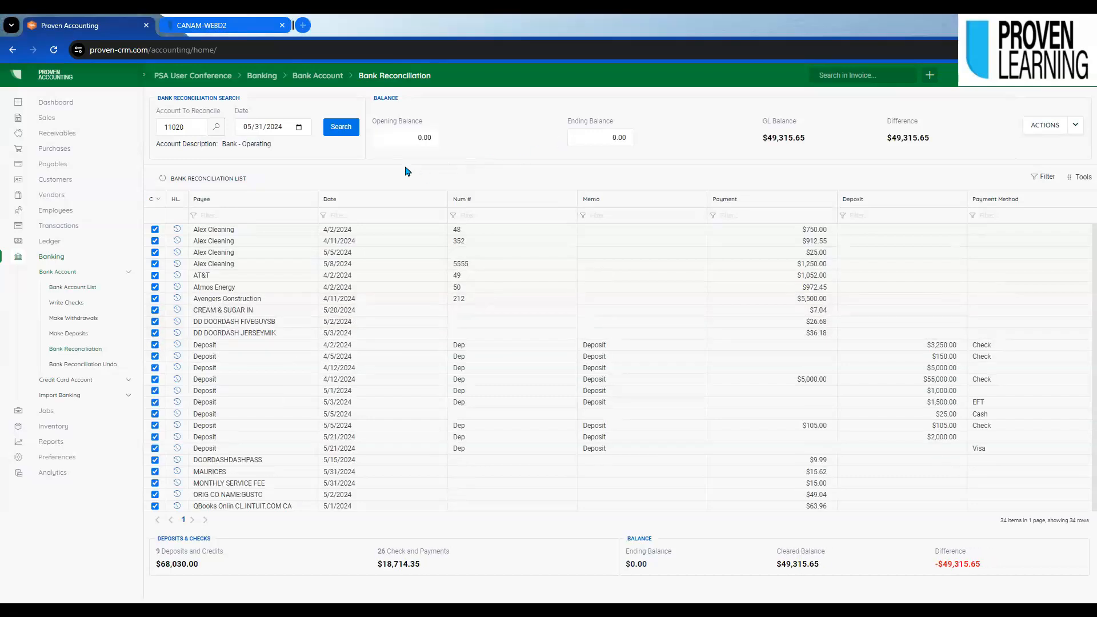
Set the reconciliation's ending balance to 49,315.65 and check the remaining difference.
click(607, 137)
text(49,315.65)
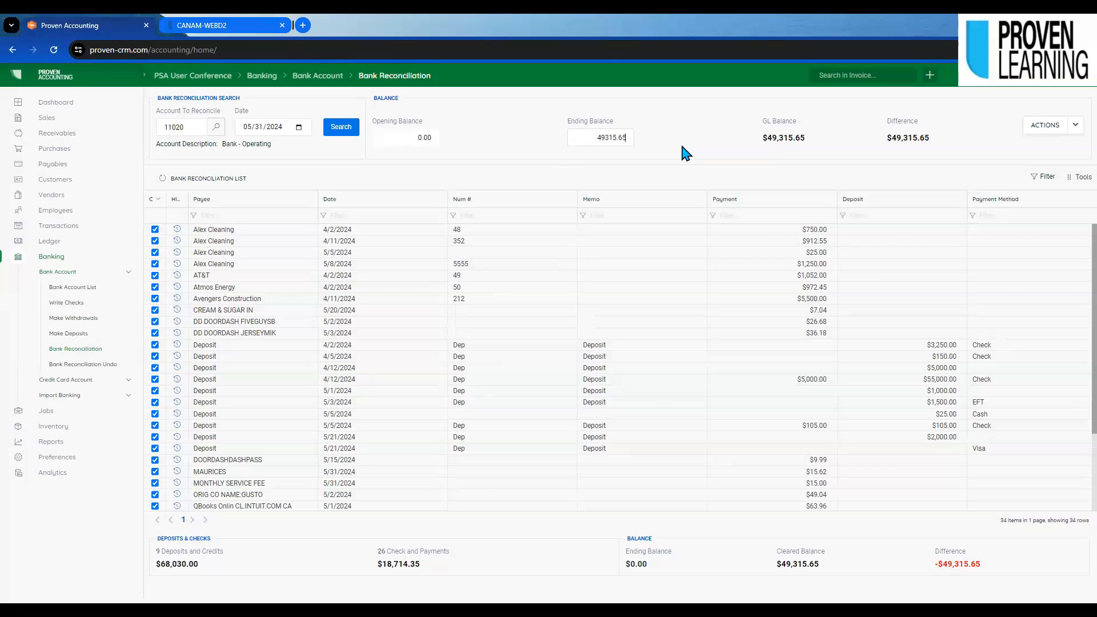
key(Tab)
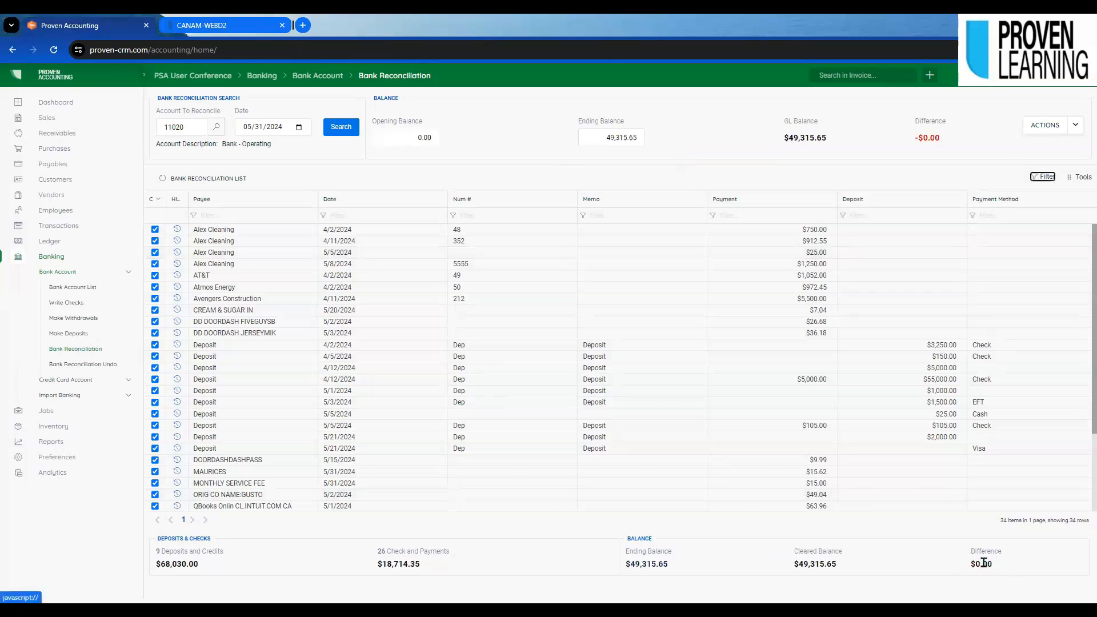
drag(995, 564, 971, 567)
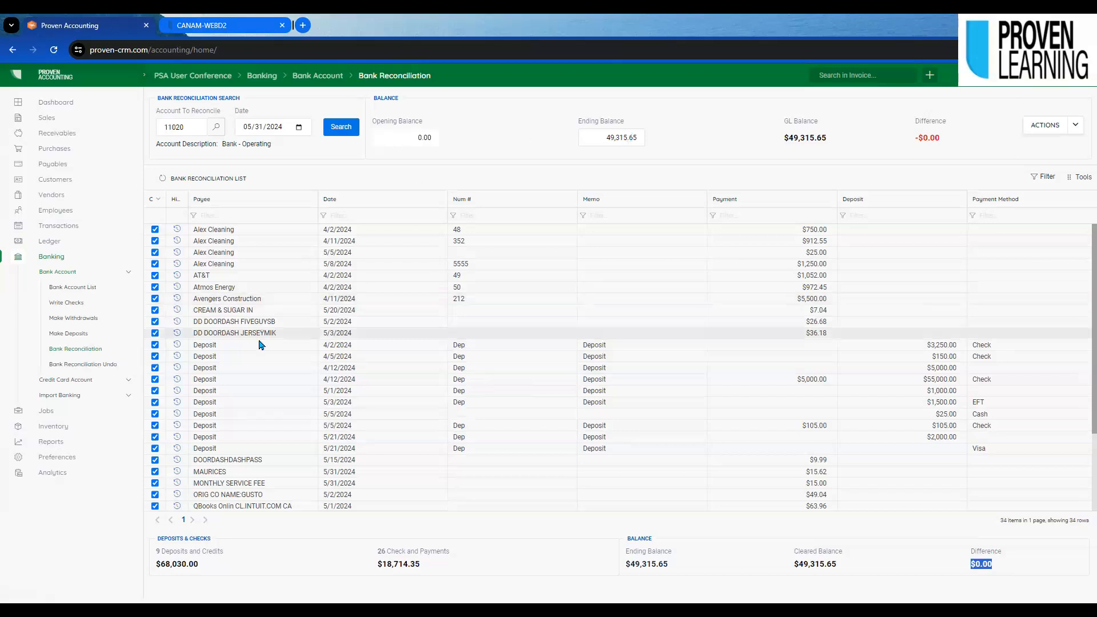
Complete the bank reconciliation for account 11020 and decline printing its report.
click(1075, 126)
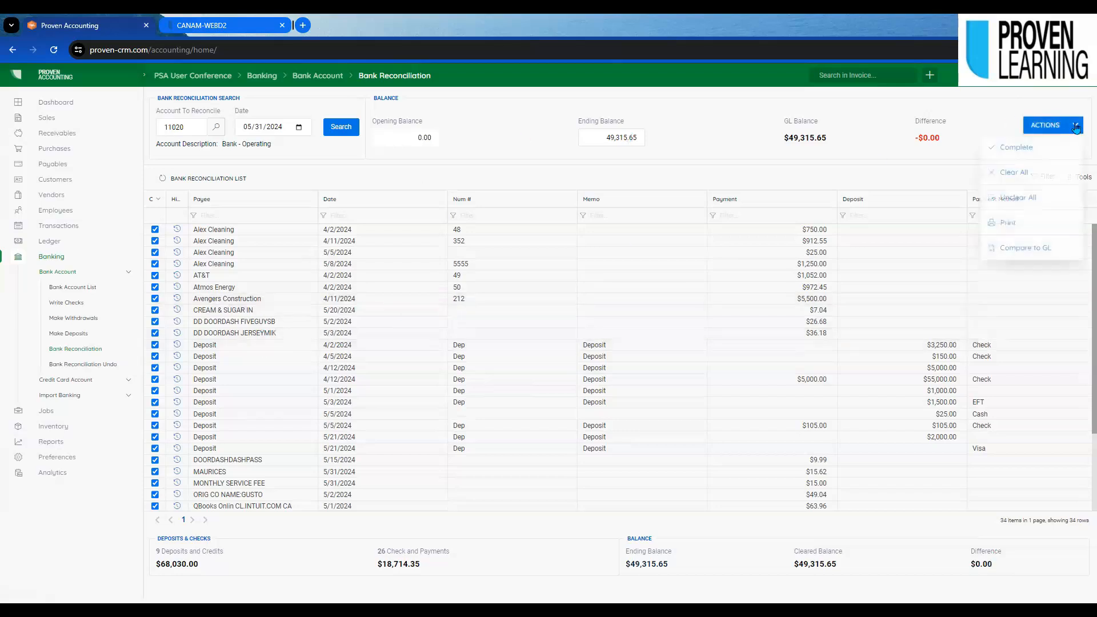
click(1015, 147)
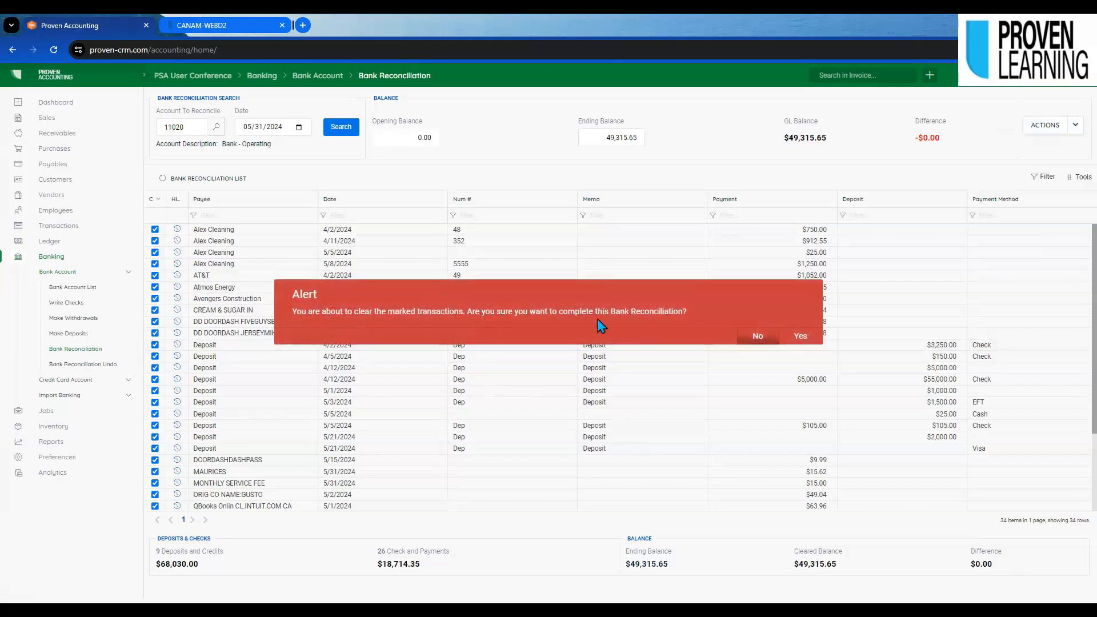
click(802, 338)
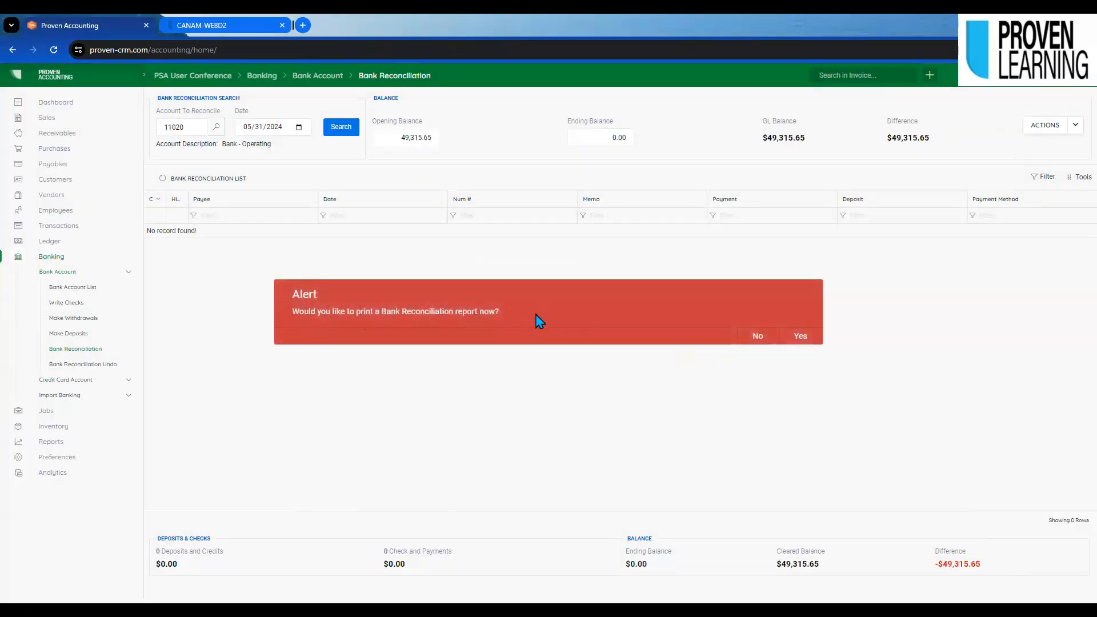
click(756, 338)
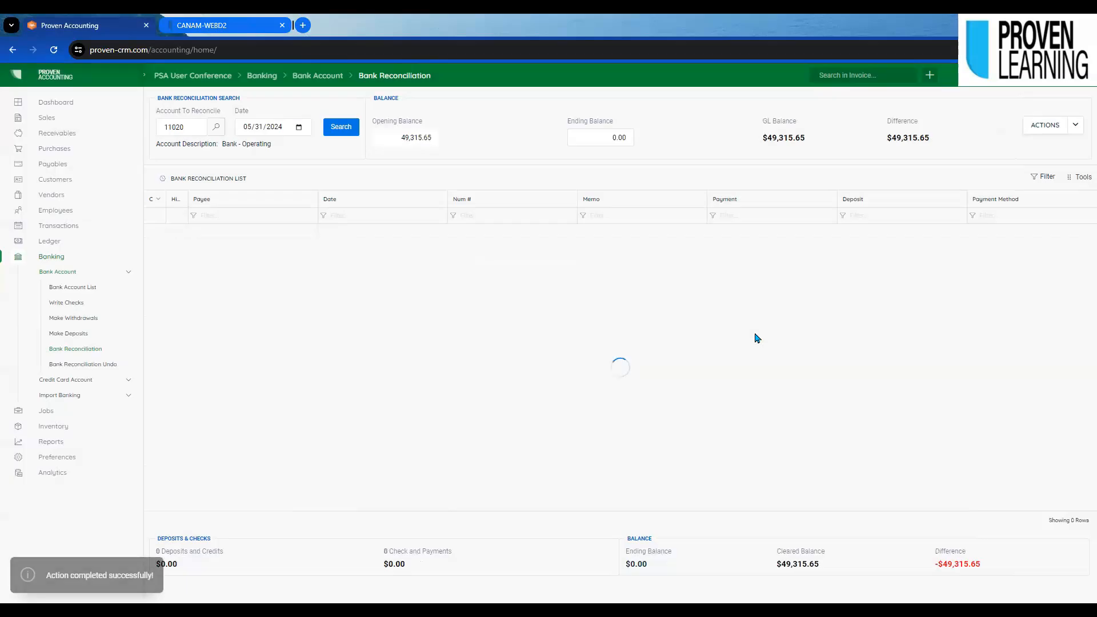
Set the reconciliation date to 06/30/2024 and load that period's transactions.
click(298, 127)
click(334, 149)
click(248, 253)
click(340, 127)
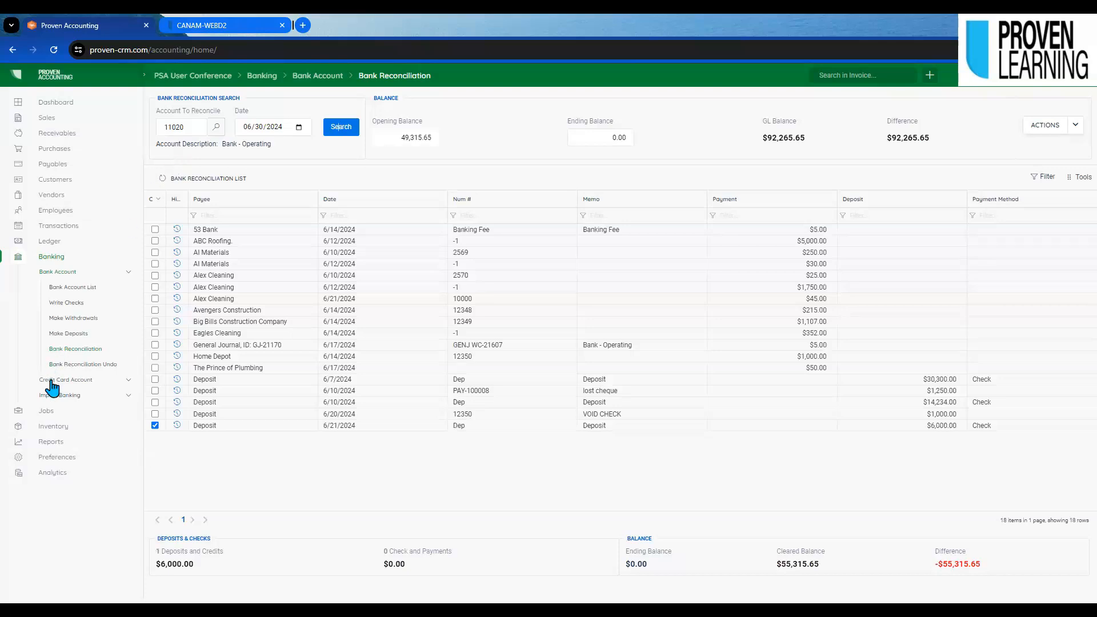
Reprint the bank reconciliation report for account 11020 dated 5/31/2024 and review both pages of the PDF.
click(55, 445)
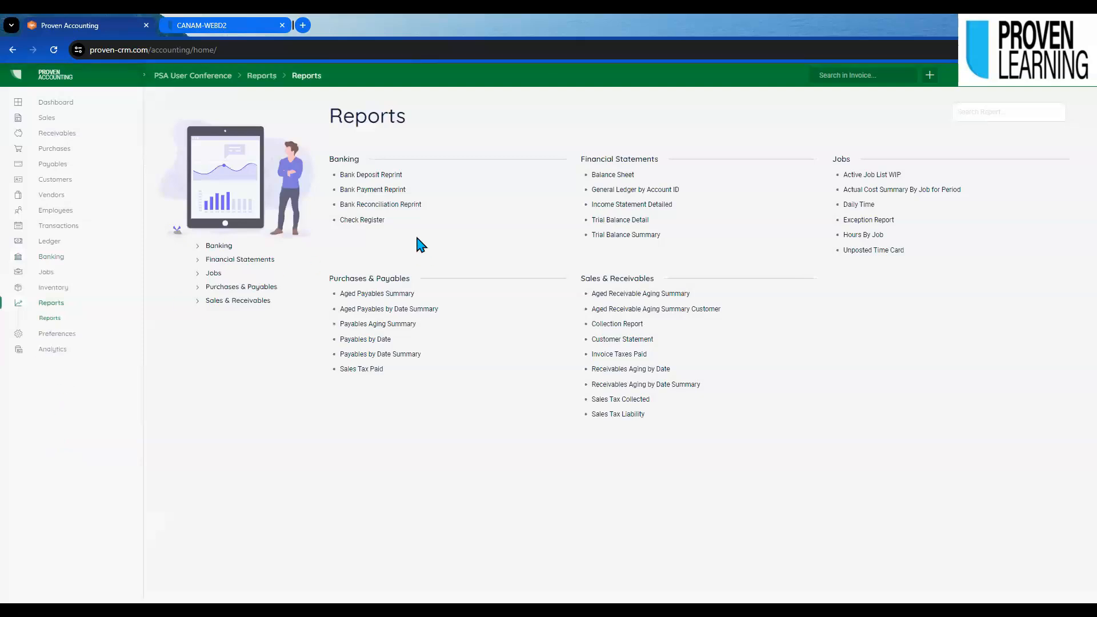
click(360, 206)
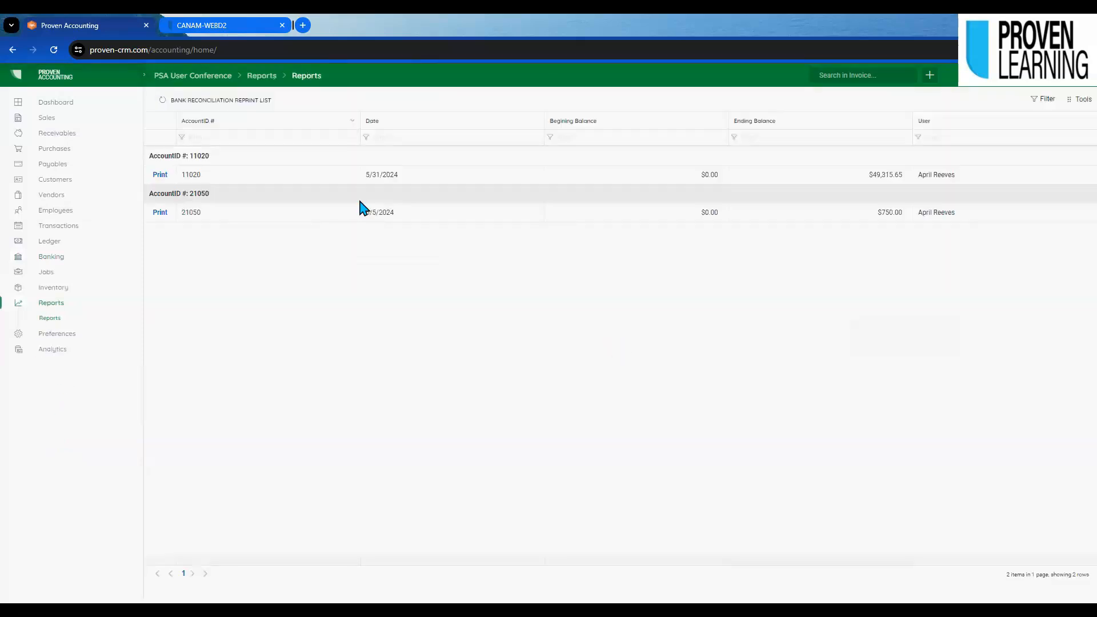
click(159, 177)
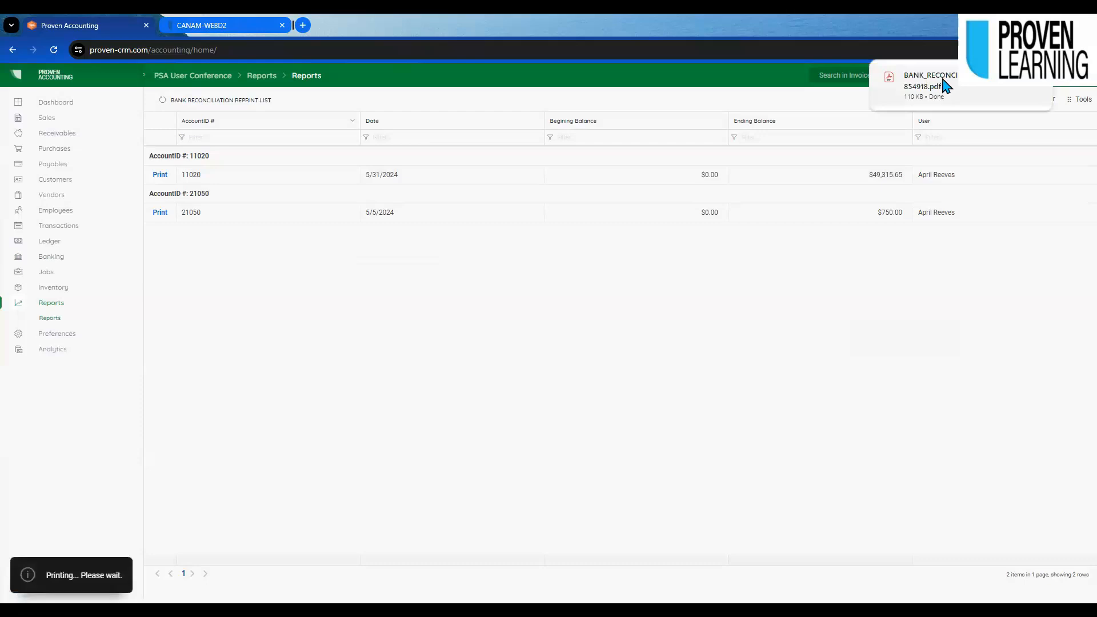
click(922, 86)
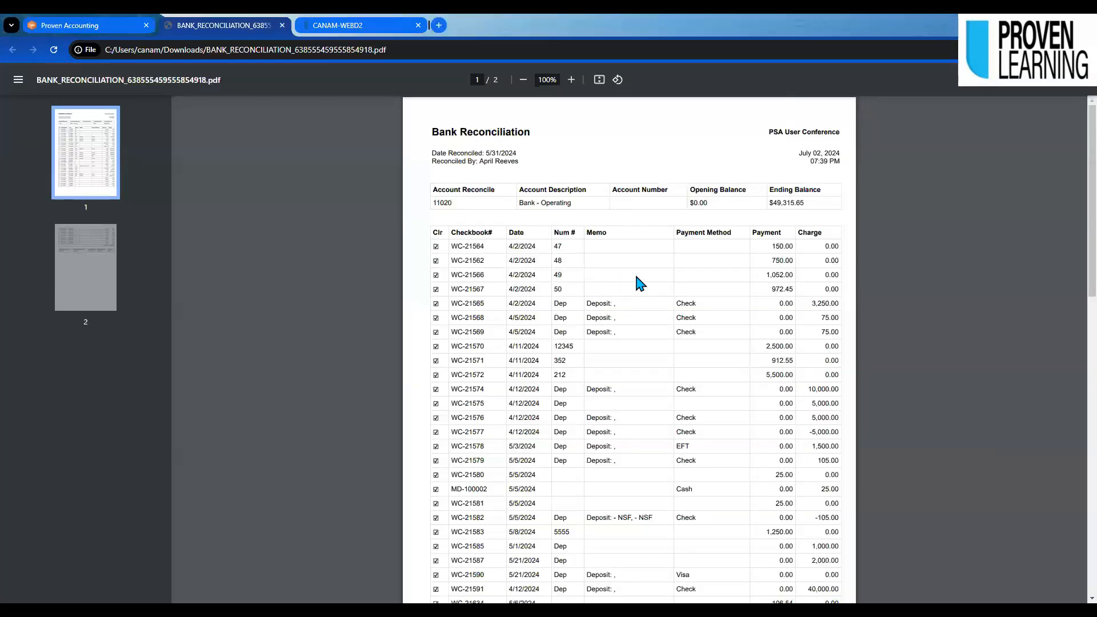
scroll(595, 260, down, 10)
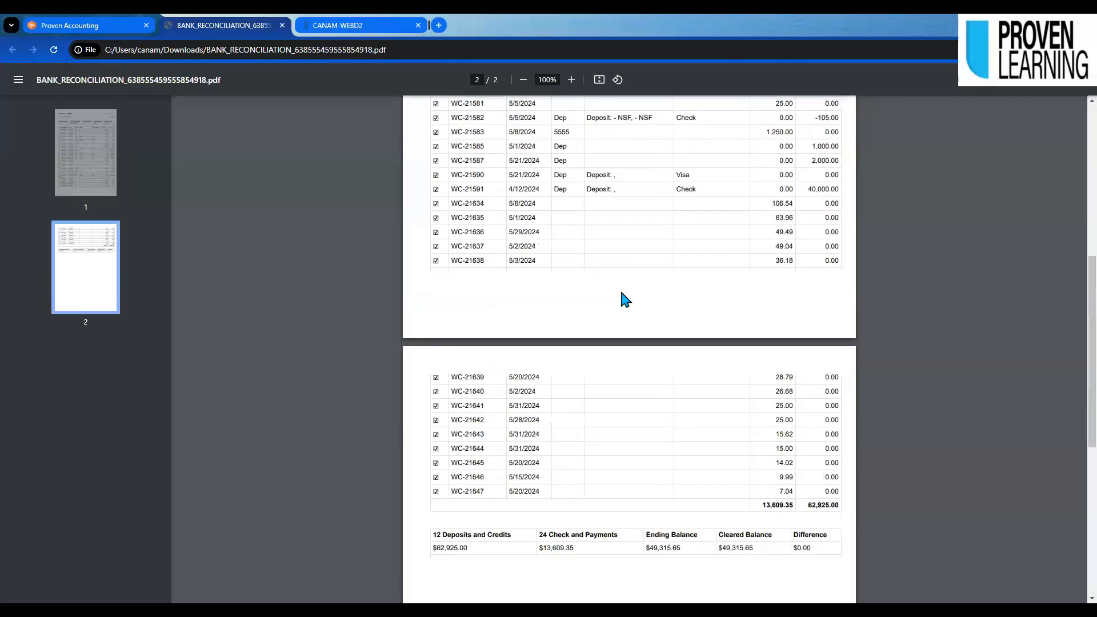
scroll(622, 294, up, 10)
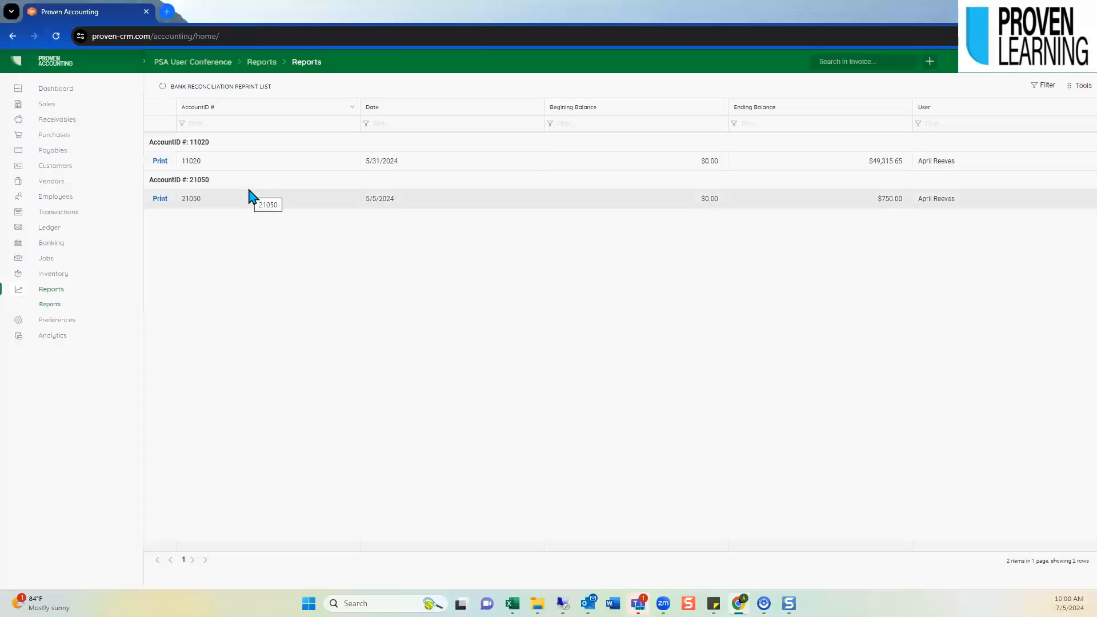
Run the Bank Deposit Reprint report as of day 07/05/2024 for all bank accounts and review the deposits through the last row.
click(53, 306)
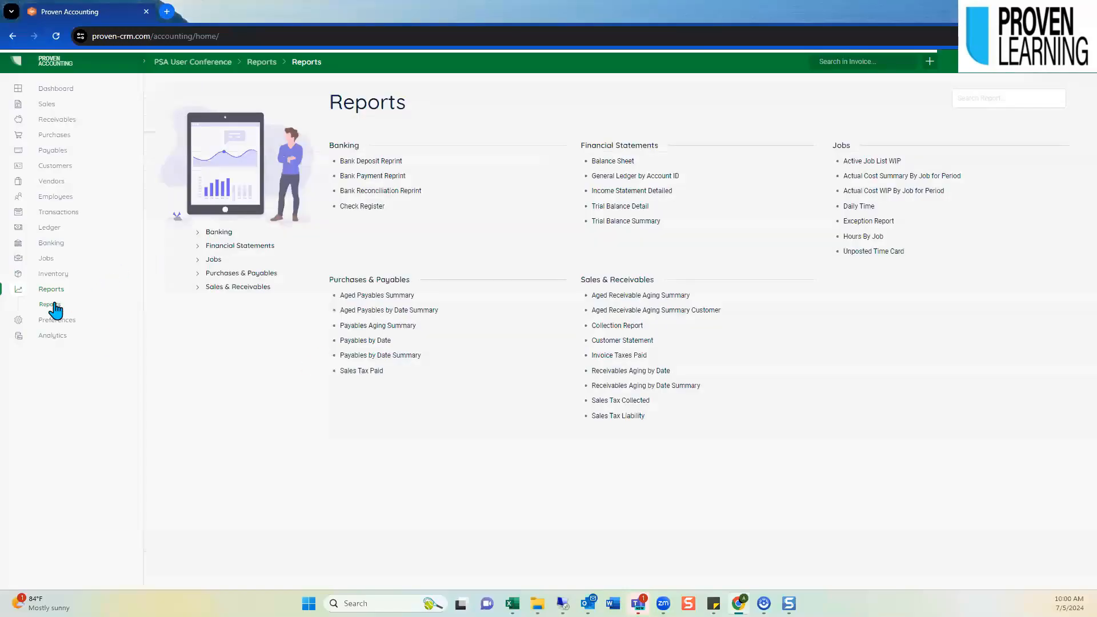
click(373, 162)
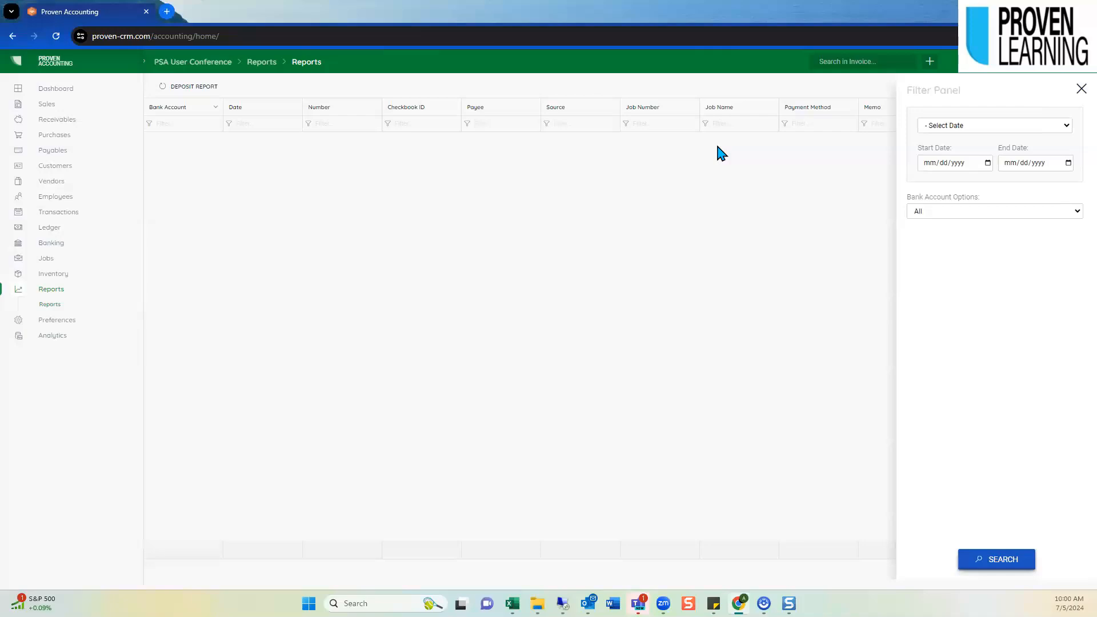
click(1063, 127)
click(1019, 147)
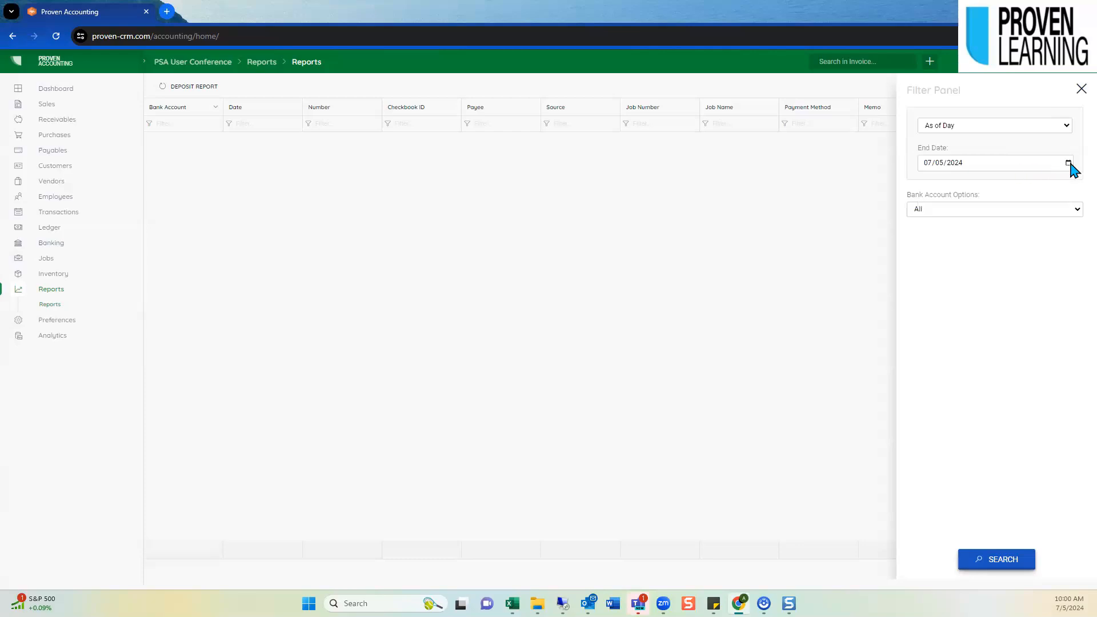
click(988, 557)
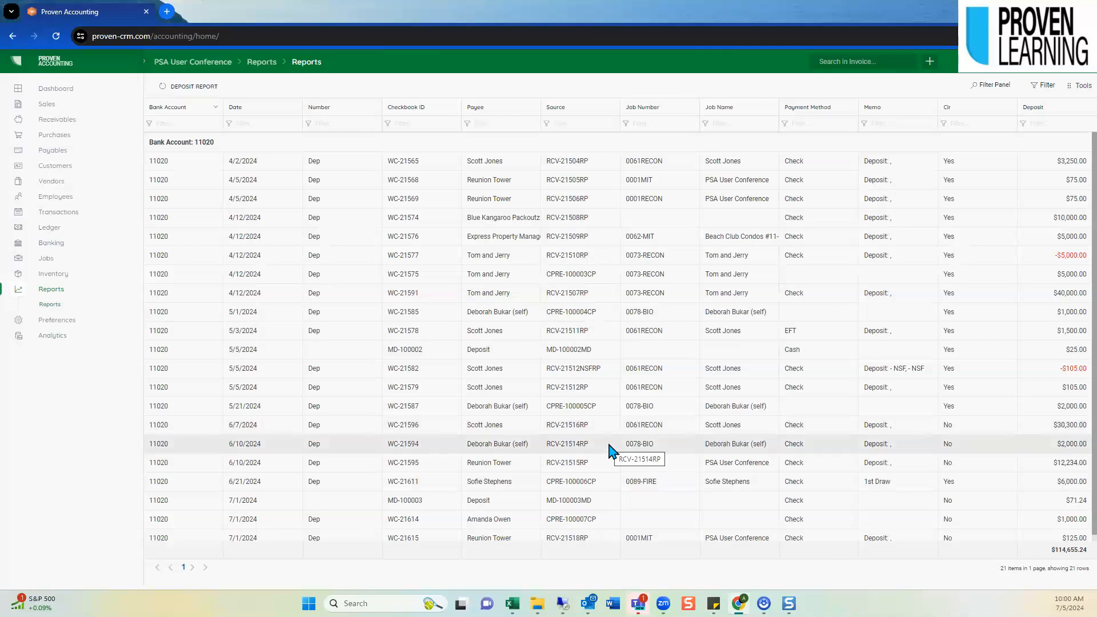
scroll(610, 448, down, 1)
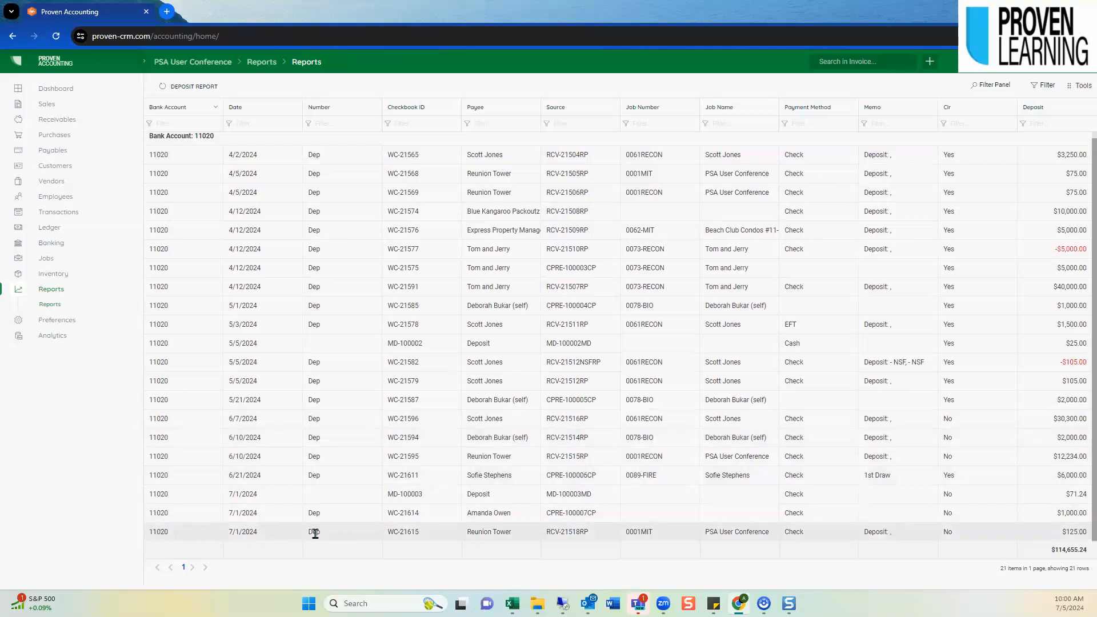
double_click(1070, 536)
Run the Bank Payment Reprint report as of day 07/05/2024 for all bank accounts.
click(49, 305)
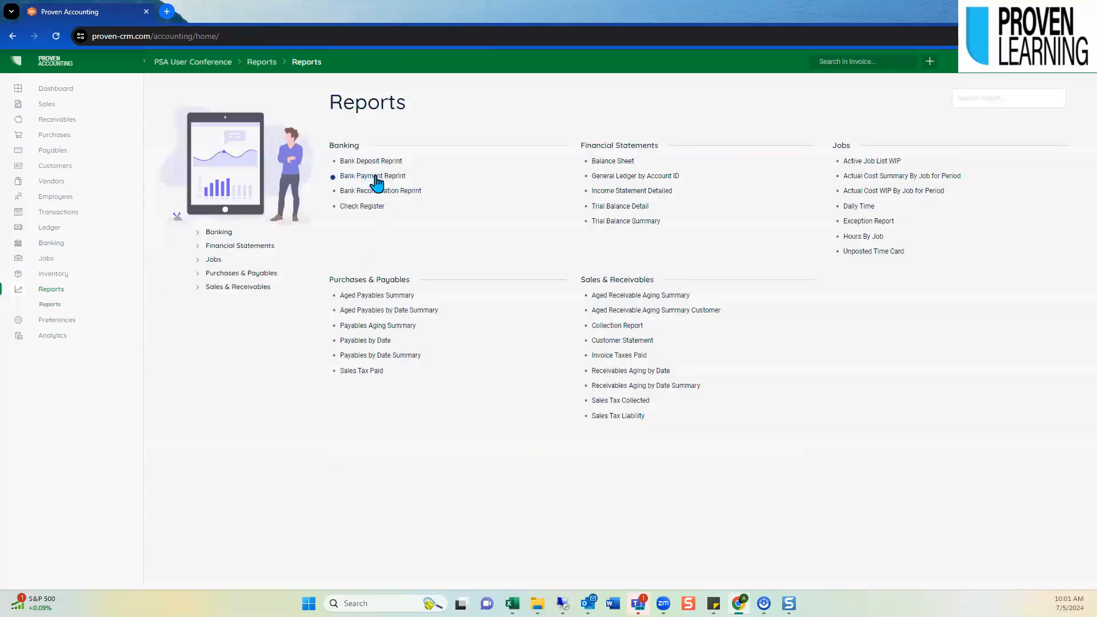
click(375, 177)
click(1066, 126)
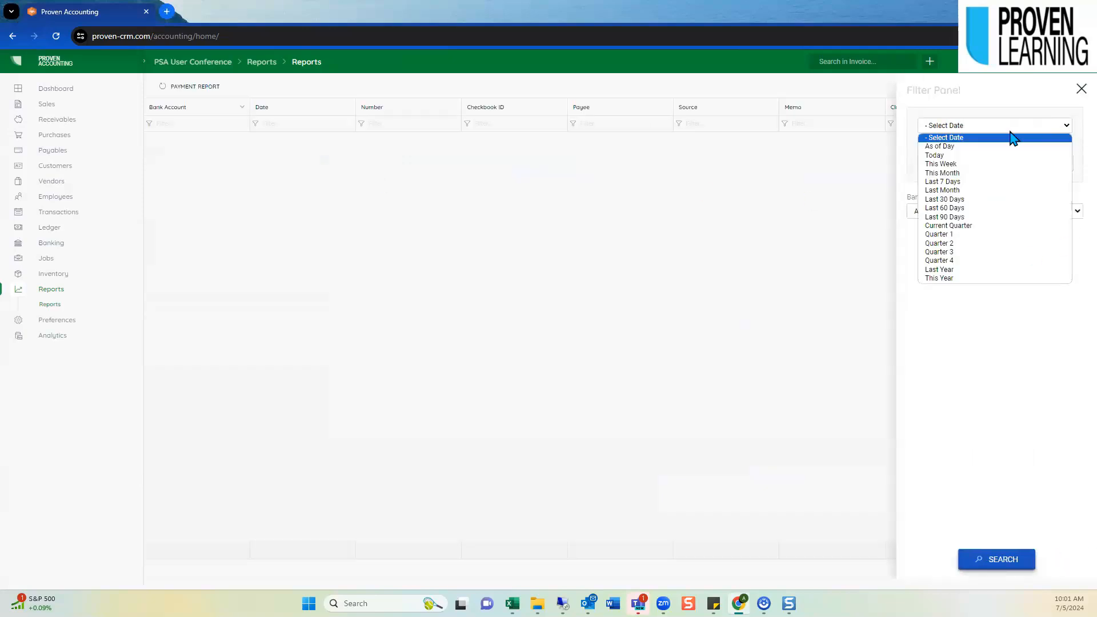
click(986, 146)
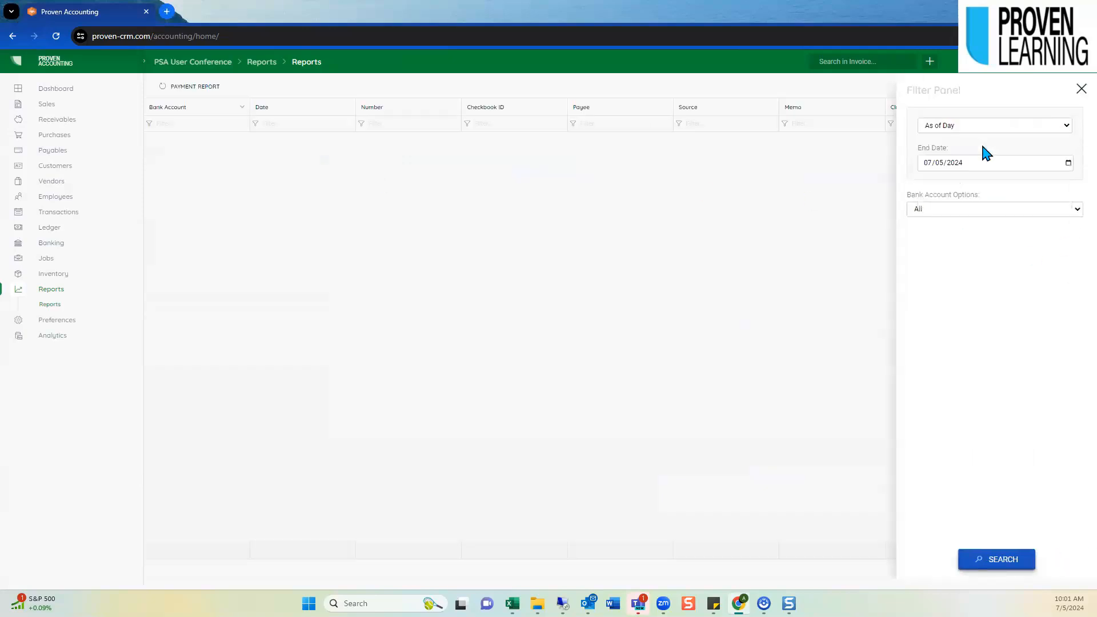
click(999, 562)
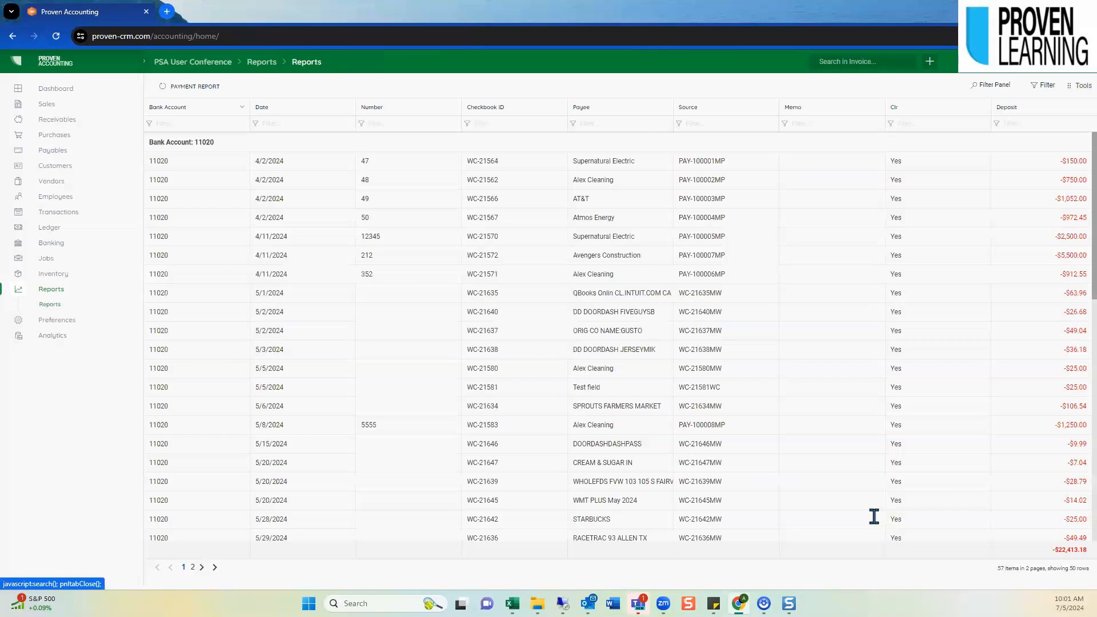
Sort the payment report by number in descending order and locate payment 7124 to Atmos Energy.
click(378, 110)
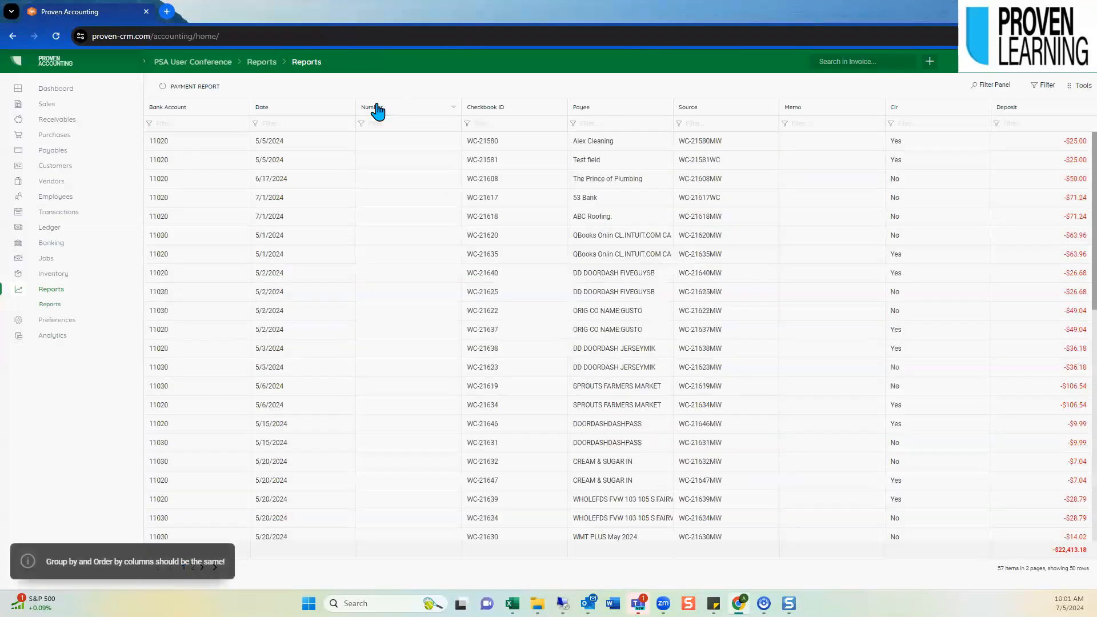
click(378, 110)
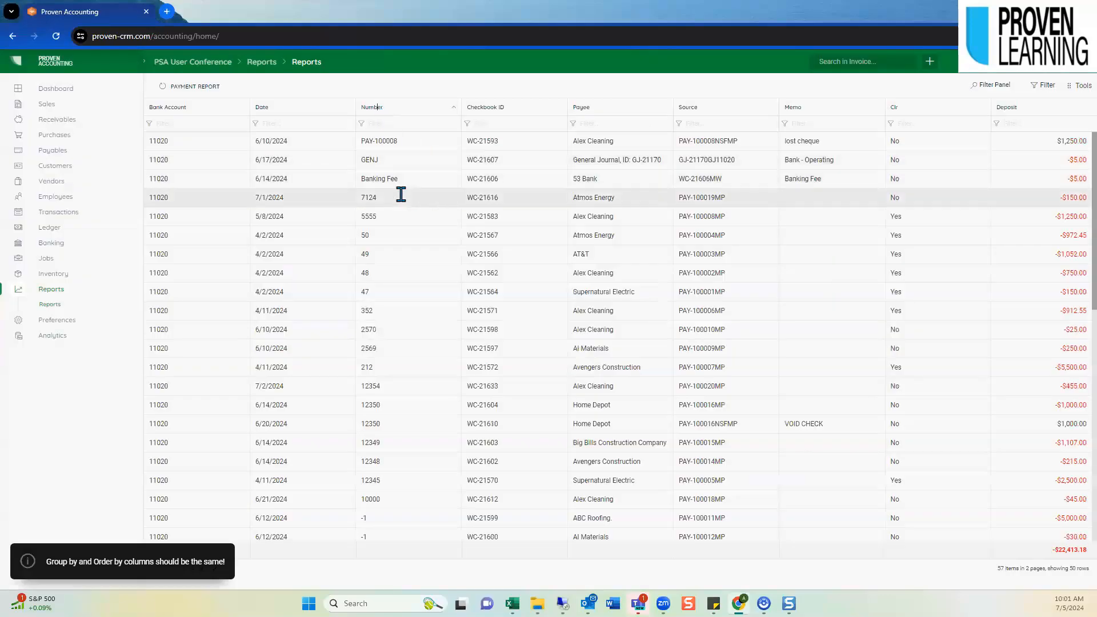
drag(380, 196, 354, 203)
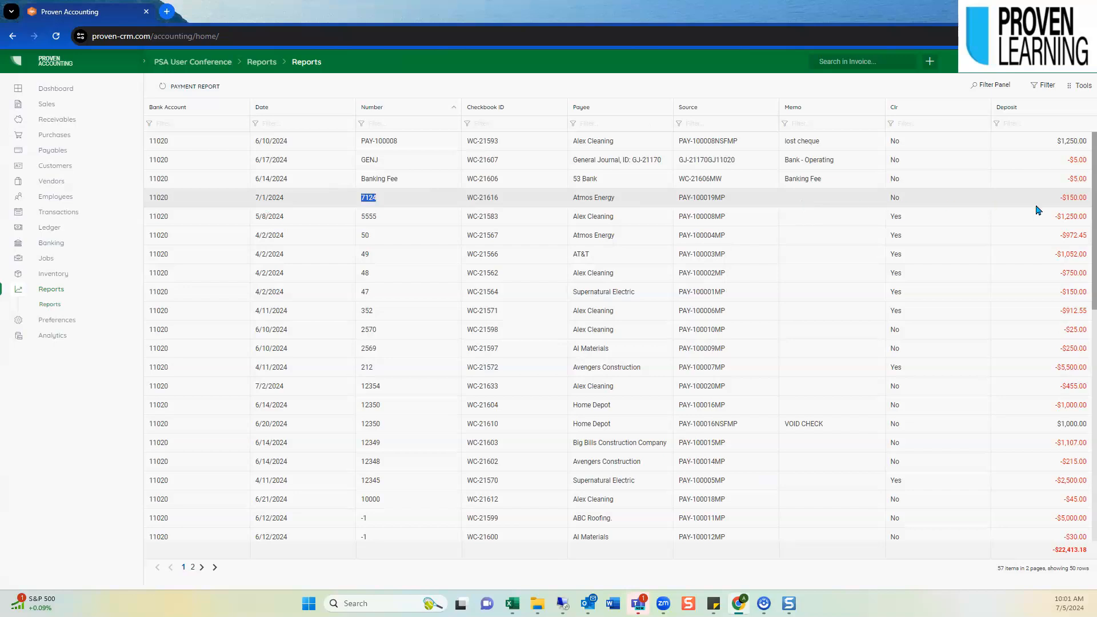
Run the Check Register report as of 07/05/2024 without an account selection and examine the group for account 11020.
click(46, 307)
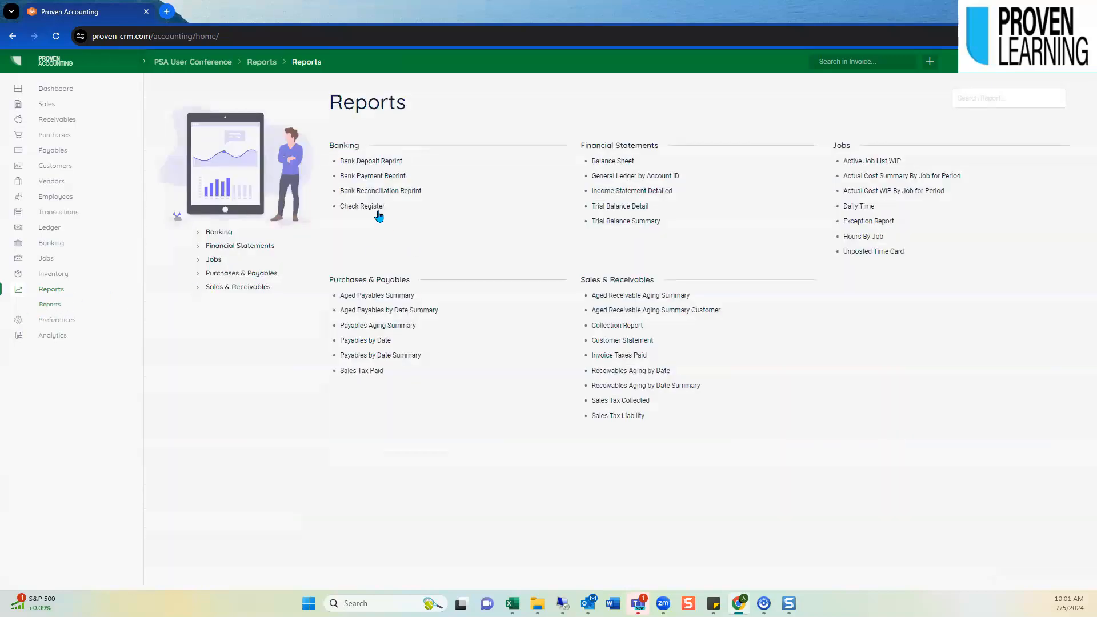
click(359, 207)
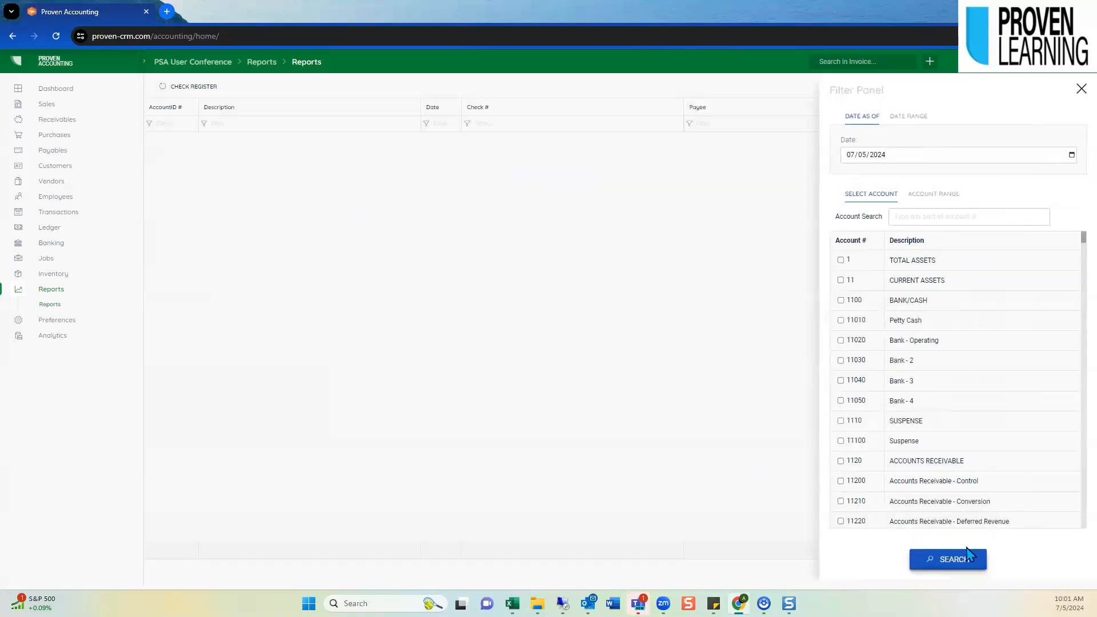
click(949, 561)
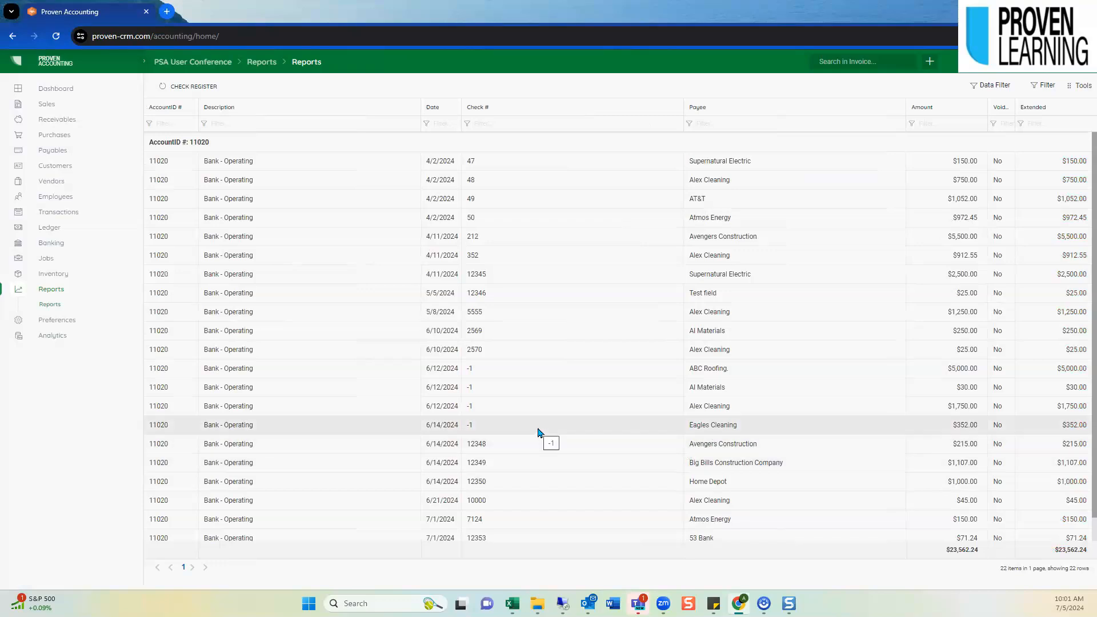
drag(225, 142, 189, 142)
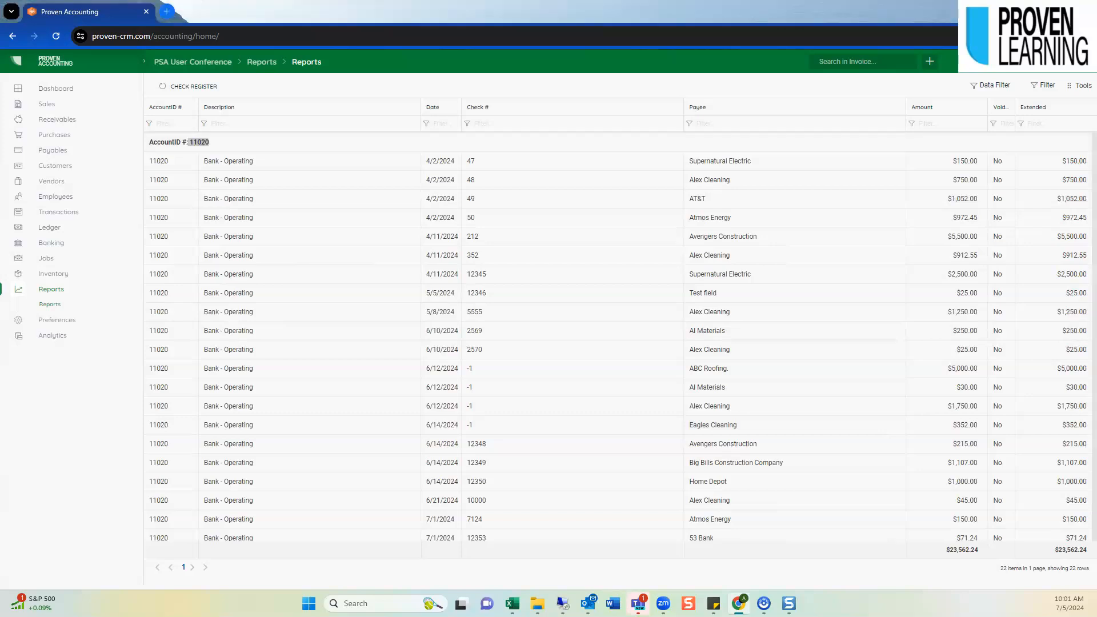